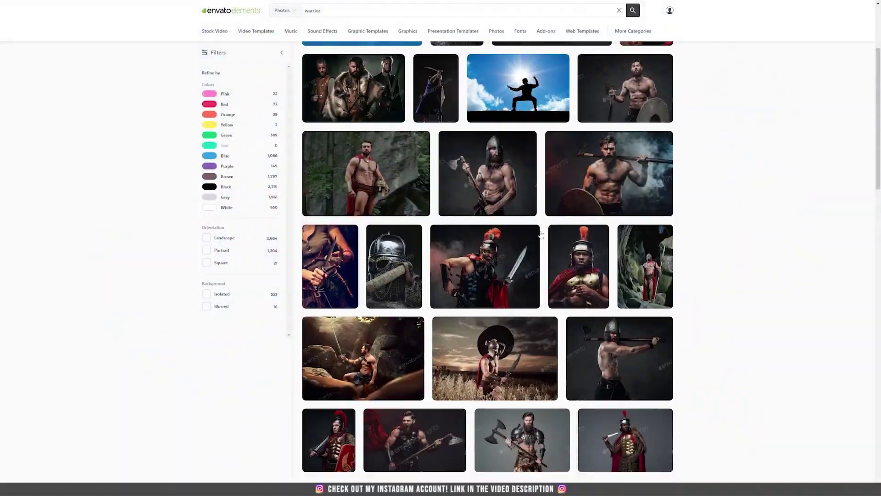
- Browse the warrior photos, Instagram story template, sound effects and 3D warrior models on Envato Elements
{"action": "scroll", "coordinate": [541, 235], "scroll_direction": "down", "scroll_amount": 2}
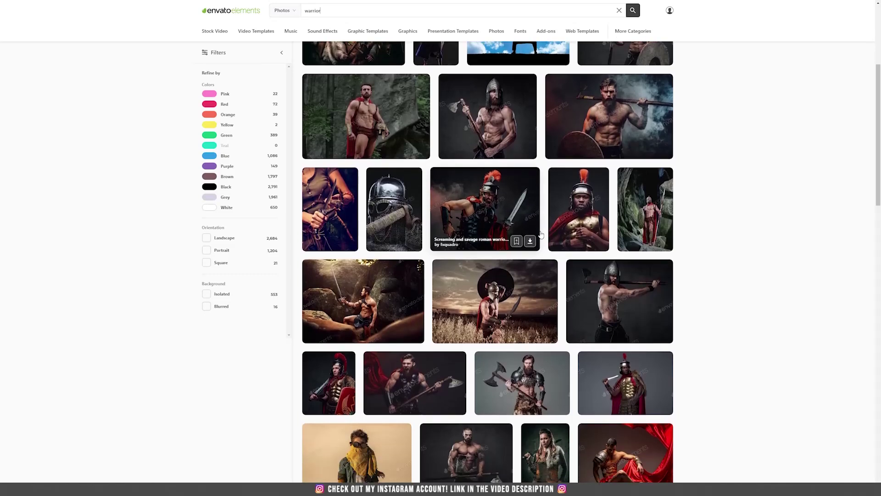
{"action": "scroll", "coordinate": [537, 240], "scroll_direction": "down", "scroll_amount": 4}
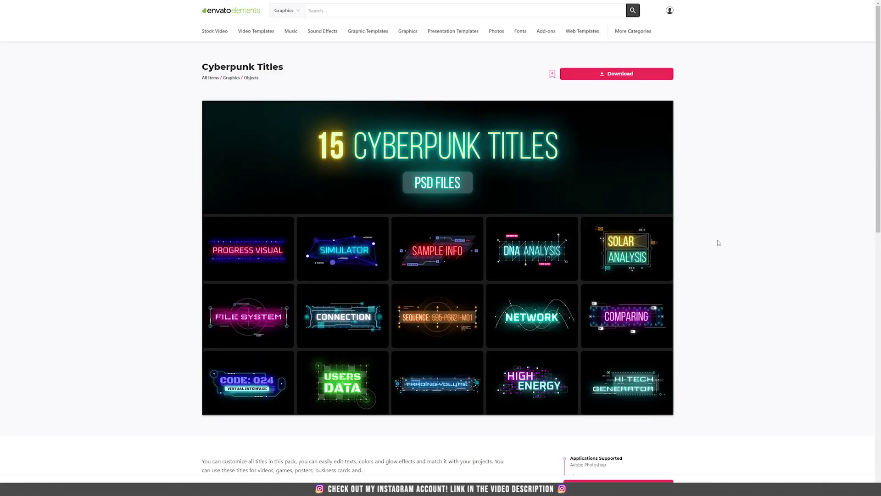
{"action": "scroll", "coordinate": [717, 239], "scroll_direction": "down", "scroll_amount": 1}
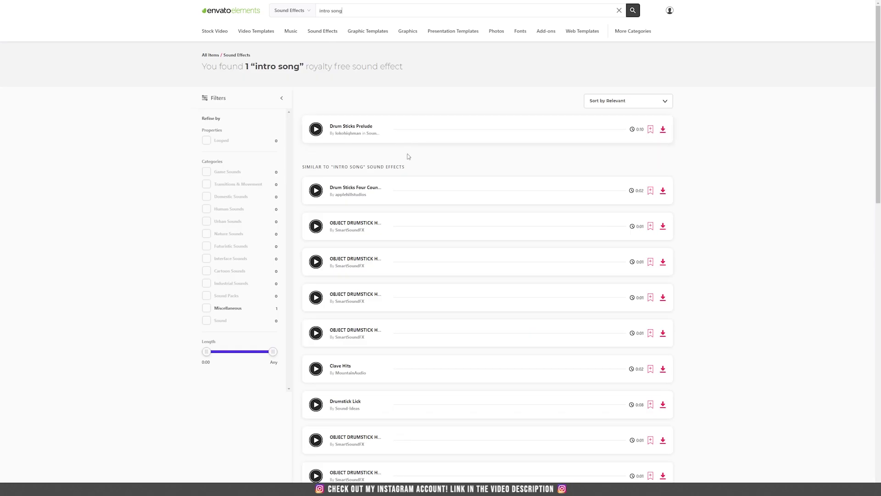
{"action": "scroll", "coordinate": [408, 158], "scroll_direction": "down", "scroll_amount": 3}
{"action": "scroll", "coordinate": [410, 162], "scroll_direction": "down", "scroll_amount": 2}
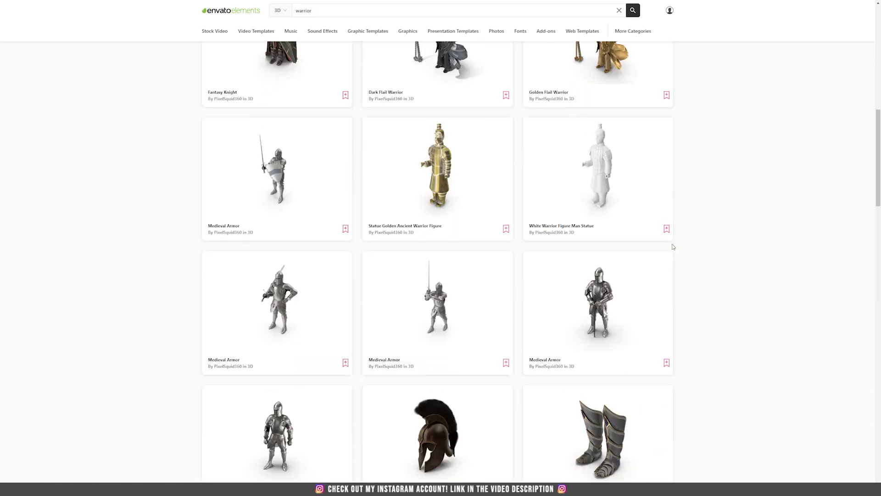
{"action": "scroll", "coordinate": [672, 243], "scroll_direction": "down", "scroll_amount": 1}
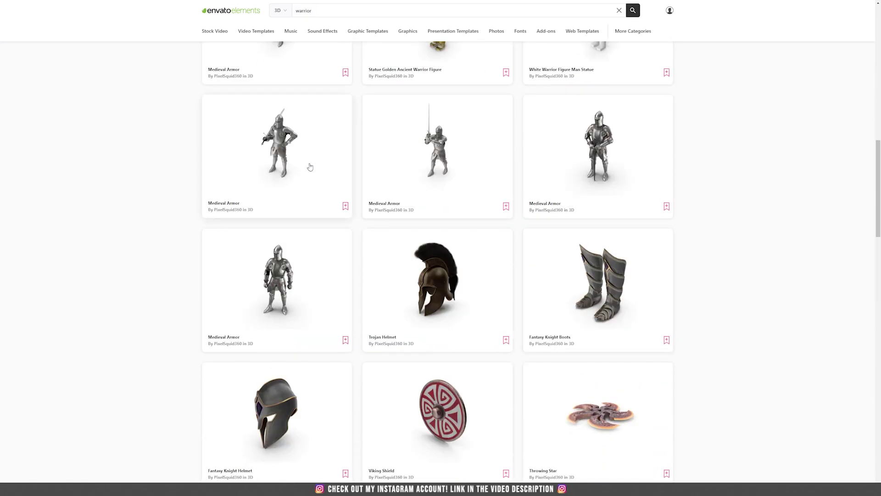
- Open the Medieval Armor 3D item and rotate the knight in its 360 render
{"action": "left_click", "coordinate": [542, 156]}
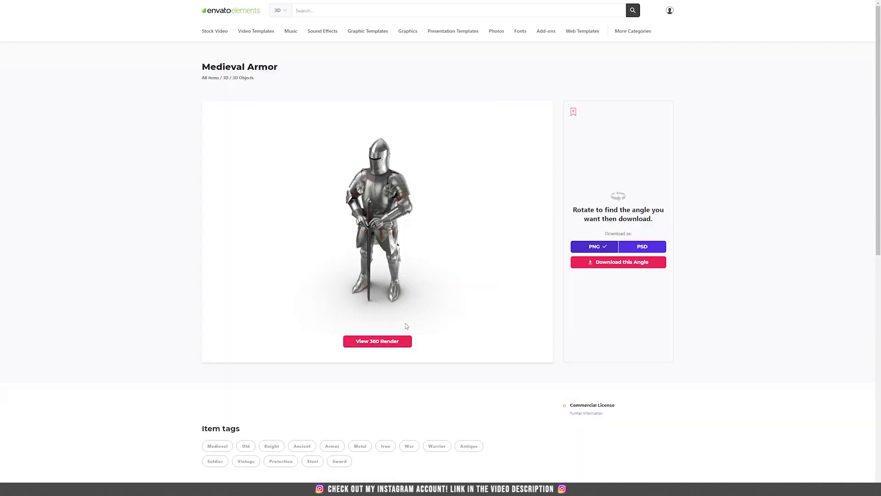
{"action": "left_click", "coordinate": [397, 341]}
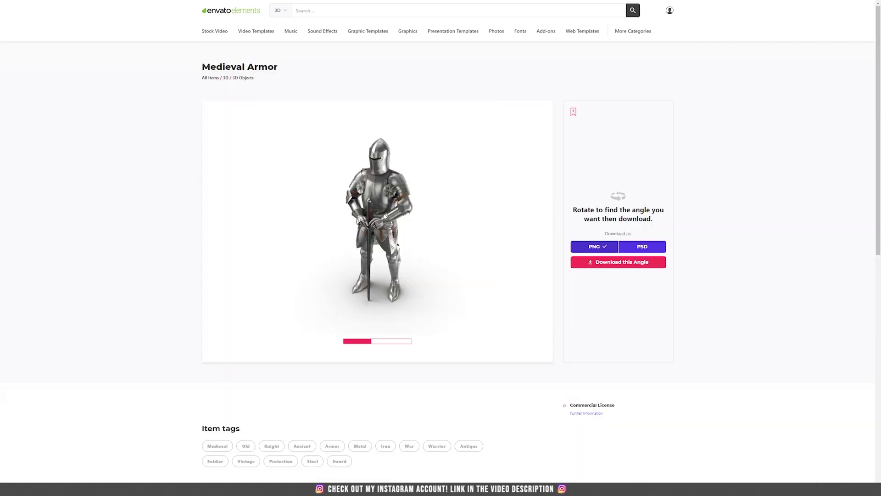
{"action": "mouse_move", "coordinate": [374, 210]}
{"action": "left_mouse_down"}
{"action": "mouse_move", "coordinate": [393, 194]}
{"action": "mouse_move", "coordinate": [368, 207]}
{"action": "left_mouse_up"}
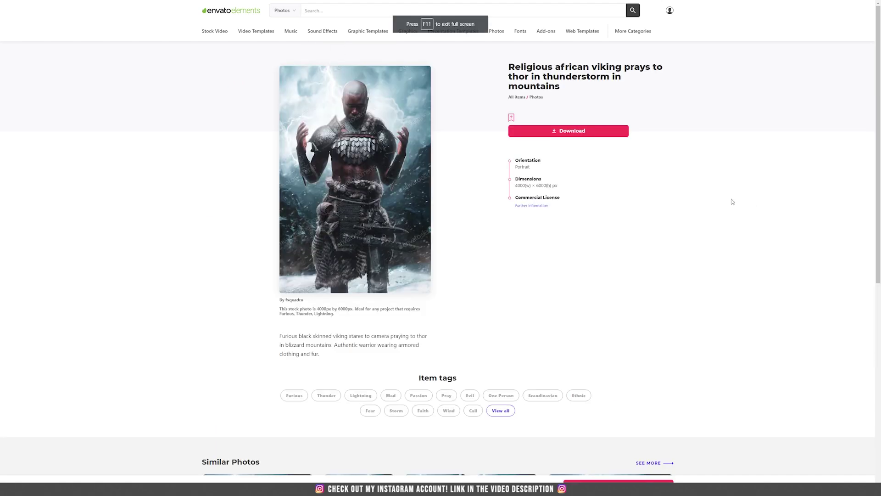
- Examine the praying viking photo at enlarged size and the page of the warrior with axe photo
{"action": "scroll", "coordinate": [575, 251], "scroll_direction": "down", "scroll_amount": 2}
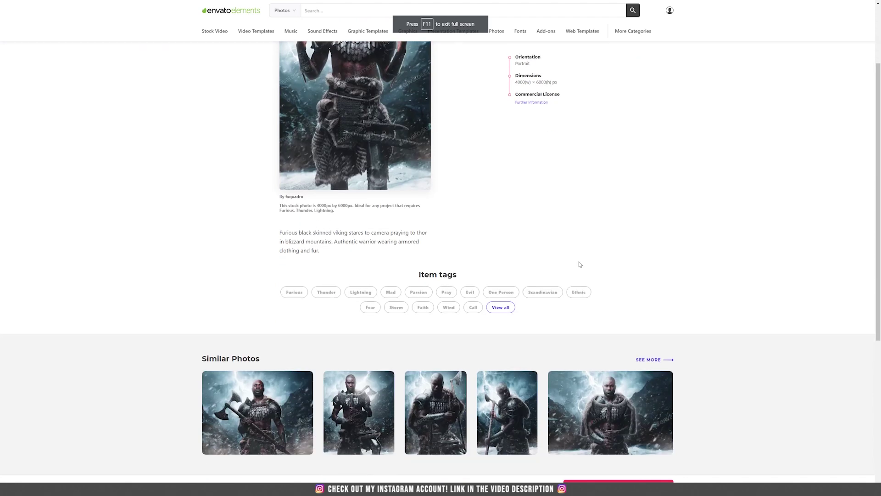
{"action": "scroll", "coordinate": [564, 260], "scroll_direction": "up", "scroll_amount": 2}
{"action": "left_click", "coordinate": [390, 189]}
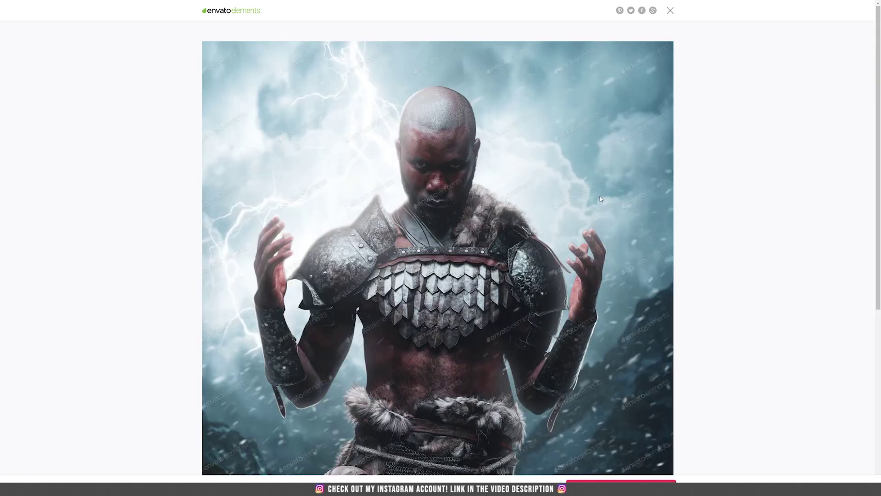
{"action": "scroll", "coordinate": [613, 235], "scroll_direction": "down", "scroll_amount": 5}
{"action": "scroll", "coordinate": [610, 238], "scroll_direction": "down", "scroll_amount": 2}
{"action": "scroll", "coordinate": [608, 242], "scroll_direction": "up", "scroll_amount": 6}
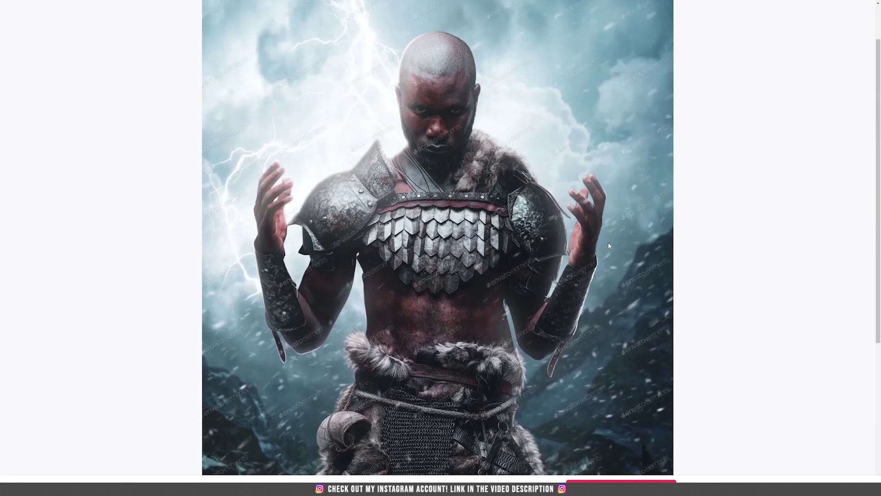
{"action": "left_click", "coordinate": [488, 266]}
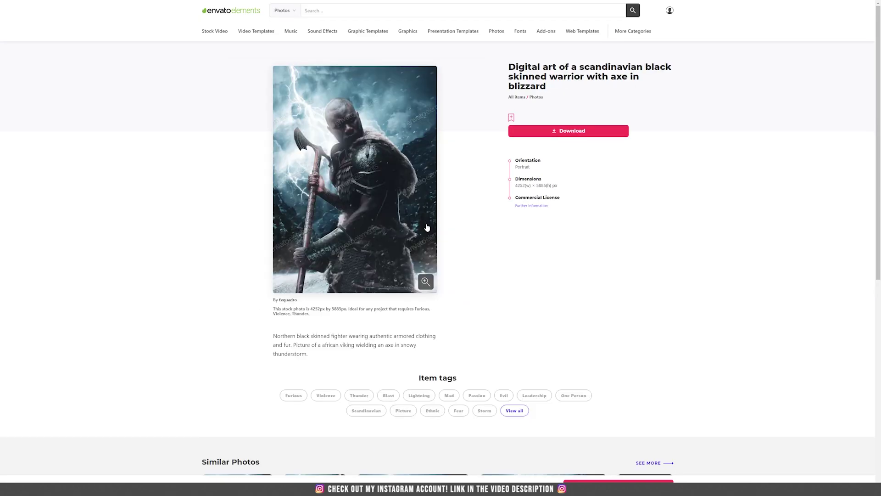
{"action": "scroll", "coordinate": [459, 243], "scroll_direction": "down", "scroll_amount": 6}
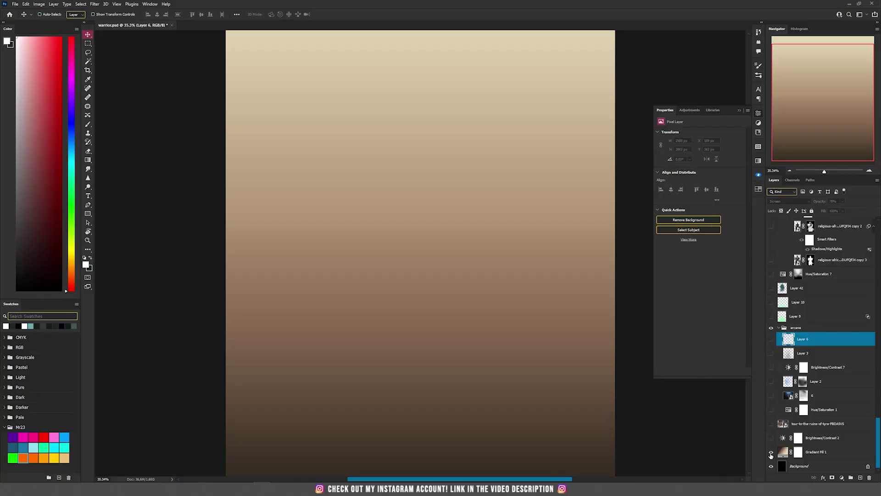
- Select the Gradient Fill 1 layer, and show and select the Brightness/Contrast 2 adjustment above it
{"action": "left_click", "coordinate": [824, 452]}
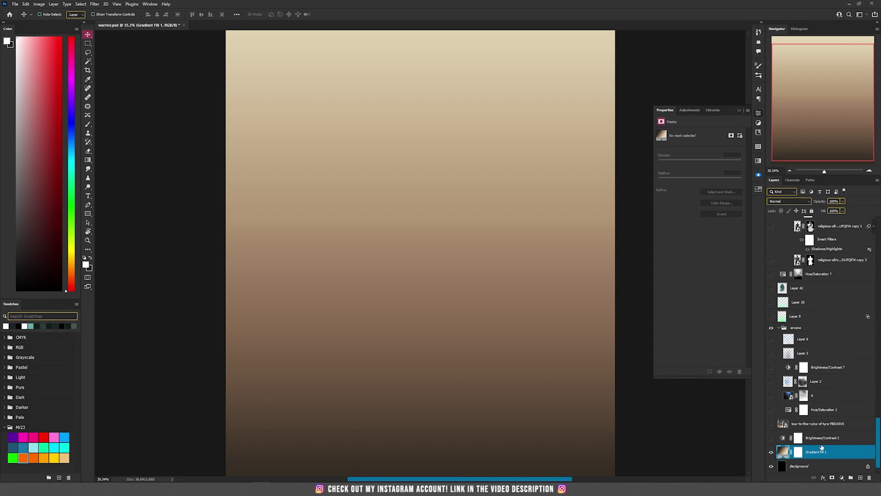
{"action": "left_click", "coordinate": [771, 438]}
{"action": "left_click", "coordinate": [824, 438]}
- Show the ruins of Tyre photo layer and set its blend mode to Multiply
{"action": "left_click", "coordinate": [772, 424]}
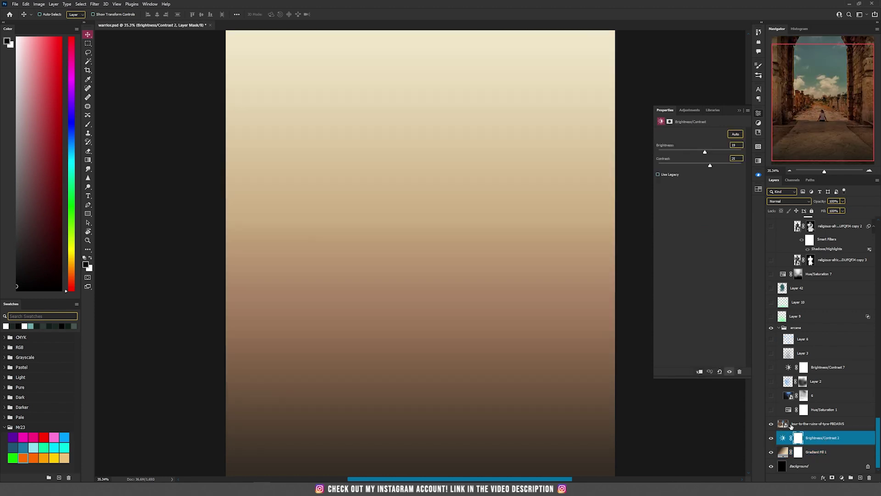
{"action": "left_click", "coordinate": [818, 424]}
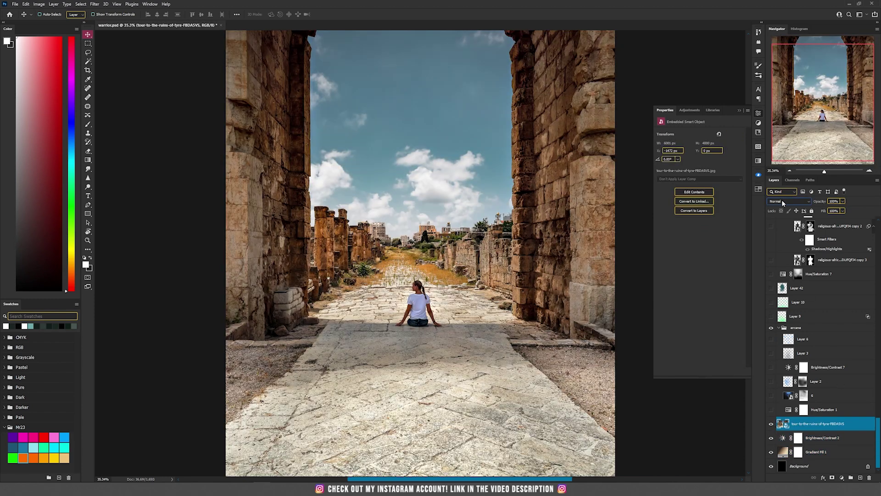
{"action": "left_click", "coordinate": [782, 200]}
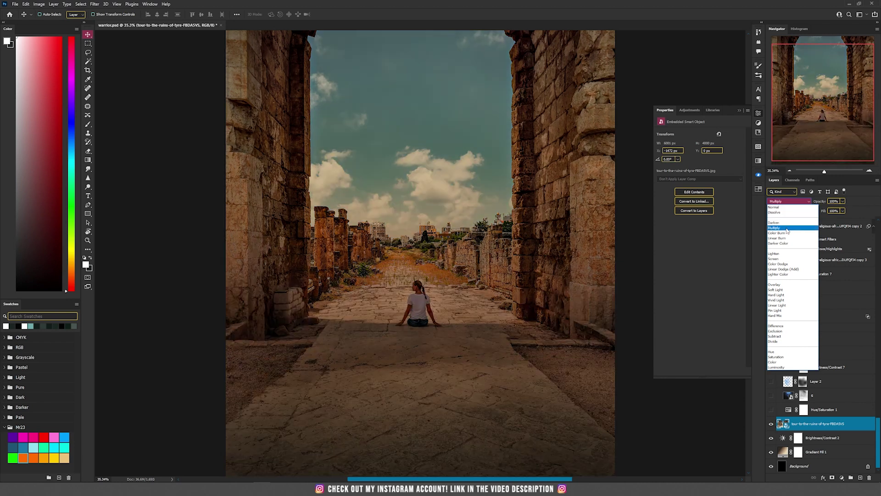
{"action": "left_click", "coordinate": [788, 229]}
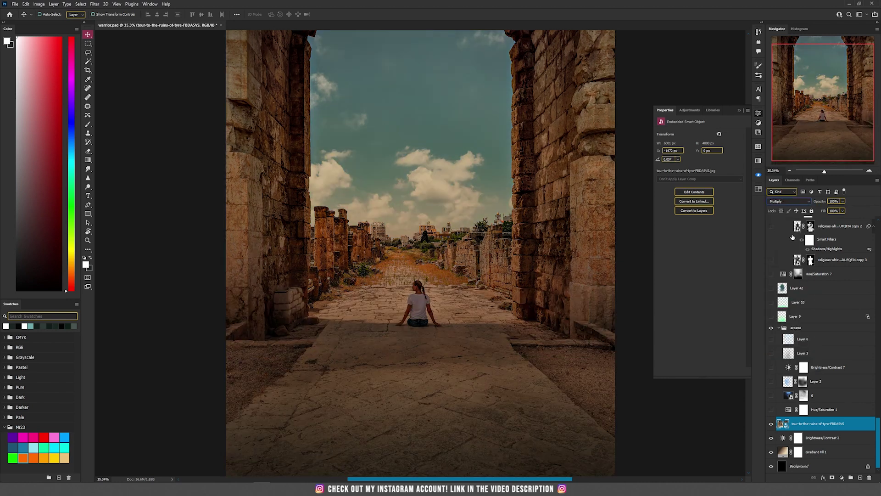
- Show the Hue/Saturation 1 adjustment and the dark cloud layer named 6, and select the cloud layer's mask
{"action": "left_click", "coordinate": [771, 410]}
{"action": "left_click", "coordinate": [790, 410]}
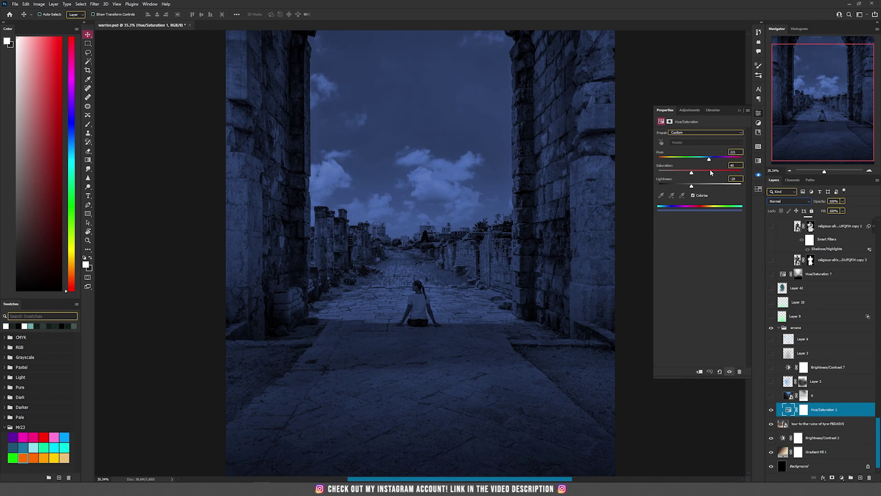
{"action": "left_click", "coordinate": [772, 395]}
{"action": "left_click", "coordinate": [804, 395], "text": "shift"}
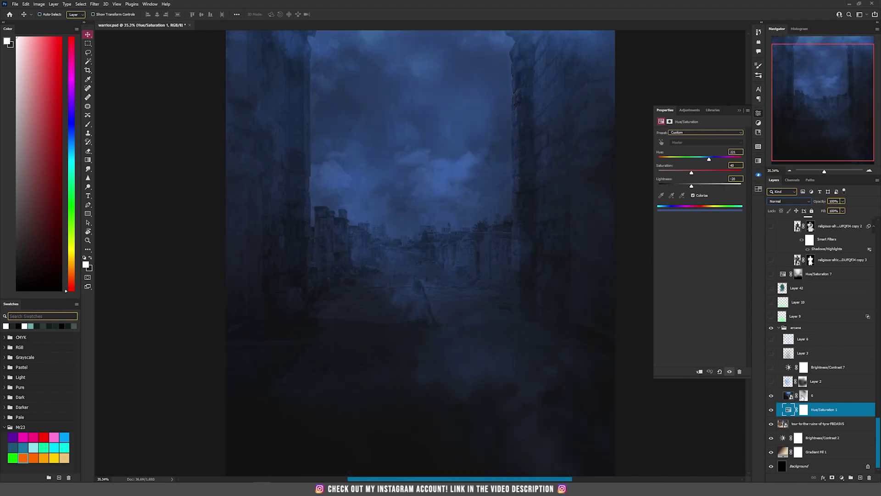
{"action": "left_click", "coordinate": [803, 395], "text": "shift"}
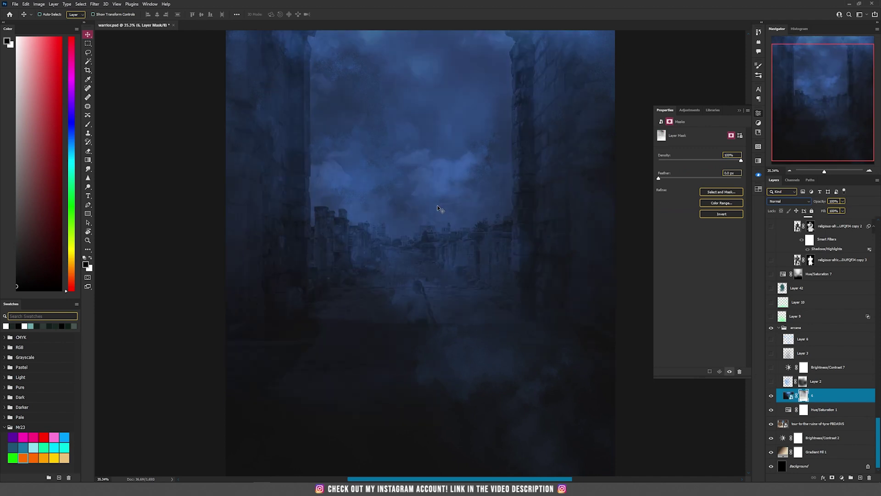
- Show the smoke on Layer 2, select its layer mask, and set the layer's blend mode to Screen
{"action": "left_click", "coordinate": [771, 382]}
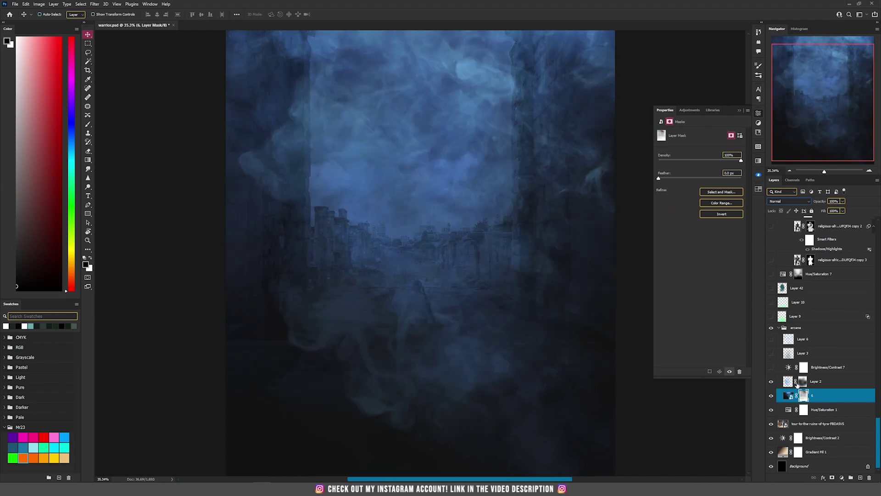
{"action": "left_click", "coordinate": [804, 382]}
{"action": "left_click", "coordinate": [804, 382], "text": "shift"}
{"action": "left_click", "coordinate": [783, 201]}
{"action": "left_click", "coordinate": [783, 201]}
{"action": "left_click", "coordinate": [803, 381], "text": "shift"}
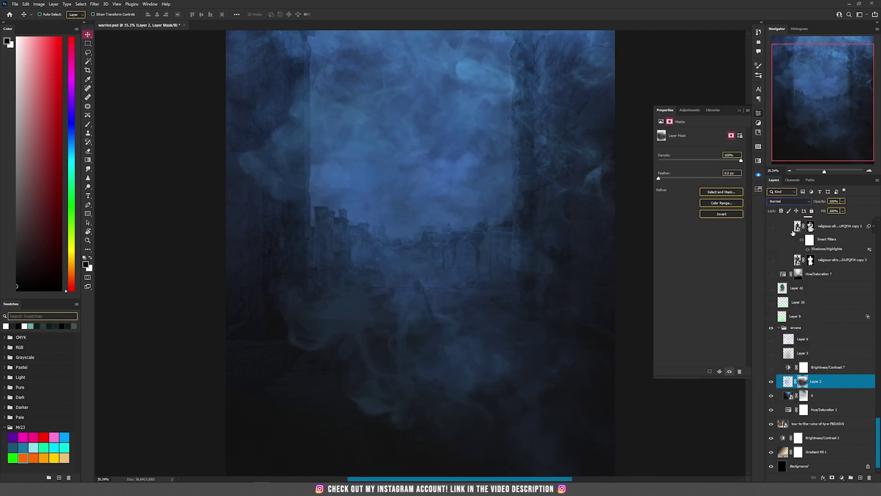
{"action": "left_click", "coordinate": [785, 202]}
{"action": "left_click", "coordinate": [780, 260]}
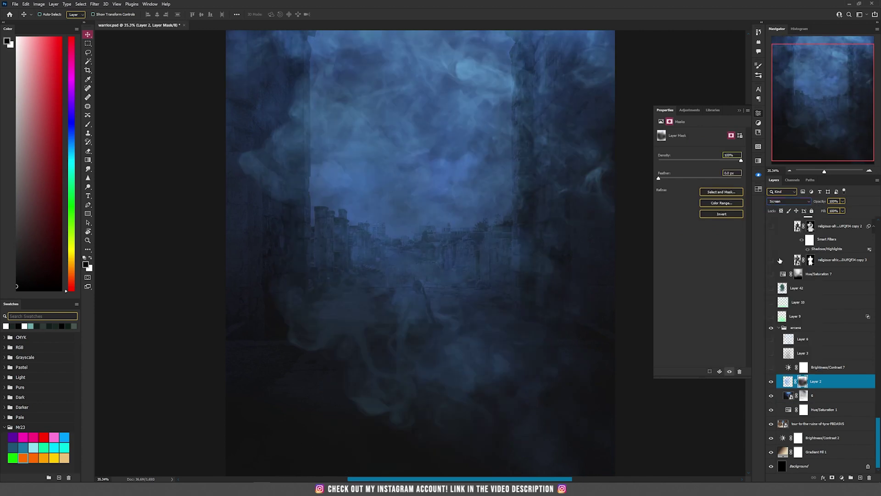
- Show the Brightness/Contrast 7 adjustment above Layer 2 and select it to display its settings
{"action": "left_click", "coordinate": [772, 367]}
{"action": "left_click", "coordinate": [818, 367]}
{"action": "left_click", "coordinate": [789, 367]}
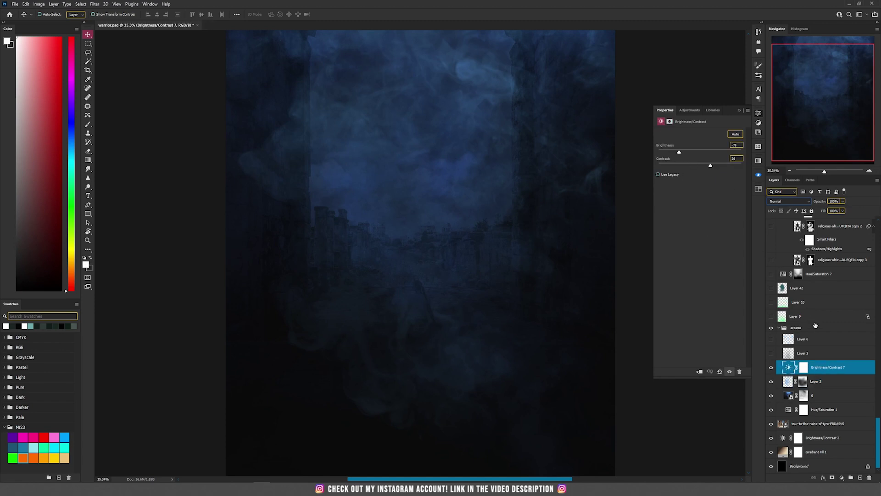
- Show the smoke on Layer 3 with its blend mode set to Screen, and show and select the arcane symbols on Layer 6
{"action": "left_click", "coordinate": [771, 353]}
{"action": "left_click", "coordinate": [801, 352]}
{"action": "left_click", "coordinate": [780, 202]}
{"action": "left_click", "coordinate": [781, 203]}
{"action": "left_click", "coordinate": [781, 202]}
{"action": "left_click", "coordinate": [779, 261]}
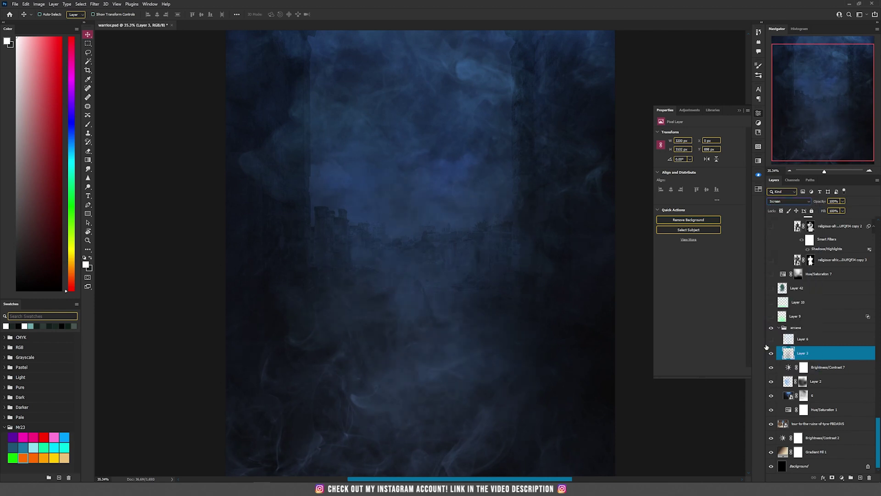
{"action": "left_click", "coordinate": [771, 339]}
{"action": "left_click", "coordinate": [798, 339]}
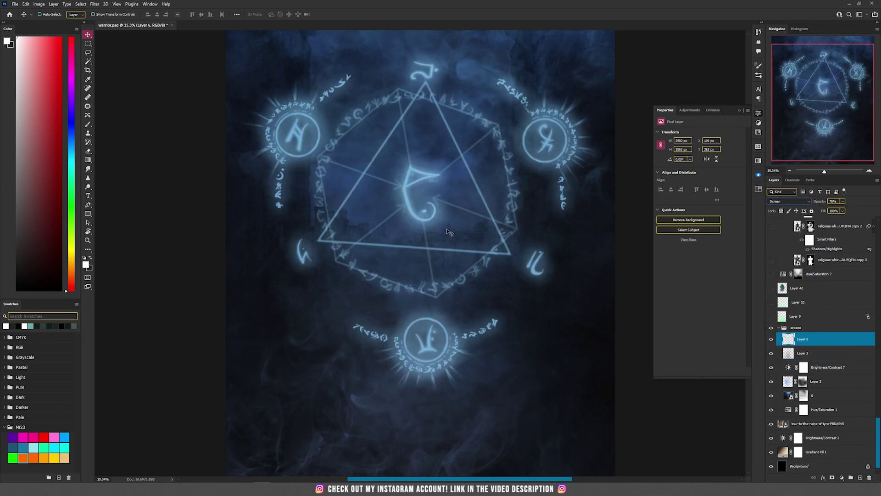
- Create a new layer above Layer 6 and locate the SS-arcane-circles set for the Brush tool
{"action": "left_click", "coordinate": [862, 479]}
{"action": "key", "text": "b"}
{"action": "right_click", "coordinate": [376, 115]}
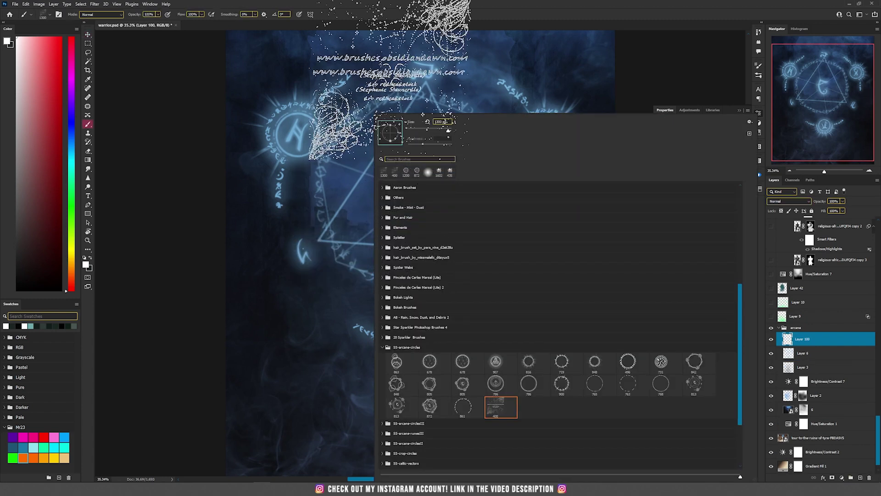
{"action": "left_click", "coordinate": [410, 349]}
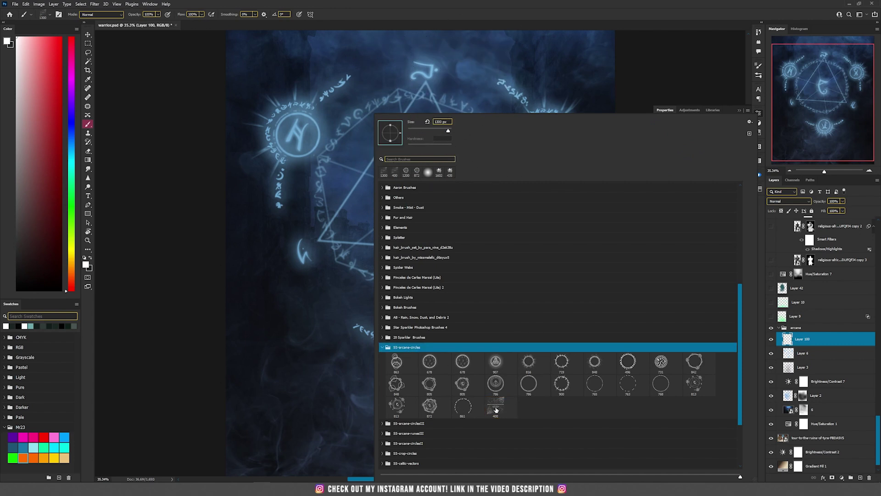
- Try stamping the last brush of the SS-arcane-circles set, enlarged to 1600 px, over the arcane triangle
{"action": "left_click", "coordinate": [496, 410]}
{"action": "key", "text": "Return"}
{"action": "key", "text": "bracketright"}
{"action": "key", "text": "bracketright"}
{"action": "key", "text": "bracketright"}
{"action": "key", "text": "bracketright"}
{"action": "key", "text": "bracketright"}
{"action": "key", "text": "bracketright"}
{"action": "key", "text": "bracketright"}
{"action": "key", "text": "bracketright"}
{"action": "key", "text": "bracketright"}
{"action": "key", "text": "bracketright"}
{"action": "key", "text": "bracketright"}
{"action": "key", "text": "bracketright"}
{"action": "key", "text": "bracketright"}
{"action": "left_click", "coordinate": [380, 216]}
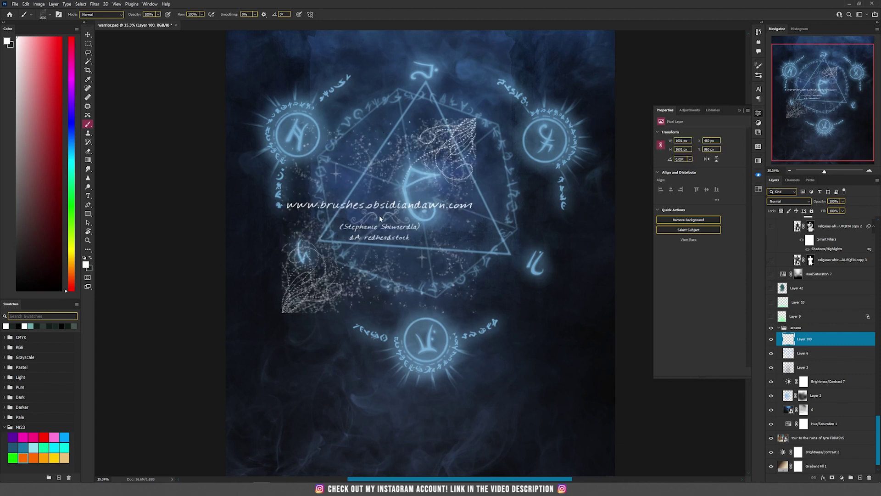
{"action": "right_click", "coordinate": [488, 285]}
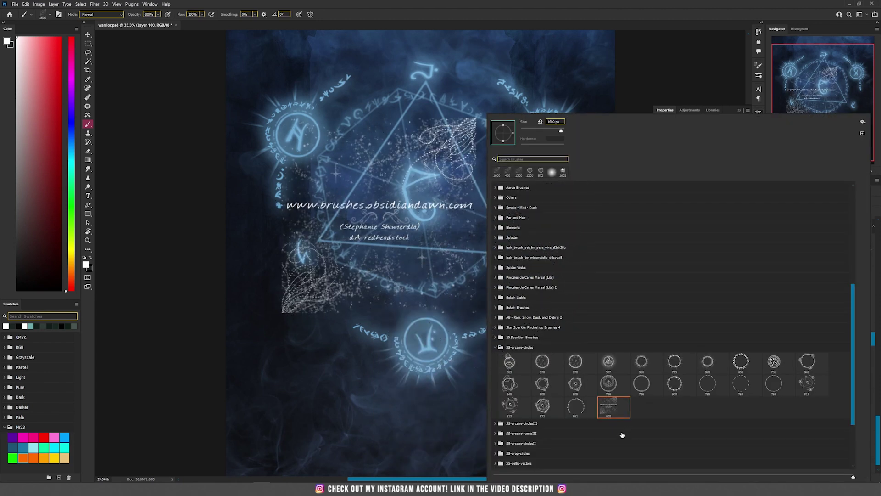
{"action": "key", "text": "Return"}
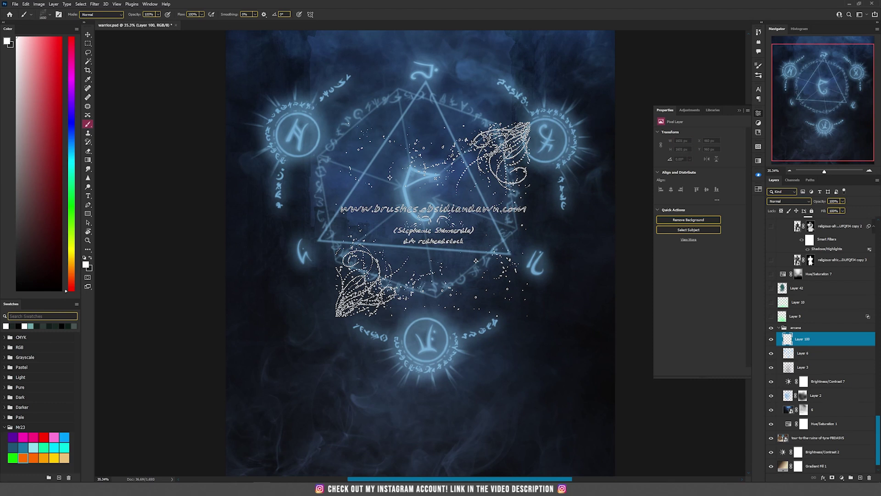
- Try stamping the triangle circle brush from SS-arcane-circles in the artwork's lower-left area, redoing it enlarged to 1200 px
{"action": "right_click", "coordinate": [435, 220]}
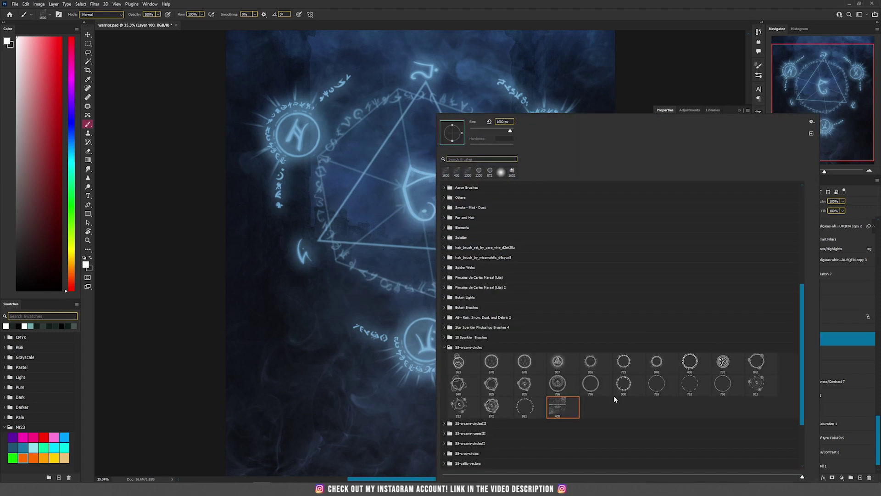
{"action": "left_click", "coordinate": [528, 384]}
{"action": "left_click", "coordinate": [299, 330]}
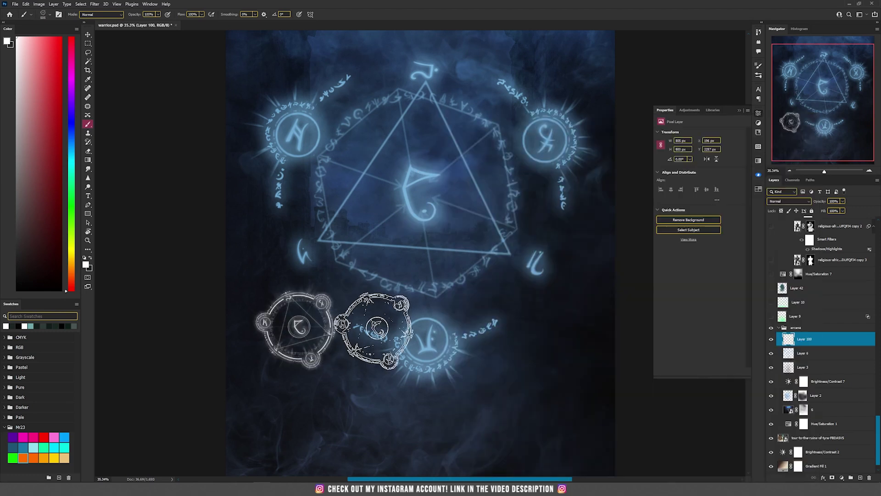
{"action": "key", "text": "ctrl+z"}
{"action": "key", "text": "bracketright"}
{"action": "key", "text": "bracketright"}
{"action": "key", "text": "bracketright"}
{"action": "key", "text": "bracketright"}
{"action": "left_click", "coordinate": [323, 328]}
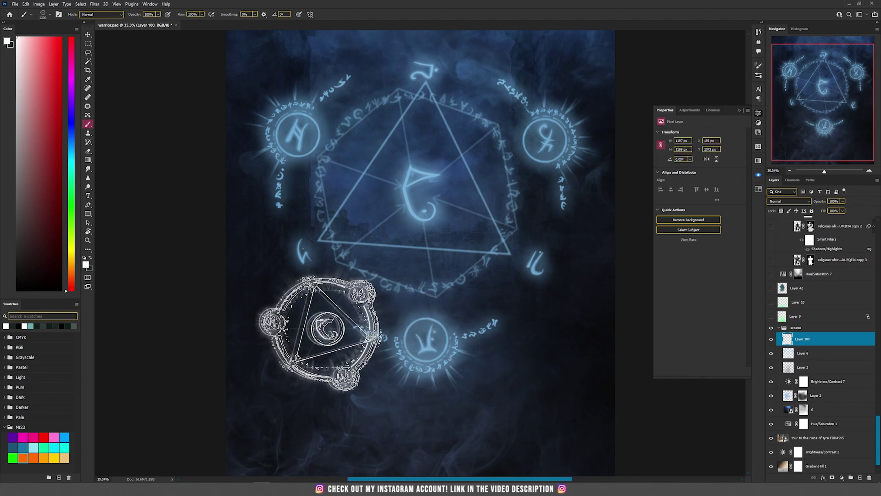
- Try stamping the 872 px circle brush from SS-arcane-circles in the artwork's lower-left area, undo it and delete the test layer
{"action": "right_click", "coordinate": [428, 338]}
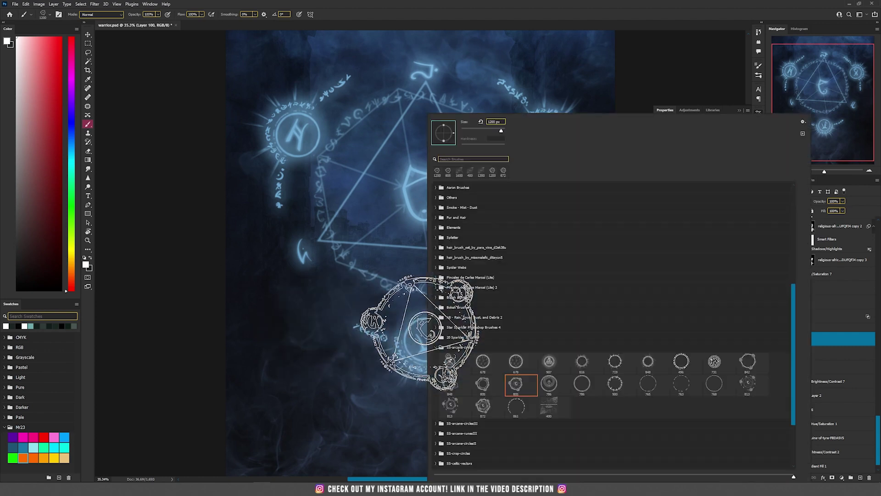
{"action": "left_click", "coordinate": [487, 409]}
{"action": "left_click", "coordinate": [290, 316]}
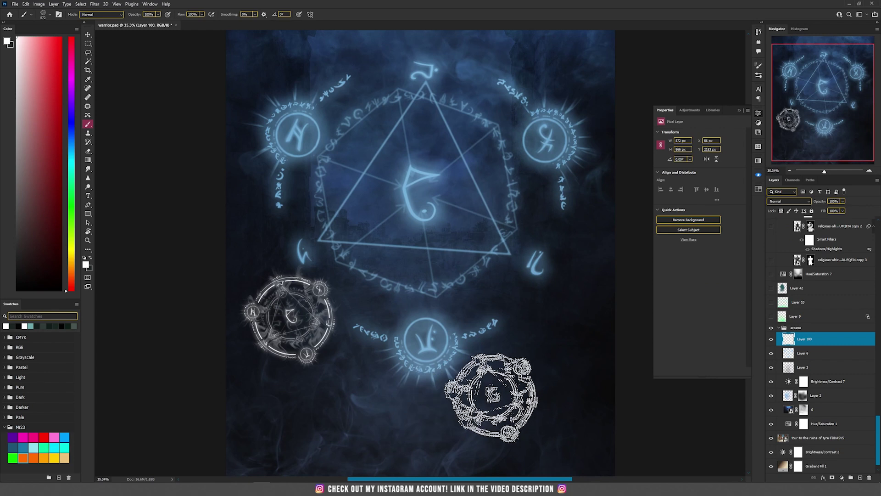
{"action": "key", "text": "ctrl+z"}
{"action": "key", "text": "Delete"}
{"action": "key", "text": "v"}
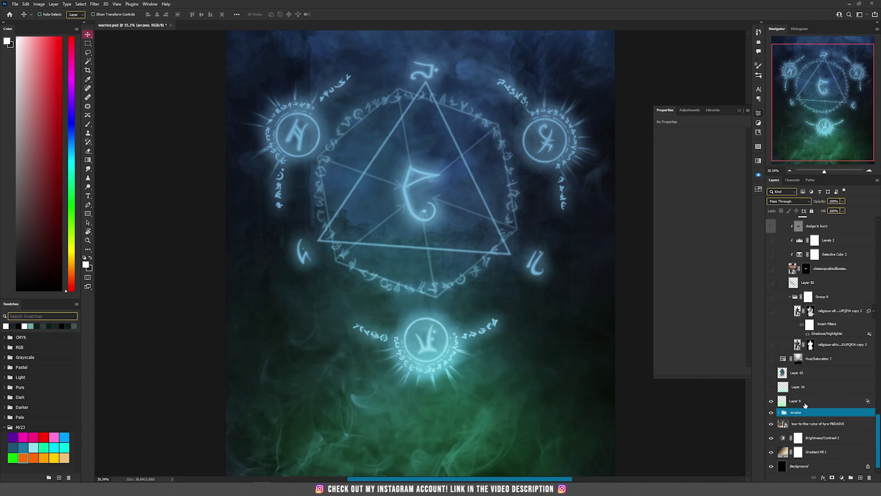
- Select and hide Layer 9, create a new layer above it, and choose the soft round brush from General Brushes
{"action": "left_click", "coordinate": [805, 401]}
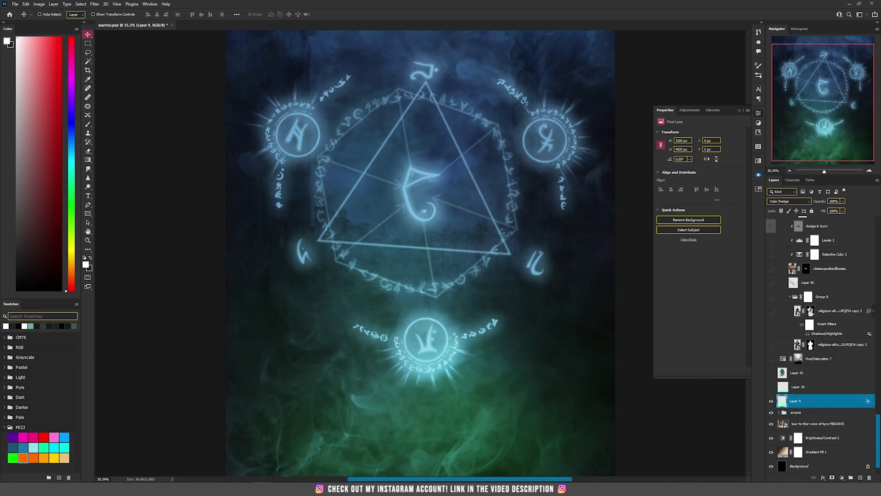
{"action": "left_click", "coordinate": [773, 401]}
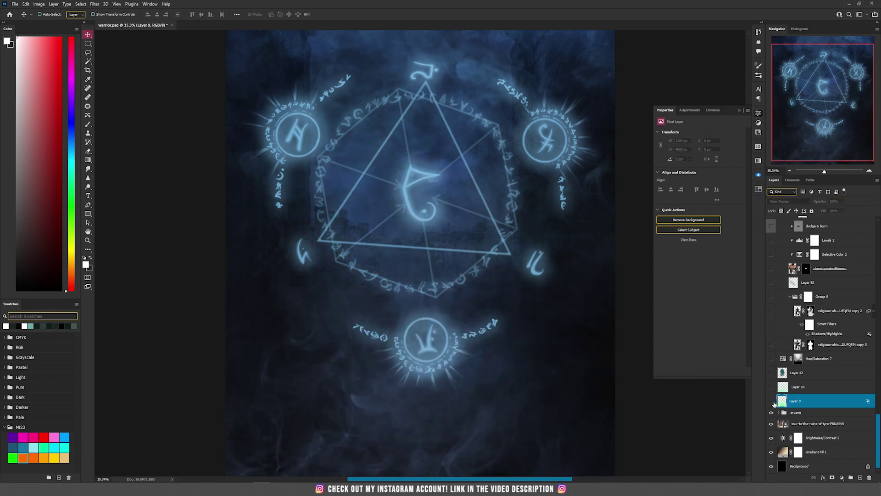
{"action": "left_click", "coordinate": [856, 477]}
{"action": "key", "text": "b"}
{"action": "right_click", "coordinate": [416, 305]}
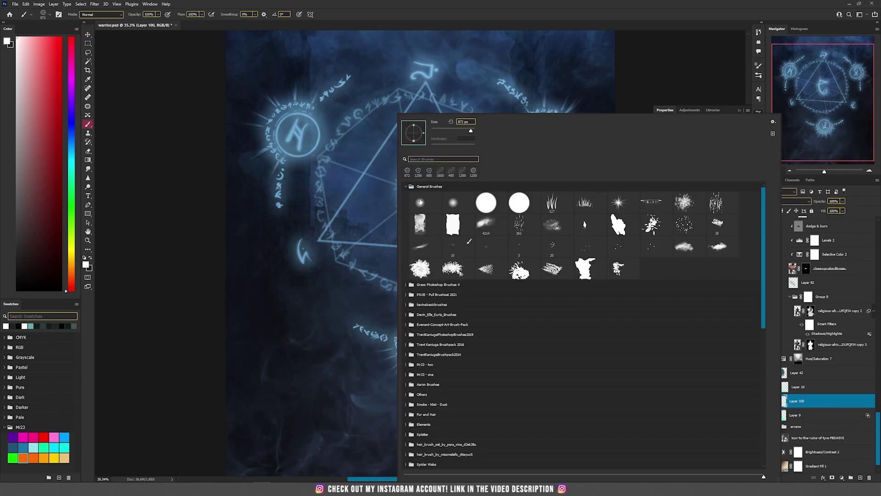
{"action": "left_click", "coordinate": [420, 203]}
{"action": "left_click", "coordinate": [395, 3]}
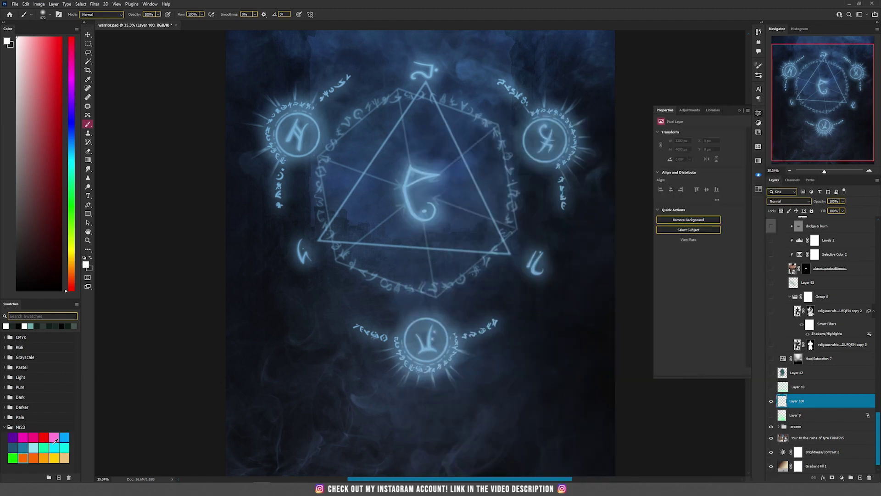
- Paint a soft green haze across the lower part of the artwork with an enlarged brush on the new layer
{"action": "left_click", "coordinate": [22, 455]}
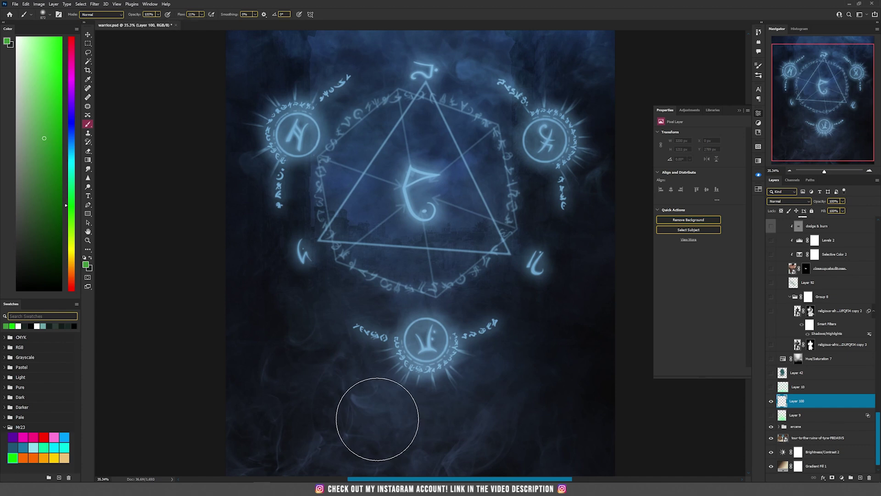
{"action": "key", "text": "bracketright"}
{"action": "key", "text": "bracketright"}
{"action": "key", "text": "bracketright"}
{"action": "mouse_move", "coordinate": [266, 429]}
{"action": "left_mouse_down"}
{"action": "mouse_move", "coordinate": [555, 458]}
{"action": "mouse_move", "coordinate": [459, 404]}
{"action": "left_mouse_up"}
- Raise the Underlying Layer black point in the green layer's Blend If settings so the haze drops out of the darkest areas
{"action": "key", "text": "v"}
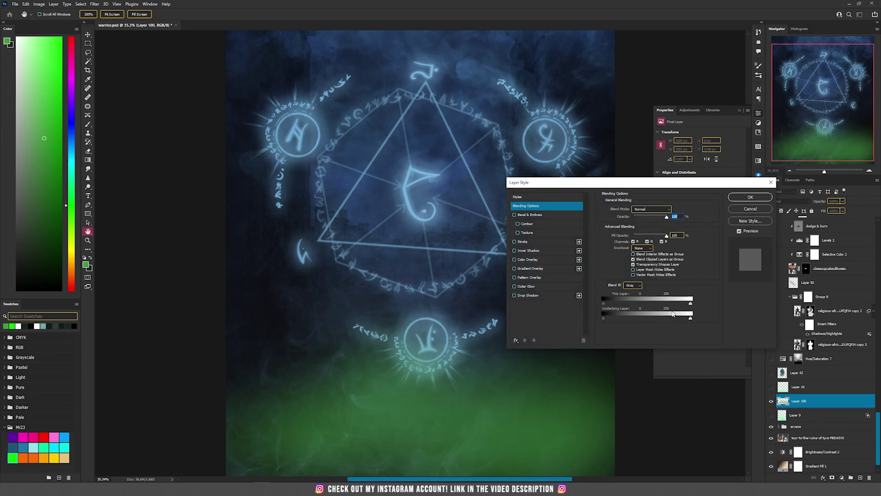
{"action": "left_click_drag", "start_coordinate": [606, 318], "coordinate": [632, 318]}
{"action": "left_click", "coordinate": [736, 201]}
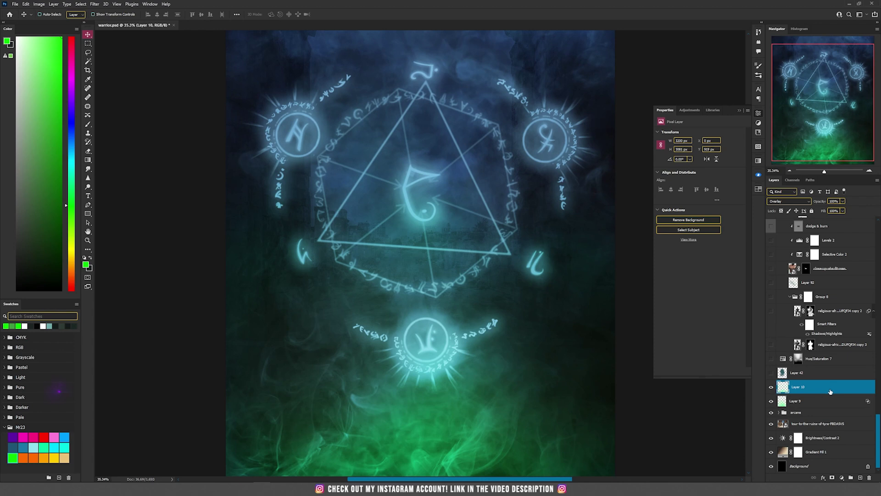
- Compare the artwork with Layer 10 hidden and shown, and check the layer's Overlay blend mode
{"action": "left_click", "coordinate": [772, 388]}
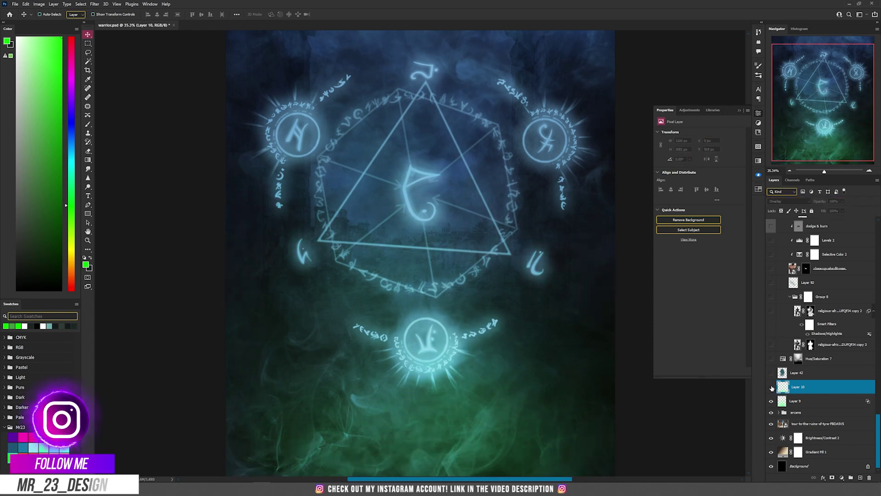
{"action": "left_click", "coordinate": [772, 388]}
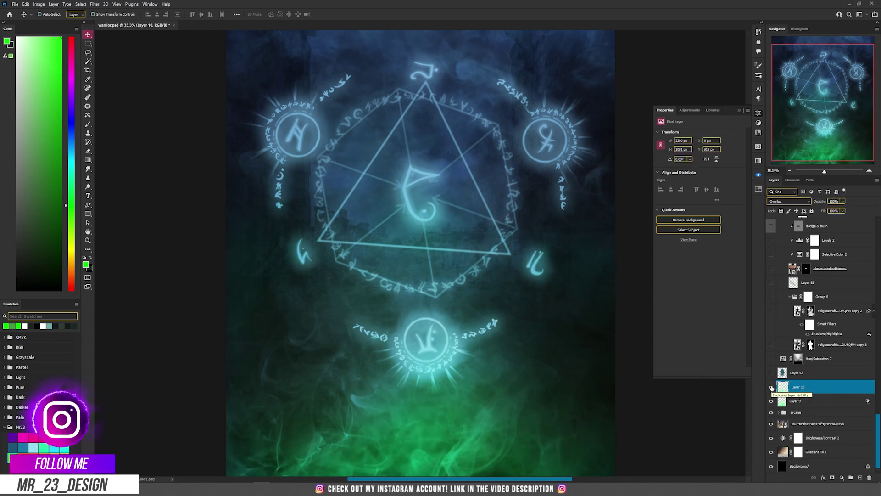
{"action": "left_click", "coordinate": [789, 201]}
{"action": "left_click", "coordinate": [443, 377]}
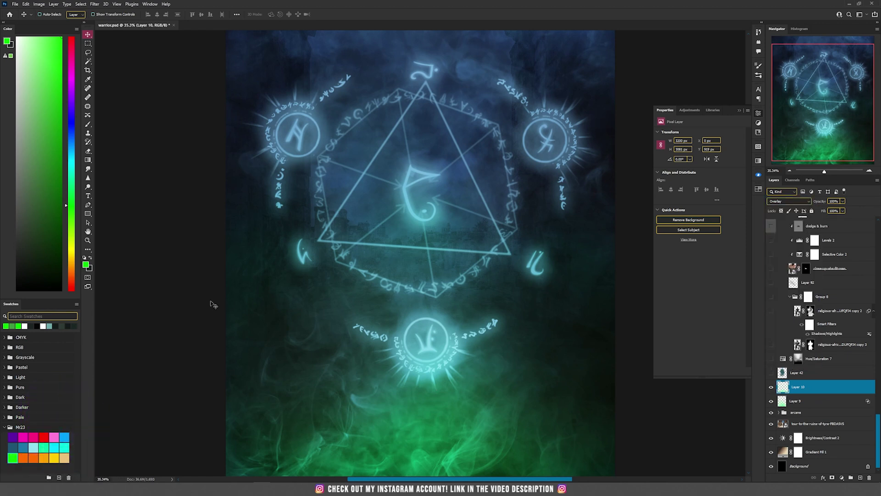
- Show and select Layer 42, compare the artwork with and without its Color Dodge glow, and hide the layer
{"action": "left_click", "coordinate": [771, 373]}
{"action": "left_click", "coordinate": [811, 374]}
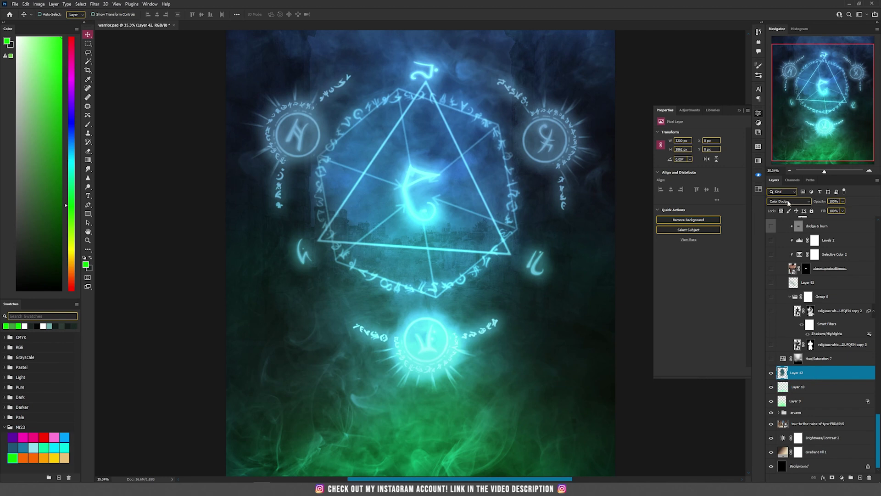
{"action": "left_click", "coordinate": [772, 373]}
{"action": "left_click", "coordinate": [771, 373]}
{"action": "left_click", "coordinate": [772, 373]}
- Create a new layer above Layer 10 and set its blend mode to Color Dodge
{"action": "left_click", "coordinate": [811, 394]}
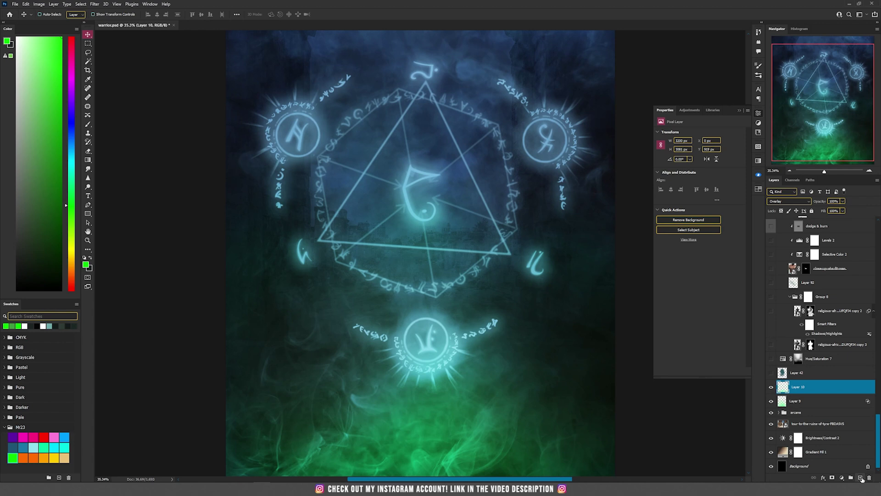
{"action": "left_click", "coordinate": [860, 477]}
{"action": "left_click", "coordinate": [789, 201]}
{"action": "left_click", "coordinate": [782, 265]}
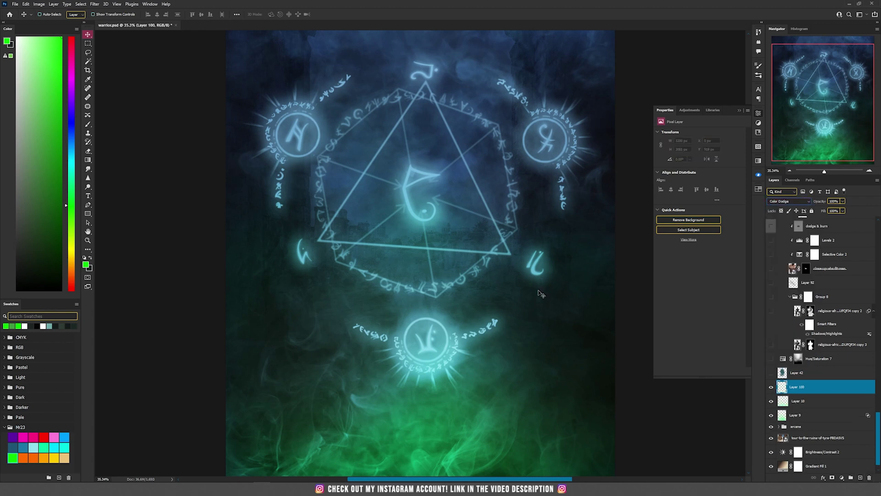
- Brush a dark teal glow over the lower arcane circle and up through the central triangle on the Color Dodge layer
{"action": "key", "text": "b"}
{"action": "left_click", "coordinate": [304, 346], "text": "alt"}
{"action": "mouse_move", "coordinate": [435, 340]}
{"action": "left_mouse_down"}
{"action": "mouse_move", "coordinate": [404, 370]}
{"action": "mouse_move", "coordinate": [428, 332]}
{"action": "mouse_move", "coordinate": [405, 361]}
{"action": "mouse_move", "coordinate": [442, 373]}
{"action": "mouse_move", "coordinate": [434, 370]}
{"action": "left_mouse_up"}
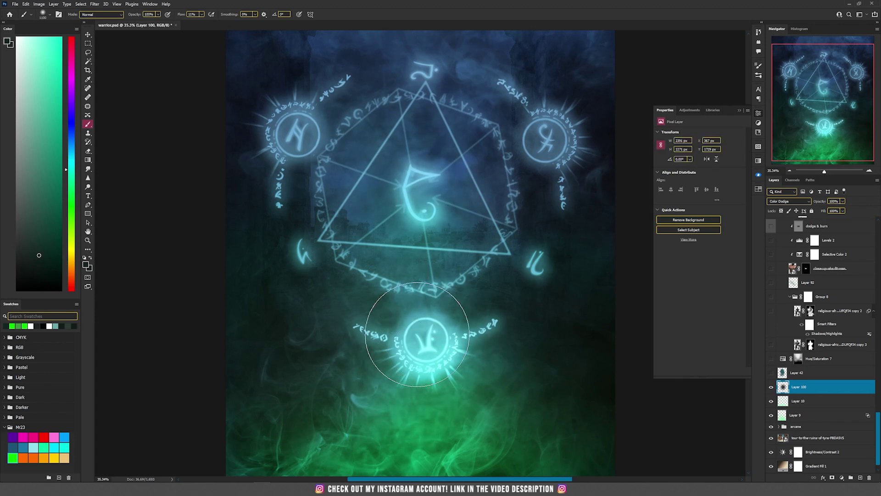
{"action": "mouse_move", "coordinate": [427, 275]}
{"action": "left_mouse_down"}
{"action": "mouse_move", "coordinate": [423, 152]}
{"action": "mouse_move", "coordinate": [411, 371]}
{"action": "mouse_move", "coordinate": [422, 334]}
{"action": "left_mouse_up"}
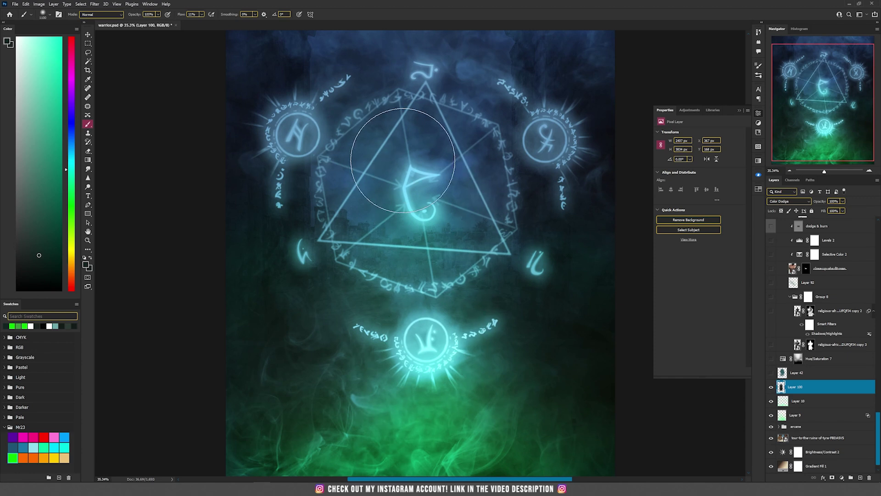
- Show and select the Hue/Saturation 7 adjustment, temporarily disabling its mask to inspect the Colorize settings across the whole artwork
{"action": "left_click", "coordinate": [772, 358]}
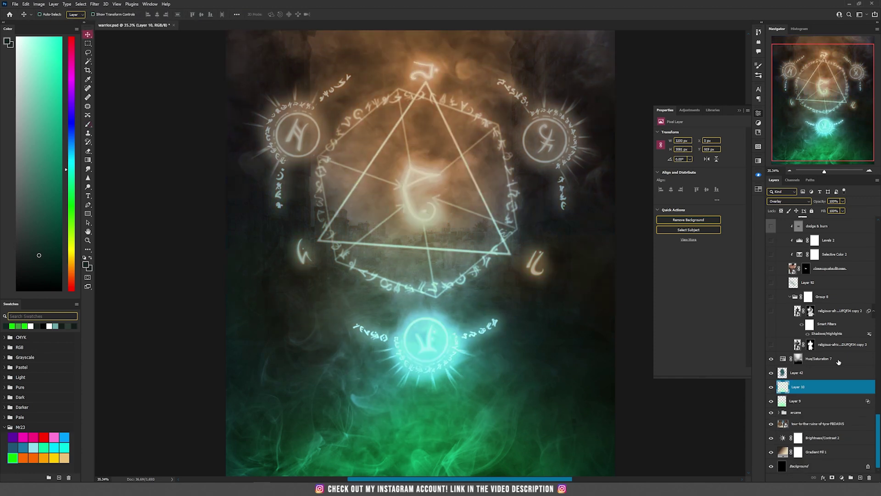
{"action": "left_click", "coordinate": [824, 362]}
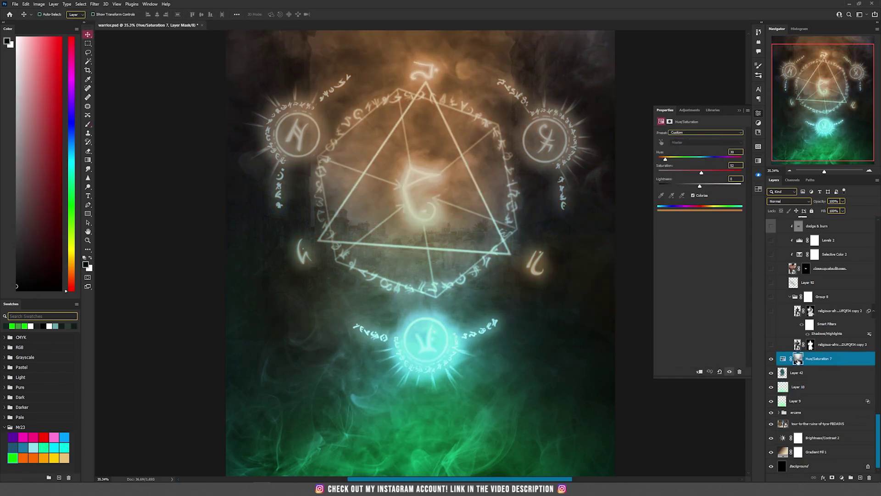
{"action": "scroll", "coordinate": [423, 148], "scroll_direction": "up", "scroll_amount": 2}
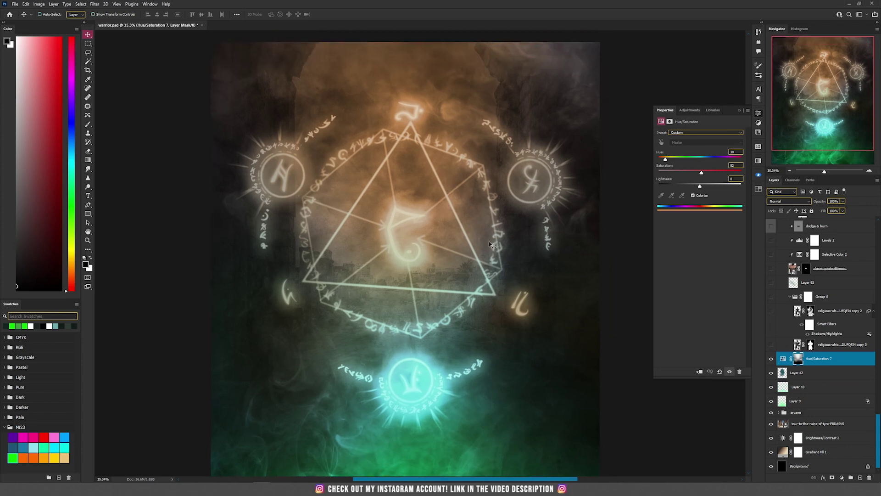
{"action": "left_click", "coordinate": [799, 359], "text": "shift"}
{"action": "scroll", "coordinate": [404, 186], "scroll_direction": "down", "scroll_amount": 2}
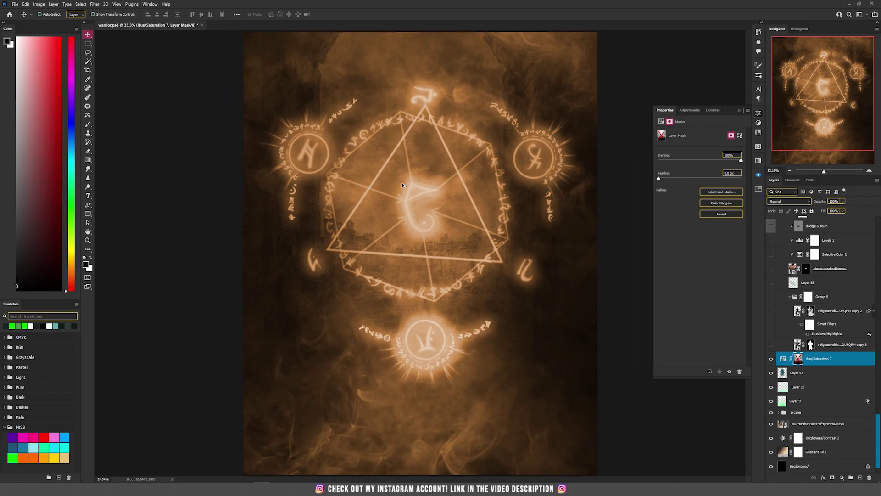
{"action": "left_click", "coordinate": [784, 358]}
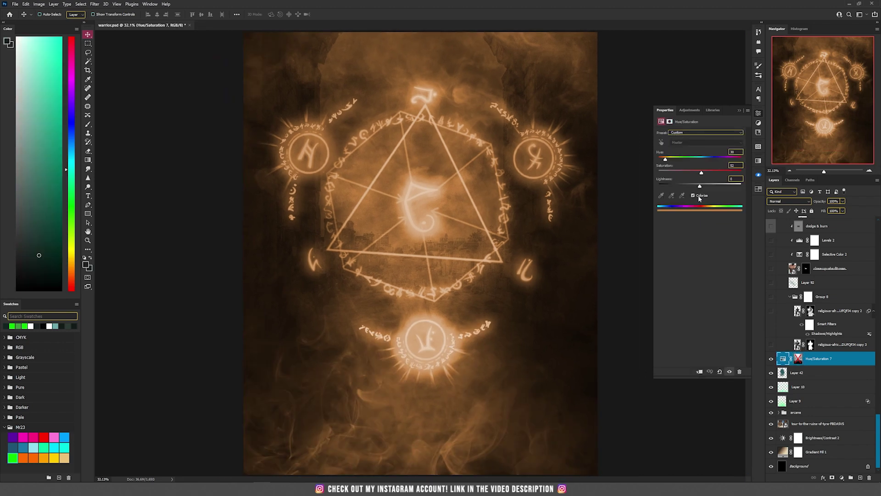
{"action": "left_click", "coordinate": [799, 360], "text": "shift"}
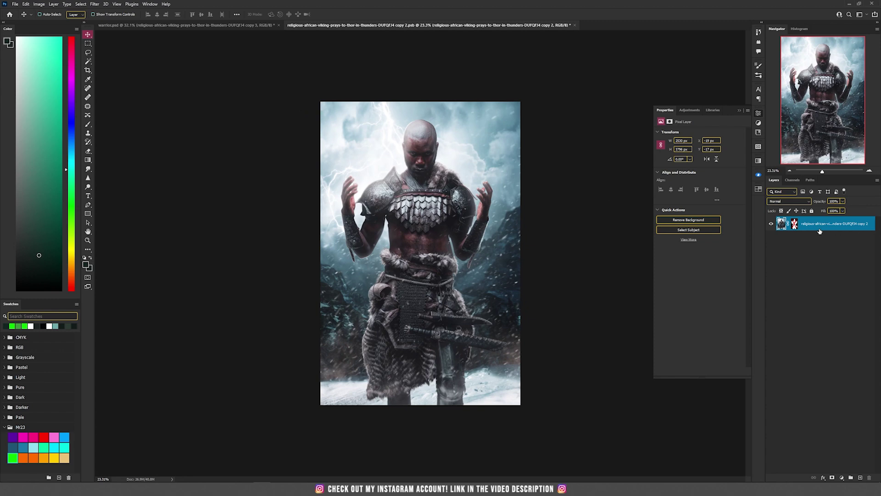
- Compare the warrior photo with its layer mask enabled and disabled in the copy 2 smart object document
{"action": "left_click", "coordinate": [795, 224], "text": "shift"}
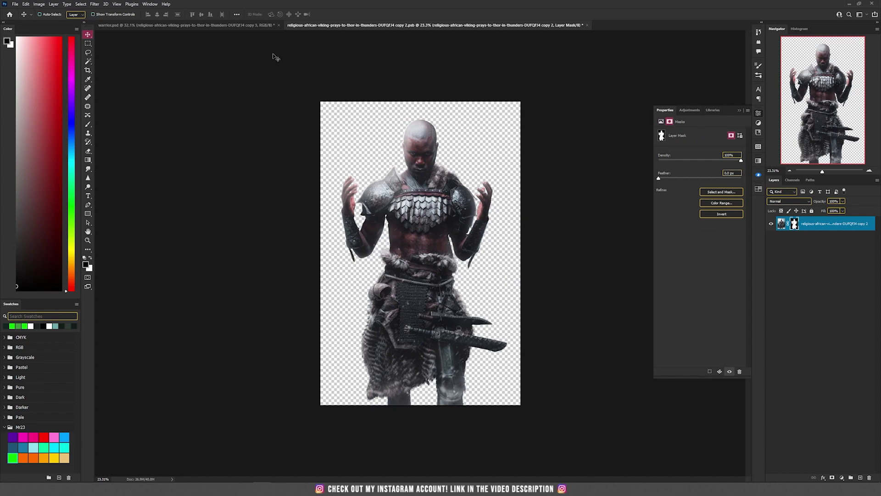
{"action": "left_click", "coordinate": [176, 25]}
{"action": "left_click", "coordinate": [345, 26]}
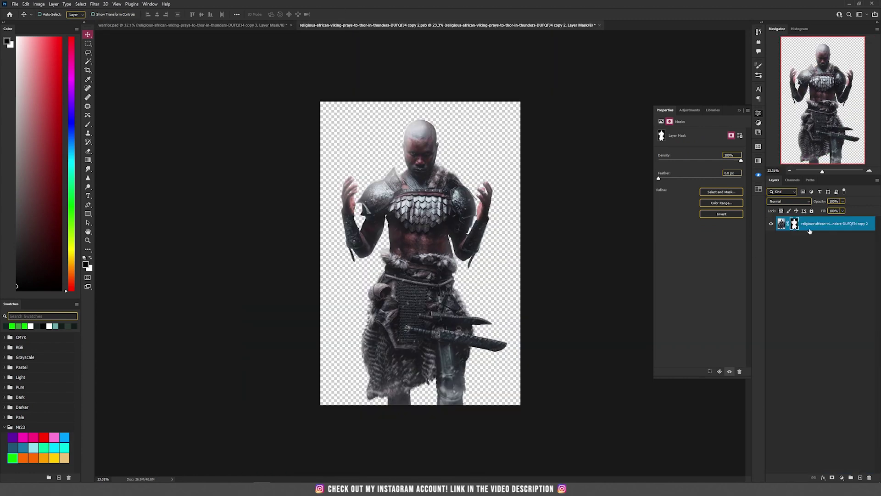
{"action": "left_click", "coordinate": [794, 224], "text": "shift"}
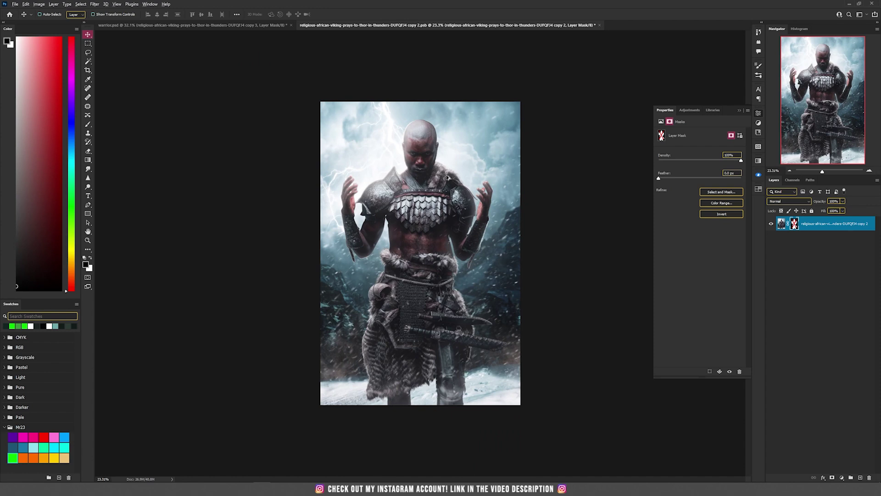
{"action": "scroll", "coordinate": [448, 178], "scroll_direction": "up", "scroll_amount": 4}
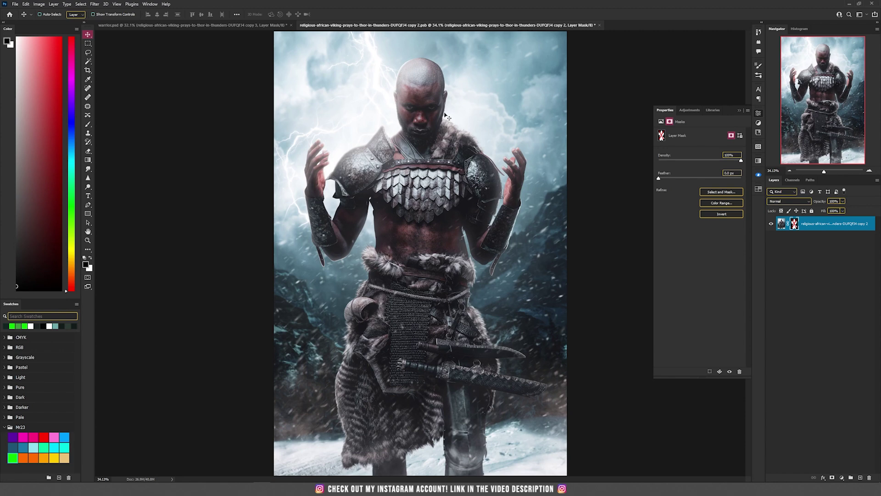
- Return to warrior.psd, inspect the masked warrior, and show and select the copy 2 layer carrying the Shadows/Highlights smart filter
{"action": "left_click", "coordinate": [224, 25]}
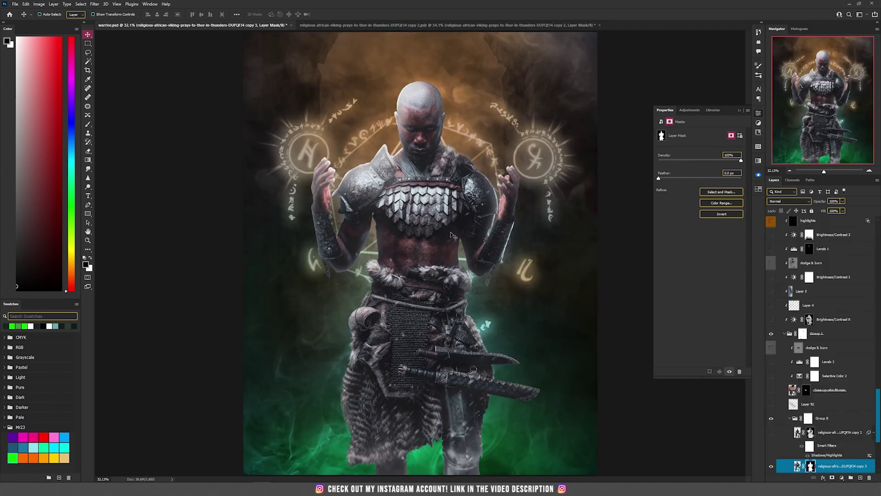
{"action": "scroll", "coordinate": [477, 257], "scroll_direction": "down", "scroll_amount": 2}
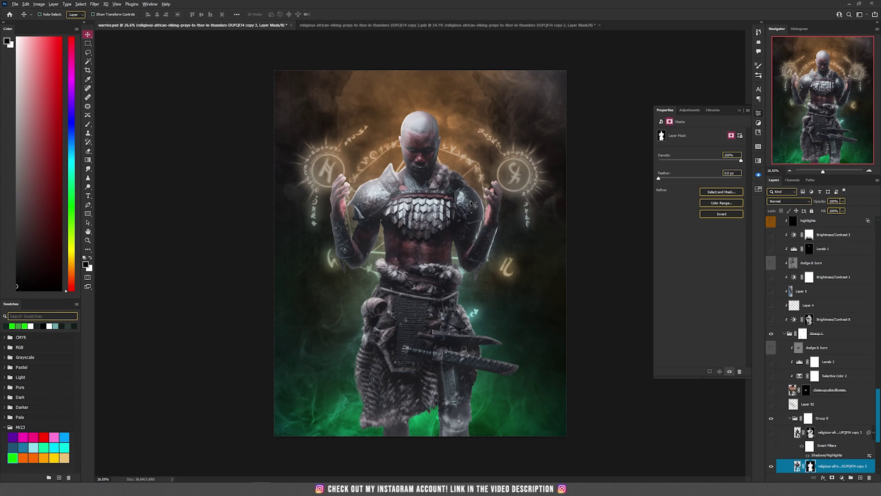
{"action": "scroll", "coordinate": [473, 205], "scroll_direction": "up", "scroll_amount": 2}
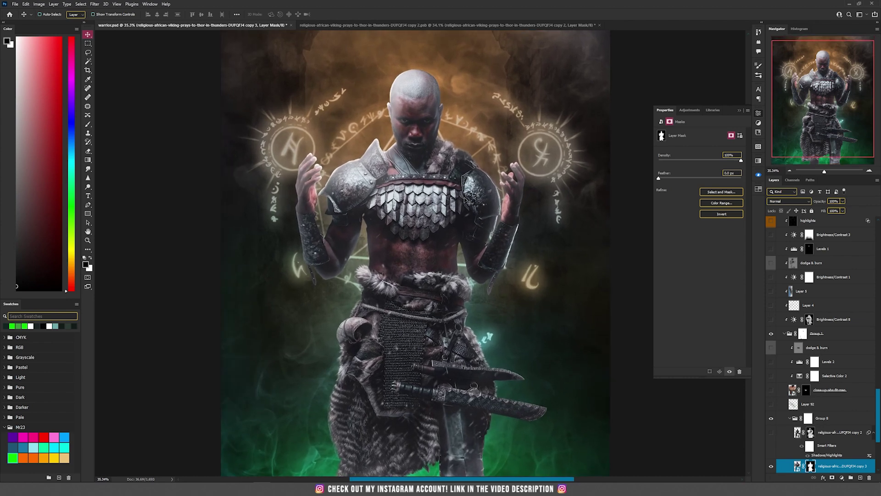
{"action": "scroll", "coordinate": [466, 201], "scroll_direction": "down", "scroll_amount": 1}
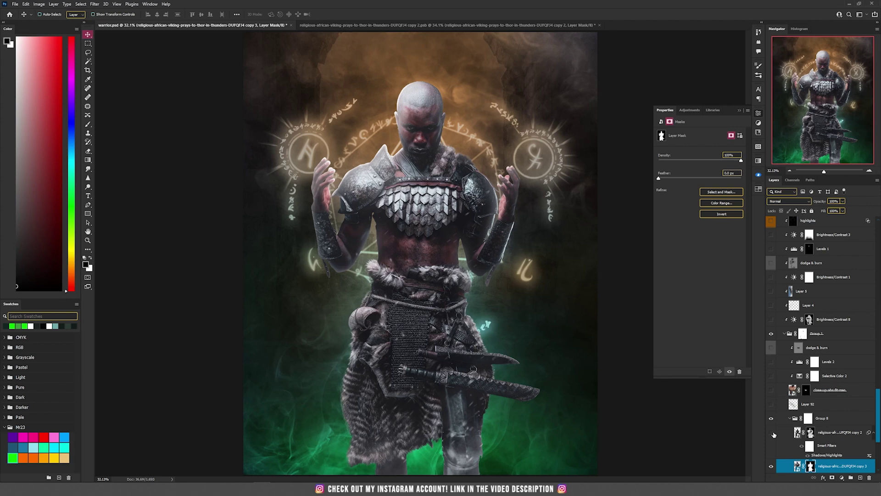
{"action": "left_click", "coordinate": [772, 432]}
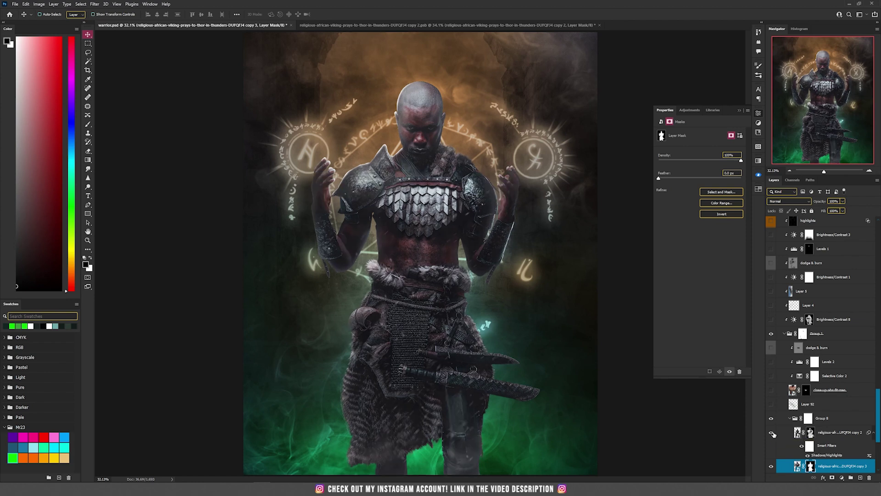
{"action": "left_click", "coordinate": [821, 436]}
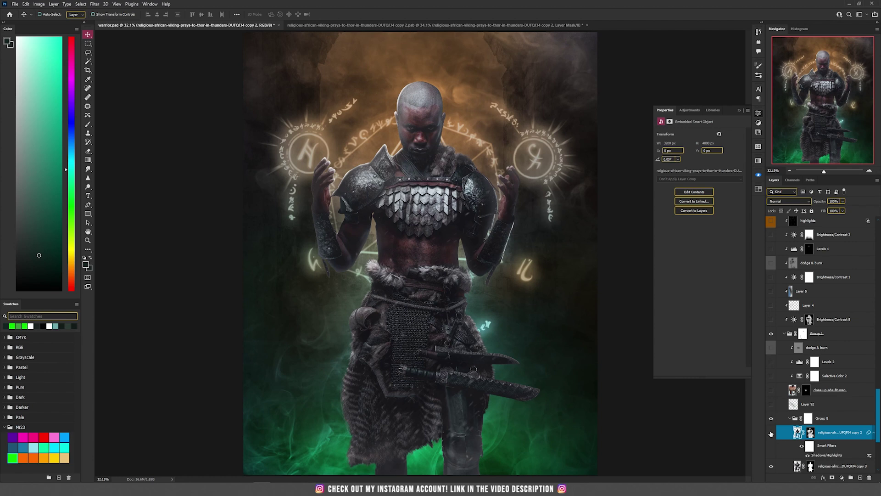
- Hide the warrior's copy 2 layer, and duplicate the copy 3 layer beneath it
{"action": "left_click", "coordinate": [771, 434]}
{"action": "left_click", "coordinate": [841, 470]}
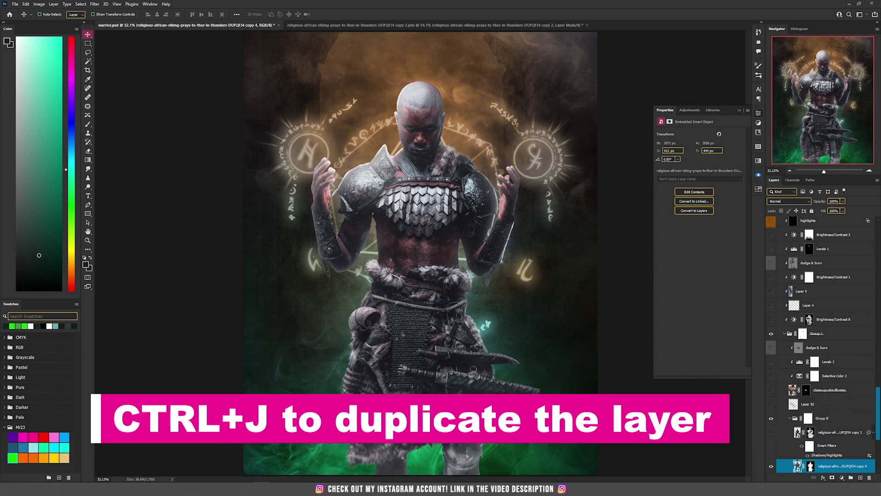
{"action": "key", "text": "ctrl+j"}
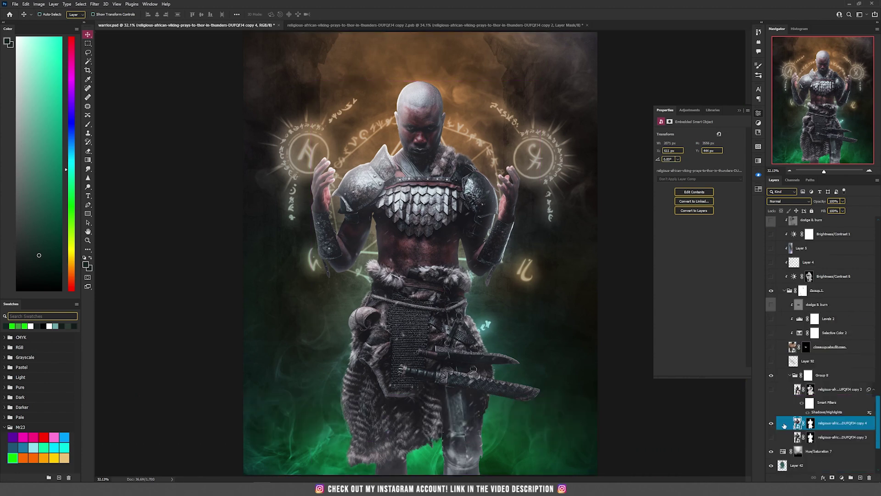
- Try Shadows/Highlights on the warrior's copy 4 layer, zeroing all Shadows and Highlights values before raising the Highlights settings
{"action": "left_click", "coordinate": [39, 5]}
{"action": "mouse_move", "coordinate": [51, 22]}
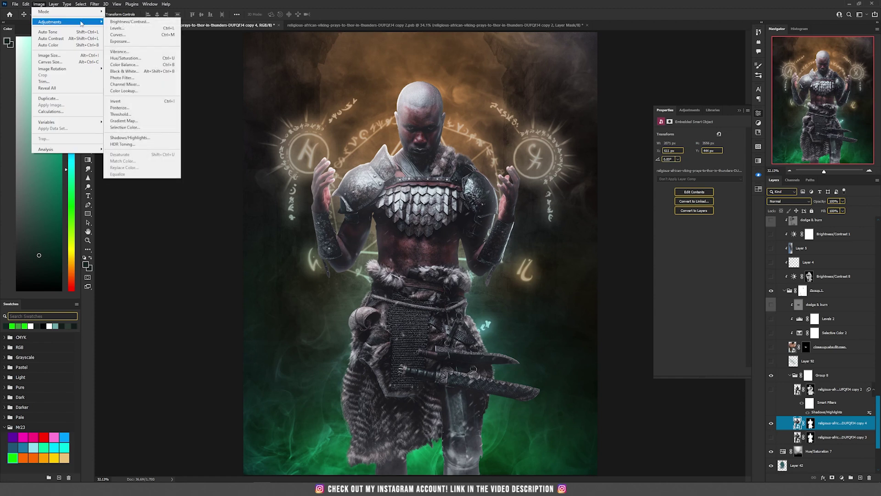
{"action": "left_click", "coordinate": [153, 138]}
{"action": "left_click_drag", "start_coordinate": [416, 93], "coordinate": [571, 83]}
{"action": "left_click_drag", "start_coordinate": [576, 158], "coordinate": [551, 169]}
{"action": "left_click_drag", "start_coordinate": [592, 126], "coordinate": [551, 126]}
{"action": "left_click_drag", "start_coordinate": [577, 116], "coordinate": [551, 116]}
{"action": "left_click_drag", "start_coordinate": [579, 104], "coordinate": [533, 105]}
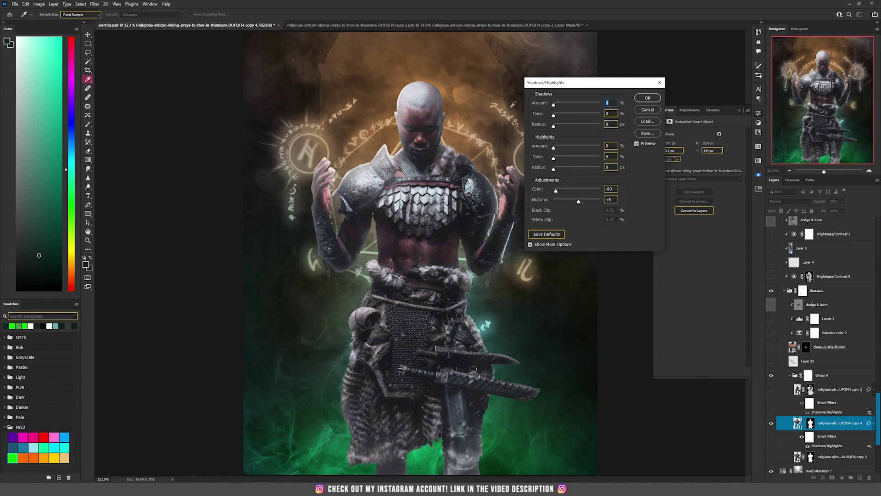
{"action": "left_click_drag", "start_coordinate": [554, 148], "coordinate": [577, 158]}
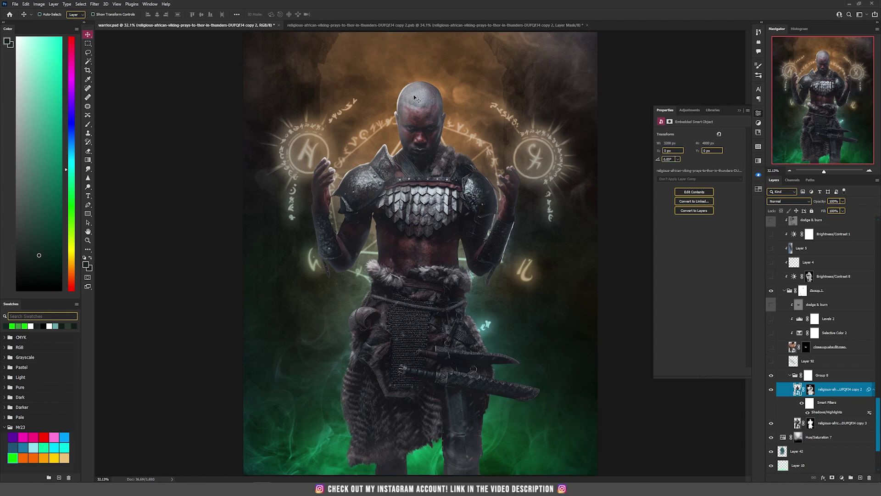
- Inspect the copy 2 layer's Shadows/Highlights smart filter settings and close them without changes
{"action": "double_click", "coordinate": [824, 412]}
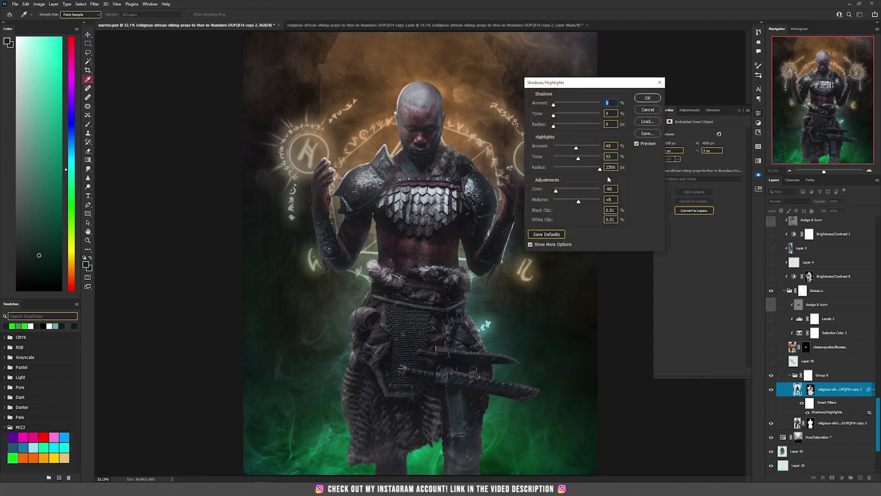
{"action": "left_click", "coordinate": [648, 110]}
- Show the close-up abs photo layer and temporarily disable its layer mask to inspect the full source photo
{"action": "scroll", "coordinate": [431, 239], "scroll_direction": "up", "scroll_amount": 4}
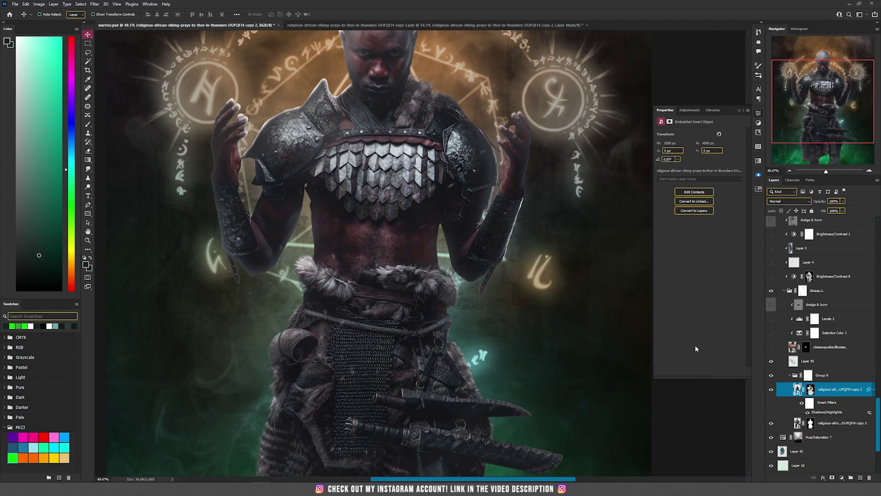
{"action": "left_click", "coordinate": [772, 348]}
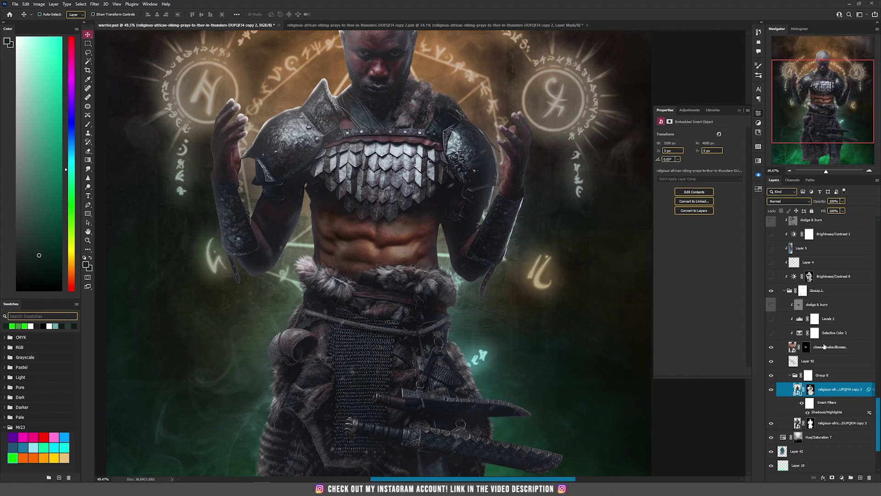
{"action": "left_click", "coordinate": [807, 347], "text": "shift"}
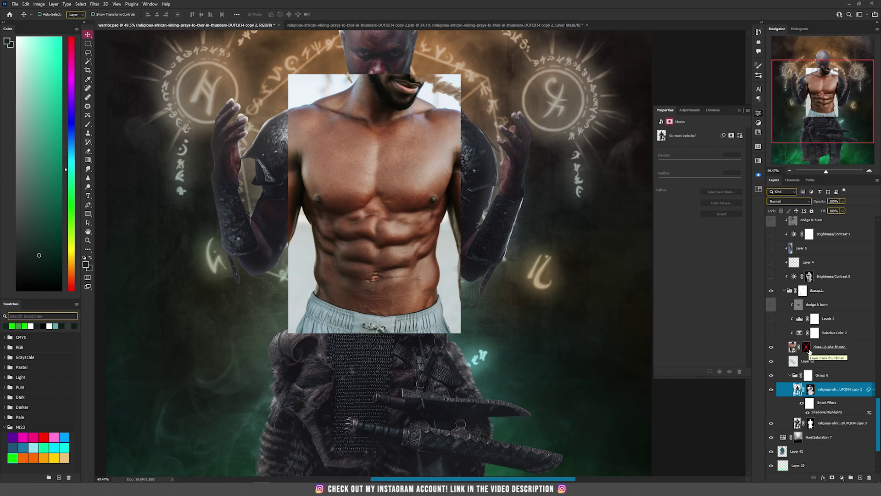
{"action": "left_click", "coordinate": [806, 347]}
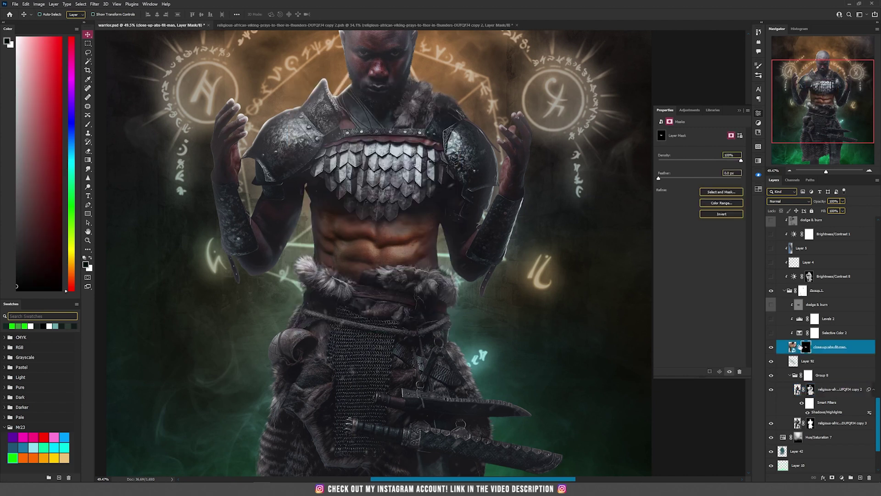
- Show the Selective Color 2 and Levels 2 adjustments above the abs photo, reviewing the Neutrals range and the Levels settings
{"action": "left_click", "coordinate": [801, 333]}
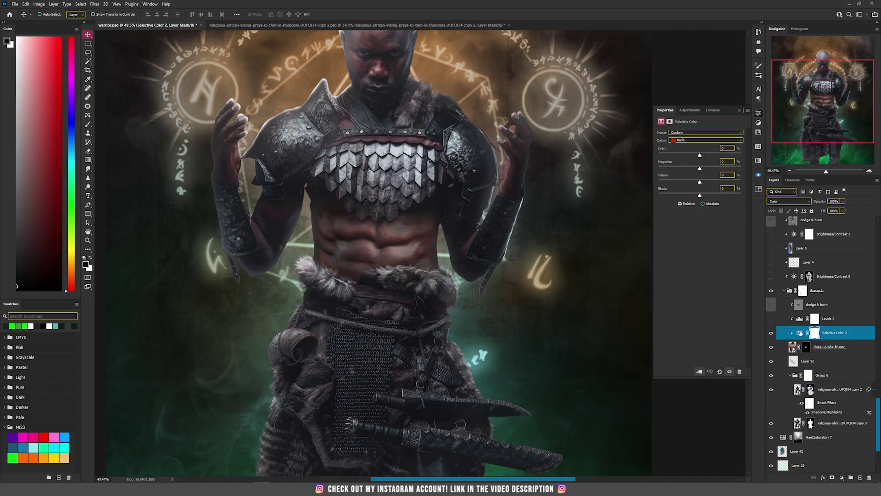
{"action": "left_click", "coordinate": [694, 139]}
{"action": "left_click", "coordinate": [689, 189]}
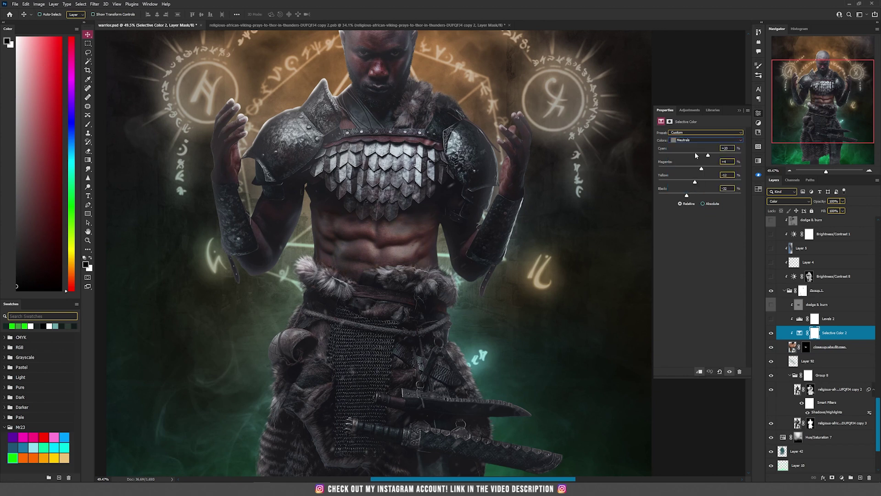
{"action": "left_click", "coordinate": [772, 319]}
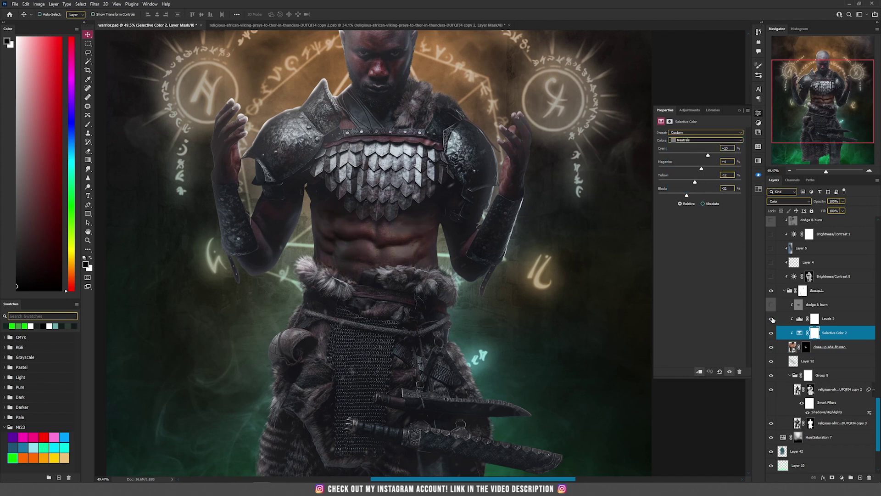
{"action": "left_click", "coordinate": [799, 320]}
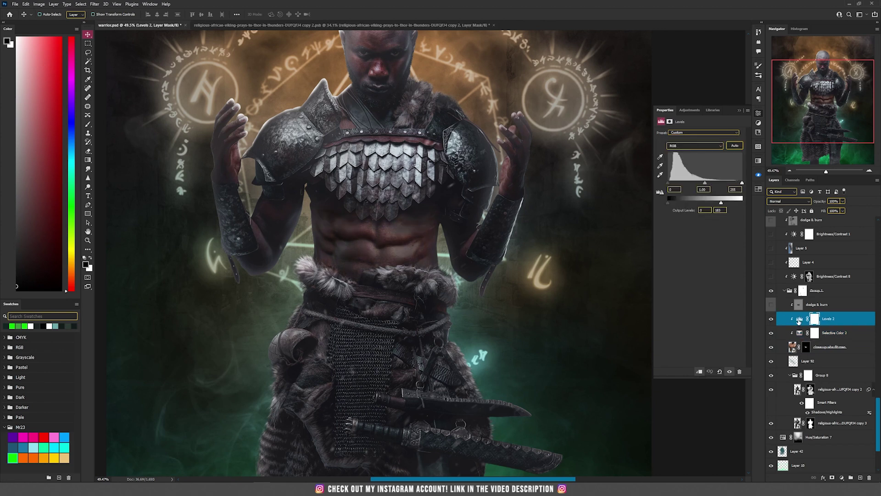
- Compare the abs with the dodge & burn layer above Levels 2 shown and hidden
{"action": "left_click", "coordinate": [772, 306]}
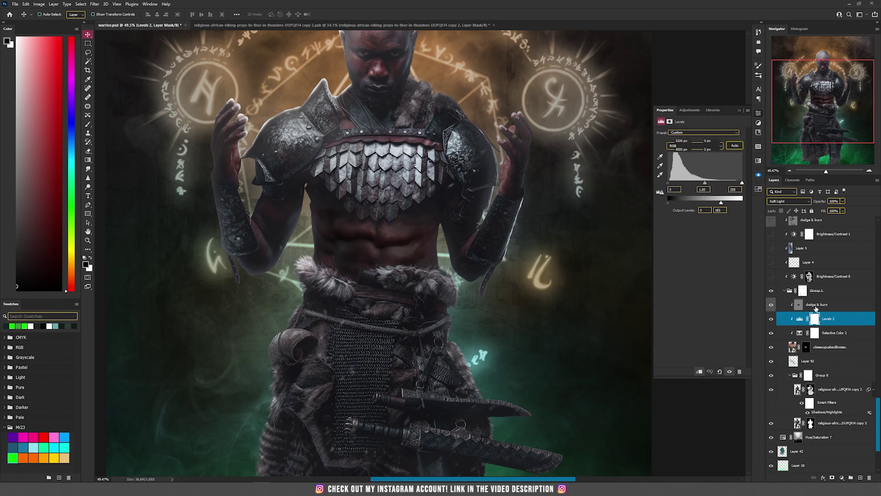
{"action": "left_click", "coordinate": [816, 306]}
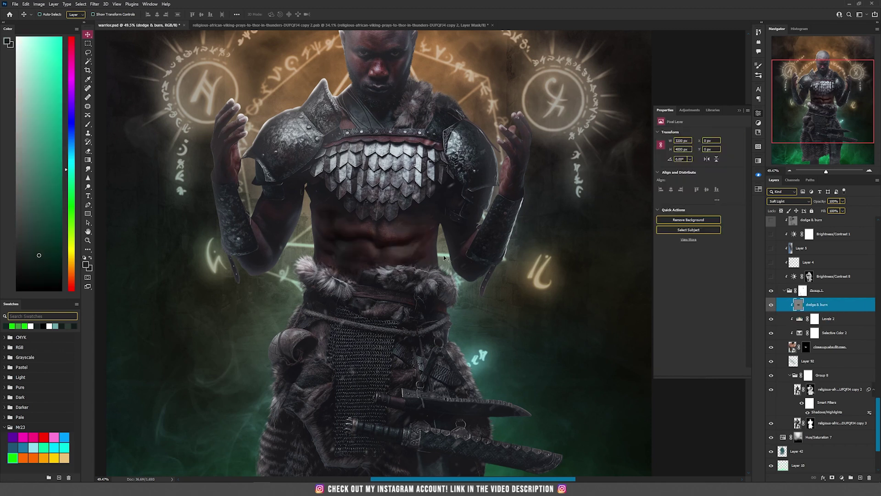
{"action": "left_click", "coordinate": [771, 306]}
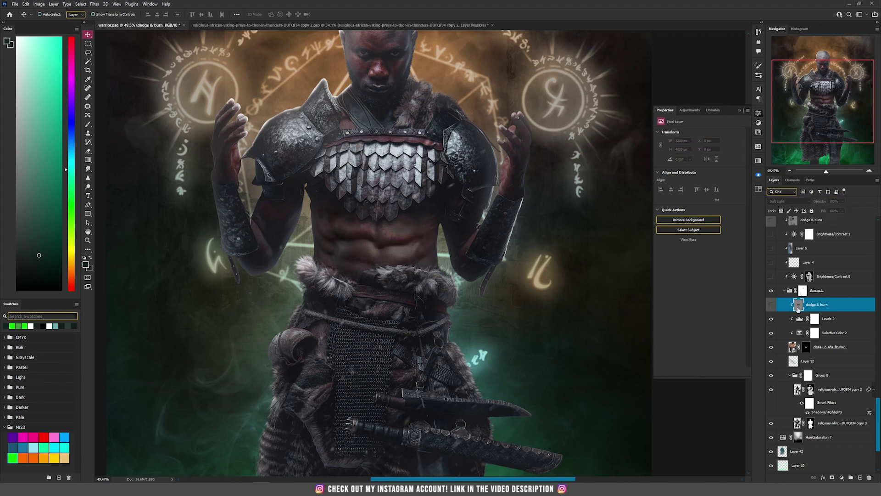
- Pick the Dodge tool and add a clipped Soft Light layer filled with 50% gray above Levels 2
{"action": "left_click", "coordinate": [833, 319]}
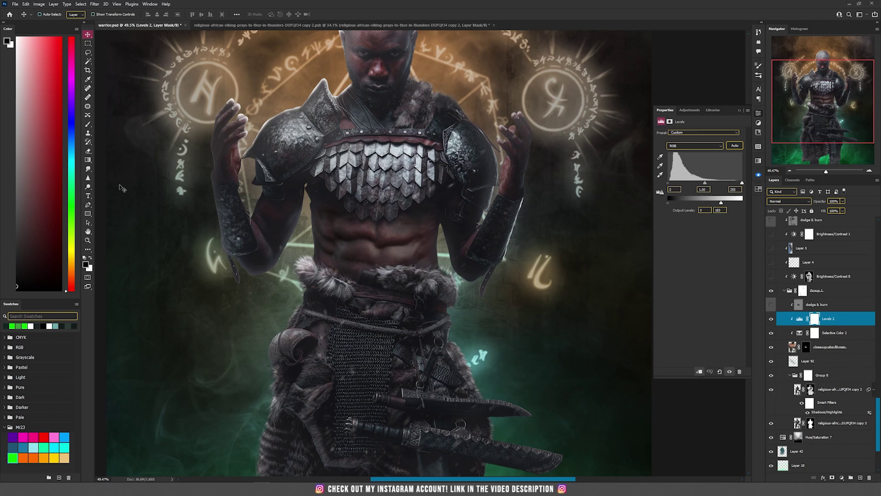
{"action": "left_click", "coordinate": [89, 188]}
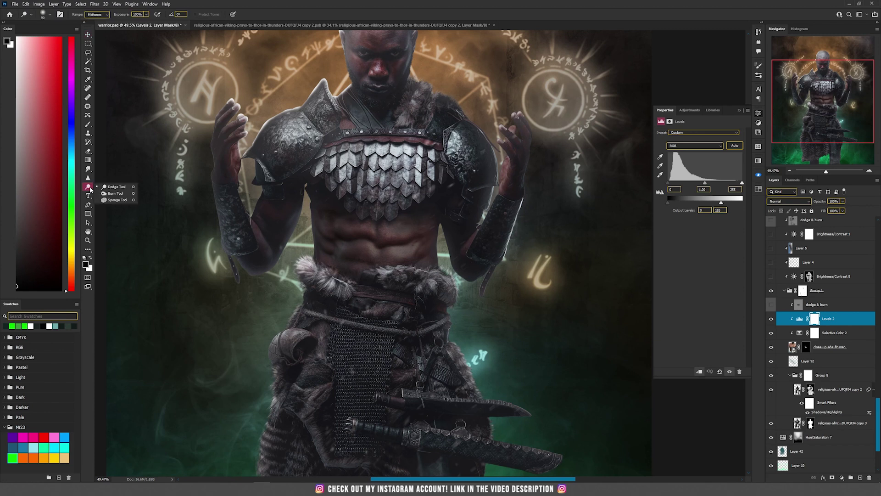
{"action": "left_click", "coordinate": [115, 187]}
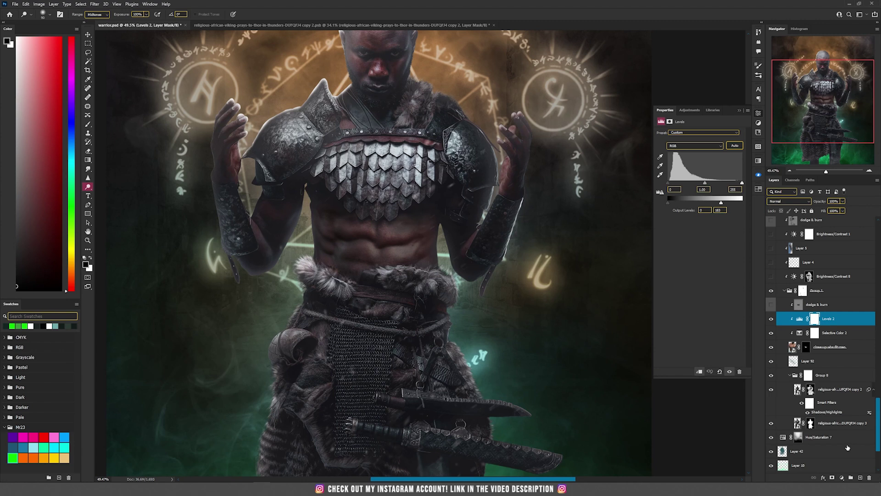
{"action": "left_click", "coordinate": [53, 5]}
{"action": "mouse_move", "coordinate": [67, 14]}
{"action": "left_click", "coordinate": [138, 12]}
{"action": "left_click", "coordinate": [406, 175]}
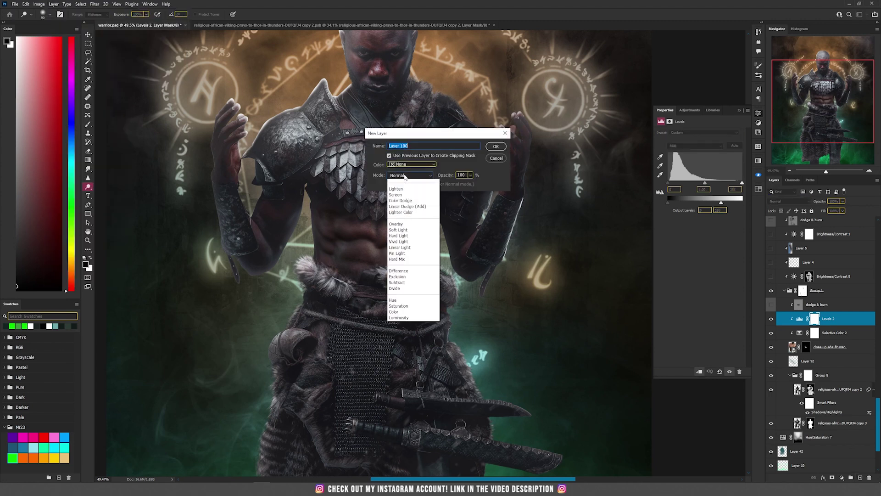
{"action": "left_click", "coordinate": [409, 271]}
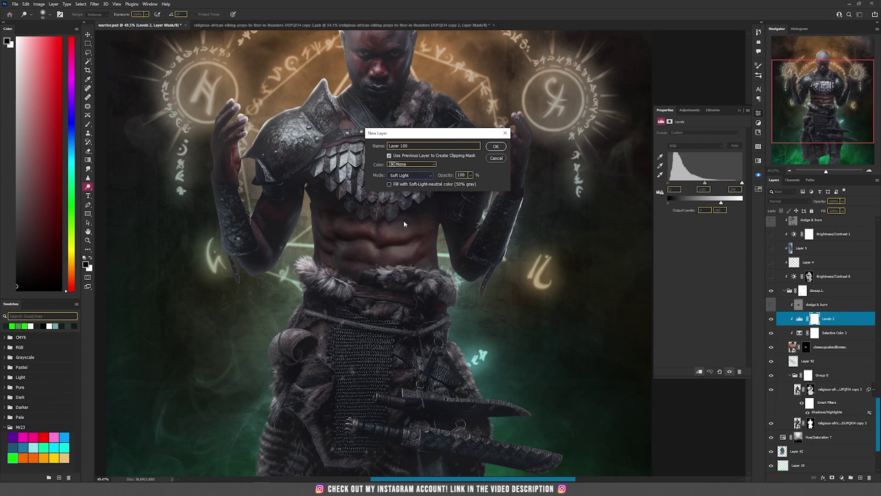
{"action": "left_click", "coordinate": [415, 186]}
{"action": "left_click", "coordinate": [496, 146]}
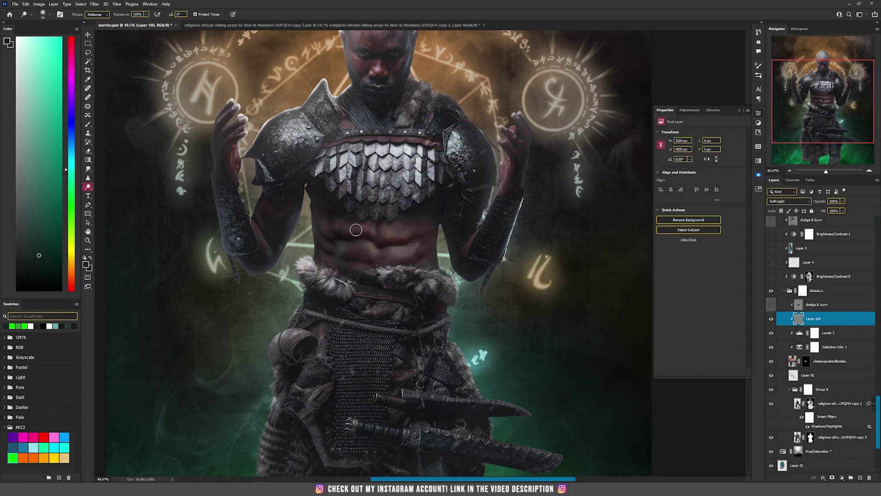
- Reset the colours to default black and white, and prepare a smaller Brush for shading the abs
{"action": "key", "text": "d"}
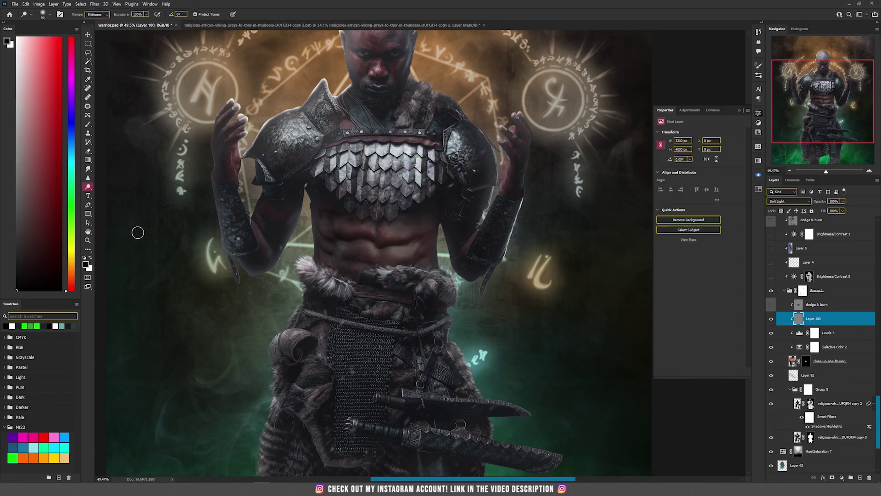
{"action": "left_click", "coordinate": [88, 124]}
{"action": "key", "text": "bracketleft"}
{"action": "key", "text": "bracketleft"}
{"action": "key", "text": "bracketleft"}
{"action": "key", "text": "bracketleft"}
{"action": "key", "text": "bracketleft"}
{"action": "key", "text": "bracketleft"}
{"action": "key", "text": "bracketleft"}
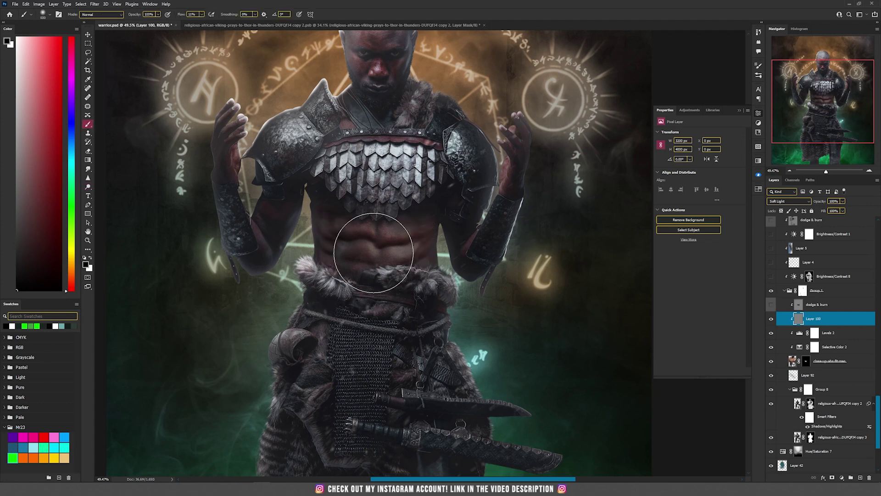
{"action": "key", "text": "bracketleft"}
{"action": "key", "text": "bracketleft"}
{"action": "key", "text": "bracketleft"}
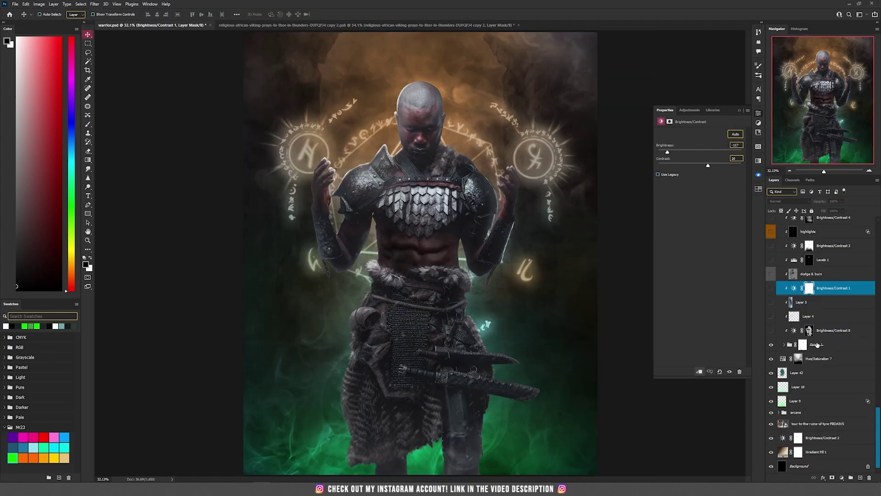
{"action": "left_click", "coordinate": [804, 348]}
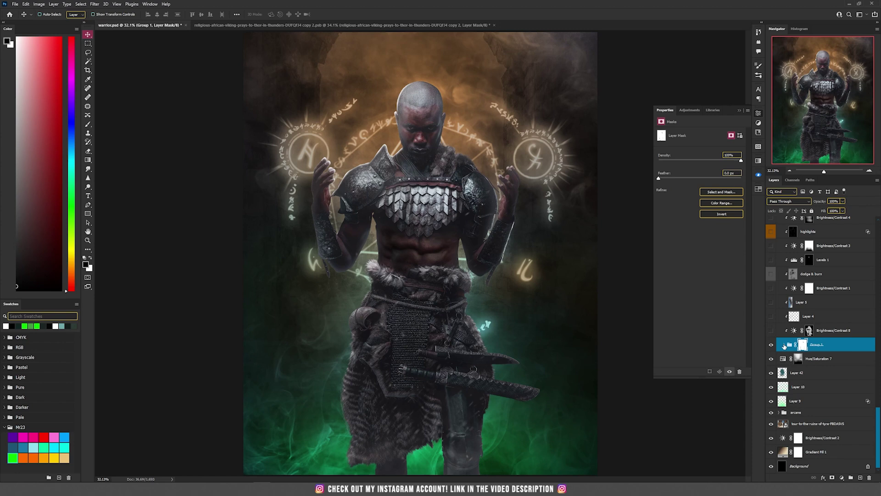
{"action": "left_click_drag", "start_coordinate": [531, 295], "coordinate": [551, 279]}
{"action": "key", "text": "ctrl+z"}
- Show the masked Brightness/Contrast adjustment directly above Group 1, toggling its visibility to compare the warrior with and without it
{"action": "left_click", "coordinate": [813, 332]}
{"action": "left_click", "coordinate": [795, 331]}
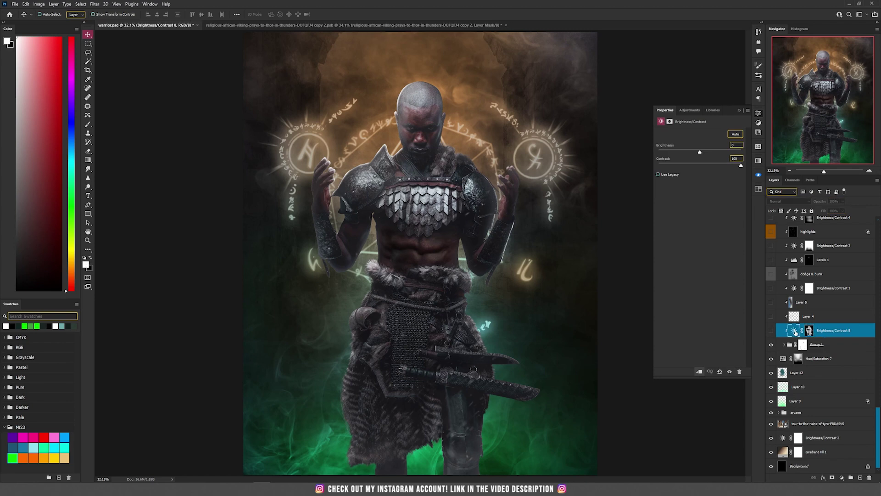
{"action": "left_click", "coordinate": [772, 332]}
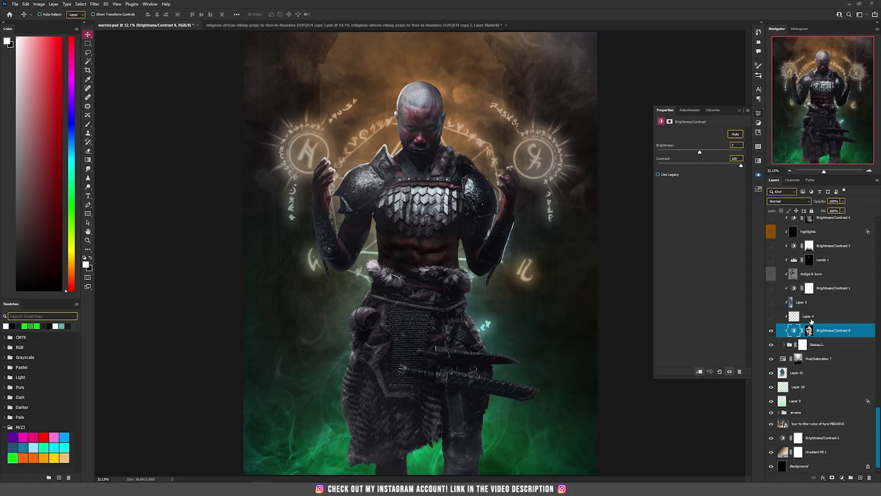
{"action": "left_click", "coordinate": [772, 331]}
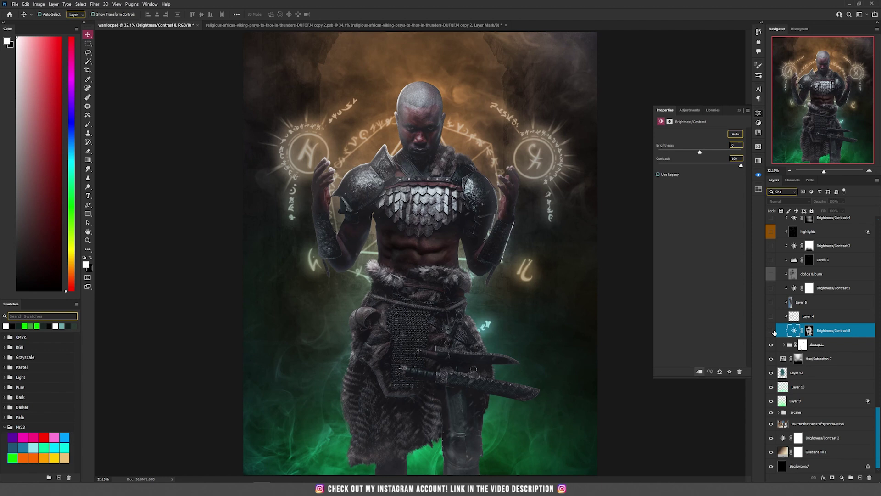
{"action": "left_click", "coordinate": [772, 331]}
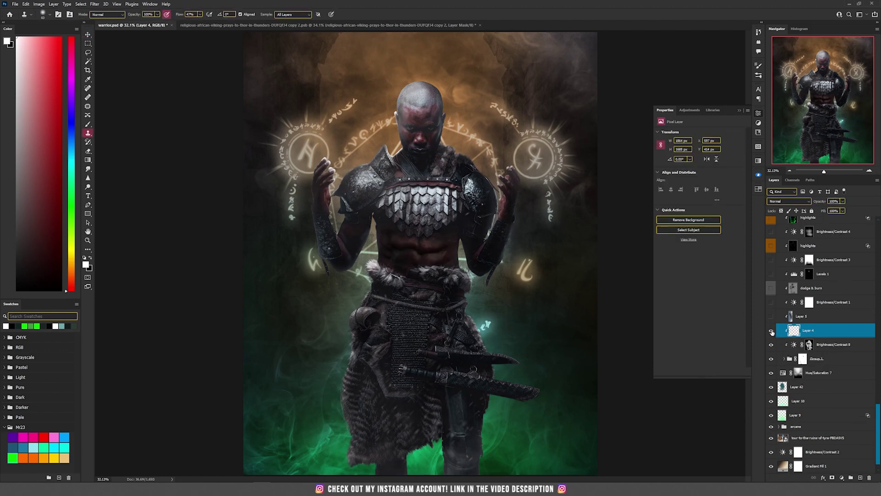
- Hide Layer 4 and add an empty clipped layer above the masked Brightness/Contrast adjustment, with the Clone Stamp tool active
{"action": "key", "text": "alt+["}
{"action": "left_click", "coordinate": [771, 331]}
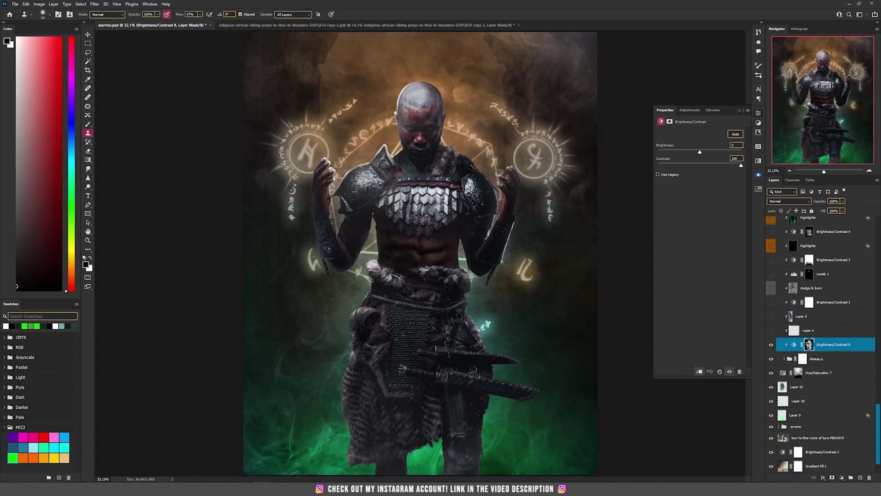
{"action": "key", "text": "x"}
{"action": "left_click", "coordinate": [861, 478]}
{"action": "right_click", "coordinate": [88, 133]}
{"action": "left_click", "coordinate": [113, 133]}
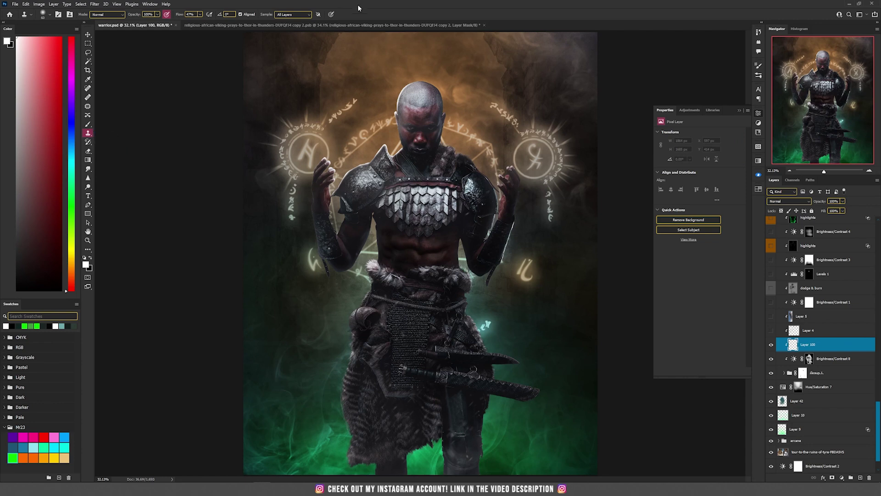
- Clone skin texture over the bright rim along the left edge of the warrior's bald head on the new layer
{"action": "scroll", "coordinate": [393, 94], "scroll_direction": "up", "scroll_amount": 9}
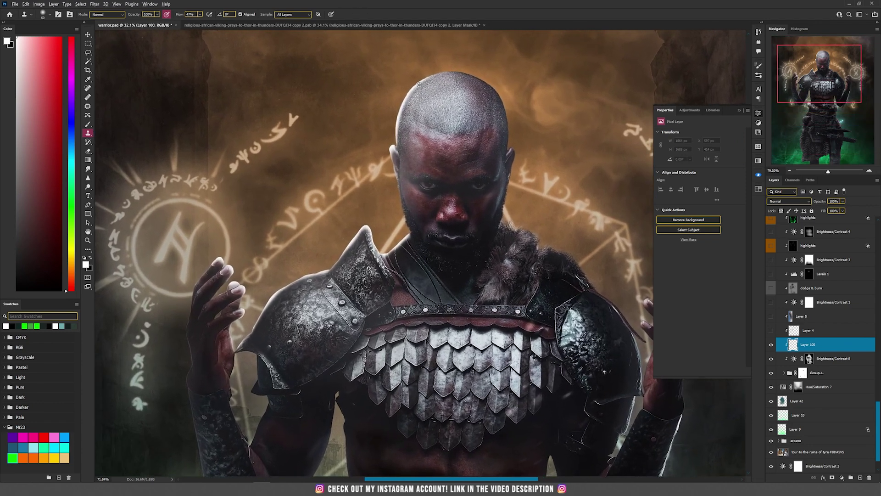
{"action": "scroll", "coordinate": [419, 85], "scroll_direction": "up", "scroll_amount": 3}
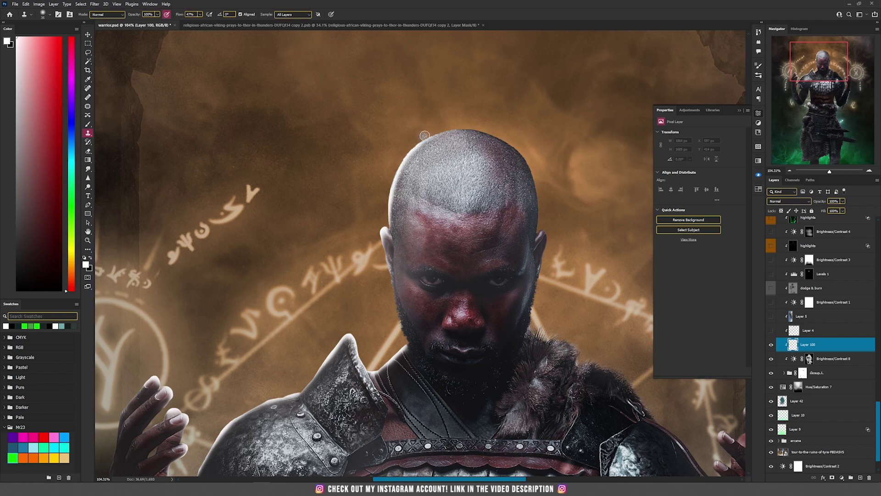
{"action": "left_click_drag", "start_coordinate": [413, 143], "coordinate": [400, 170]}
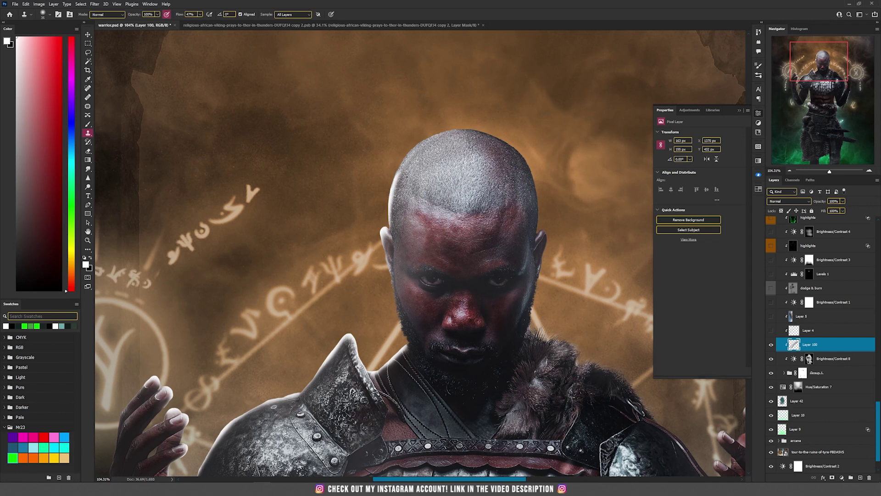
{"action": "mouse_move", "coordinate": [404, 181]}
{"action": "left_mouse_down"}
{"action": "mouse_move", "coordinate": [394, 192]}
{"action": "mouse_move", "coordinate": [396, 226]}
{"action": "mouse_move", "coordinate": [393, 171]}
{"action": "left_mouse_up"}
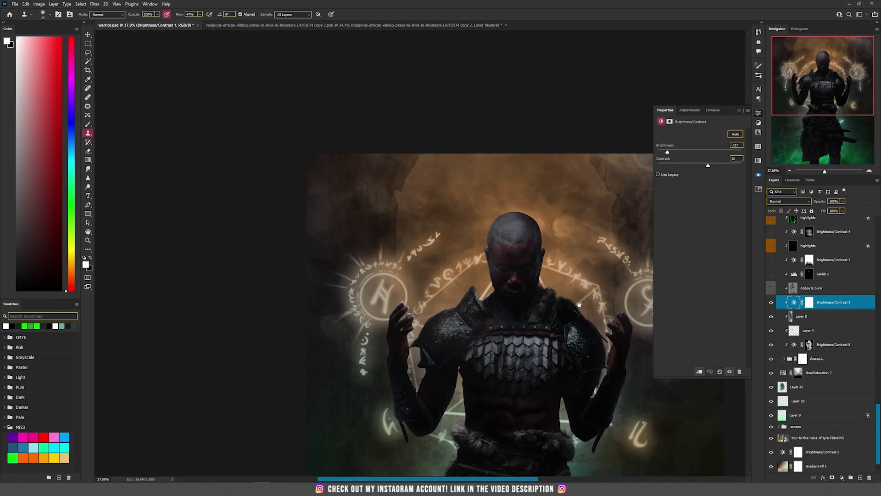
- Show the clipped Levels 1 adjustment above the dodge & burn layer and select it to view its settings
{"action": "left_click_drag", "start_coordinate": [580, 304], "coordinate": [434, 210]}
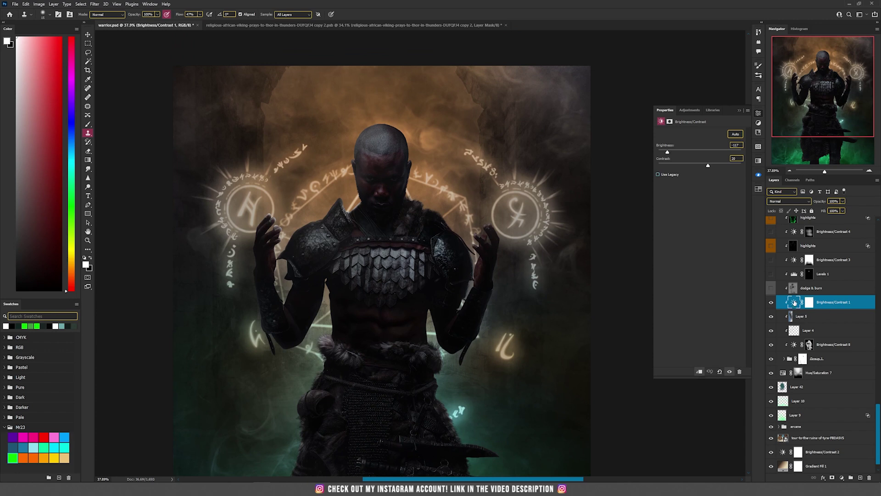
{"action": "left_click", "coordinate": [771, 274]}
{"action": "left_click", "coordinate": [794, 274]}
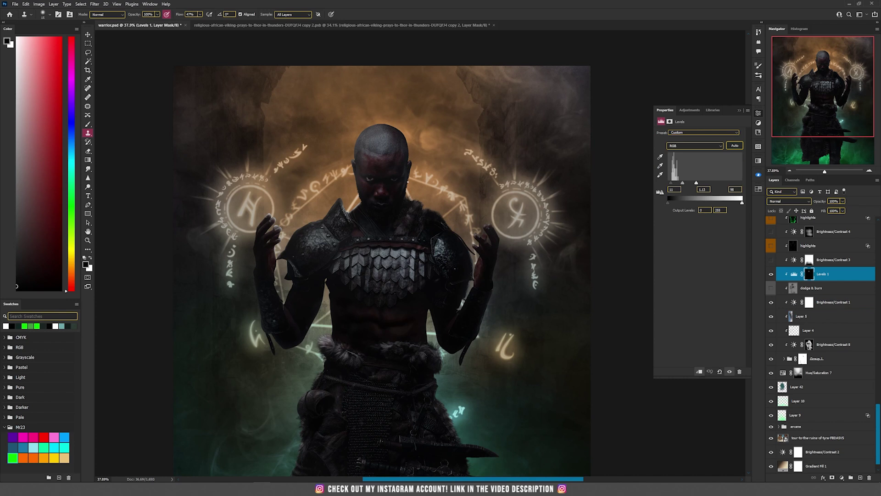
- Show the Brightness/Contrast 3 adjustment directly above Levels 1 and select its layer mask
{"action": "left_click", "coordinate": [771, 260]}
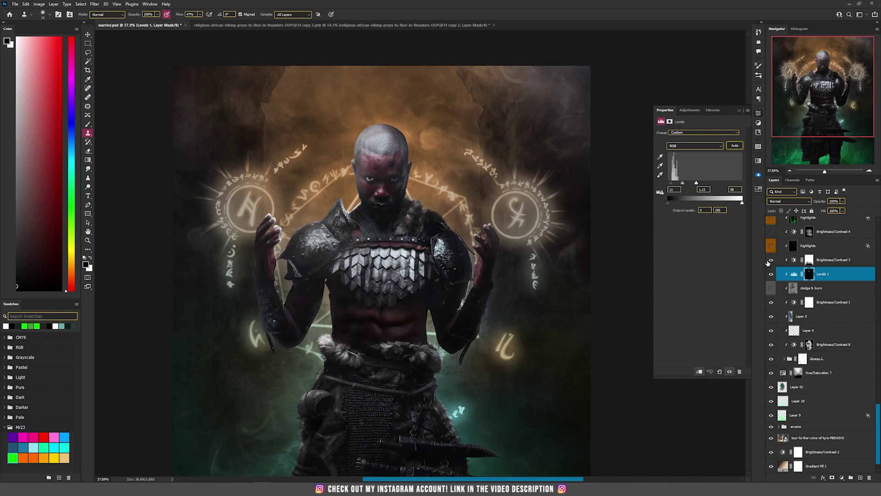
{"action": "left_click", "coordinate": [809, 260]}
{"action": "left_click_drag", "start_coordinate": [488, 274], "coordinate": [476, 304]}
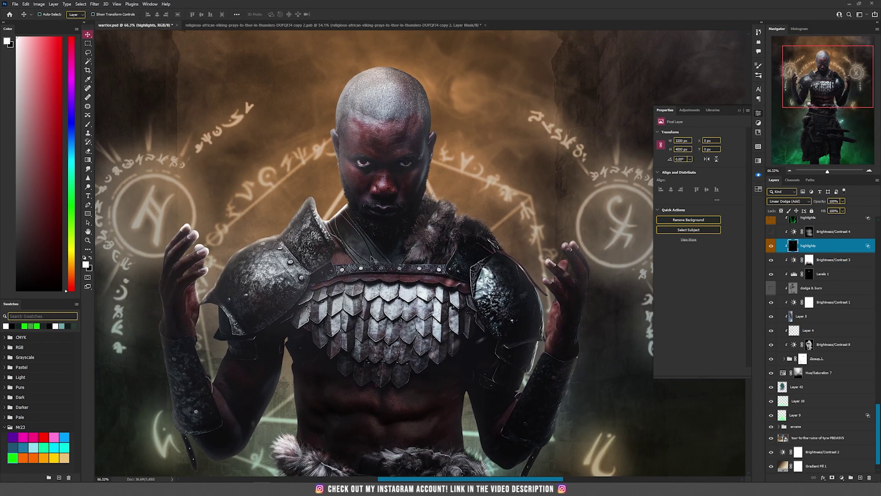
{"action": "left_click_drag", "start_coordinate": [372, 259], "coordinate": [359, 312]}
- Add a clipped layer above Brightness/Contrast 3 in Linear Dodge (Add) mode, filled with the neutral black colour
{"action": "left_click", "coordinate": [772, 246]}
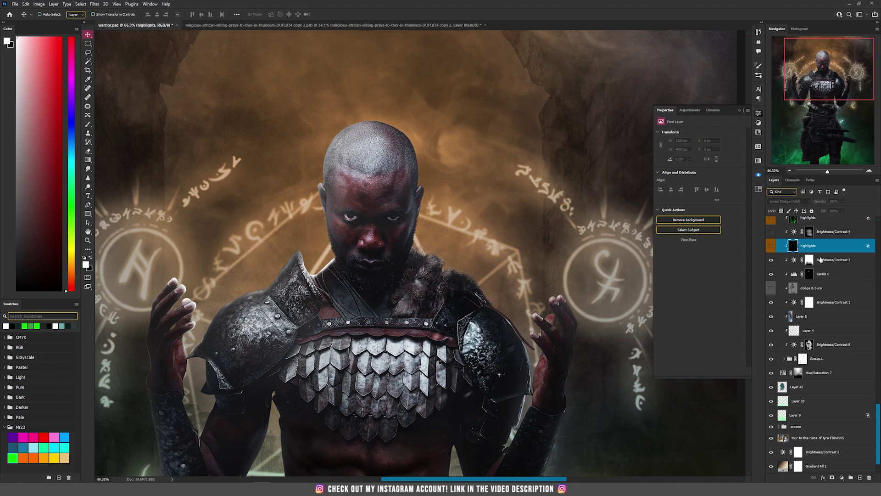
{"action": "left_click", "coordinate": [822, 260]}
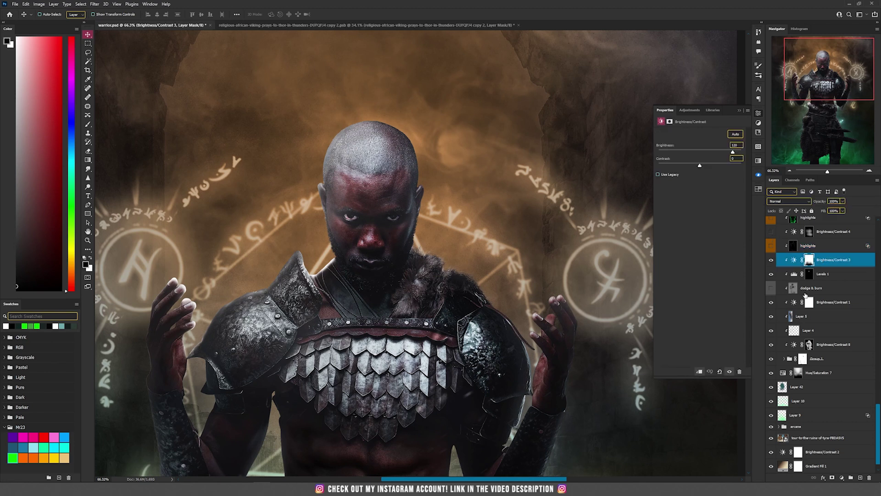
{"action": "left_click", "coordinate": [54, 4]}
{"action": "mouse_move", "coordinate": [59, 11]}
{"action": "left_click", "coordinate": [137, 11]}
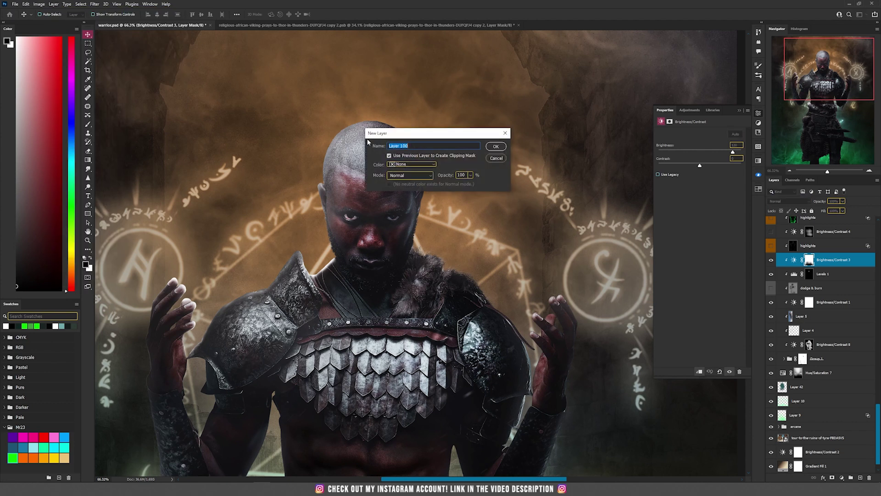
{"action": "left_click", "coordinate": [404, 175]}
{"action": "left_click", "coordinate": [415, 252]}
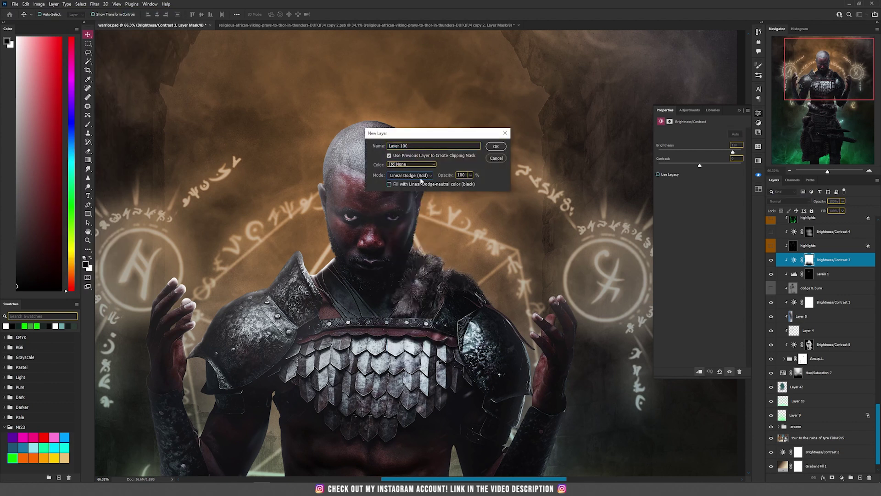
{"action": "left_click", "coordinate": [389, 184]}
{"action": "left_click", "coordinate": [496, 146]}
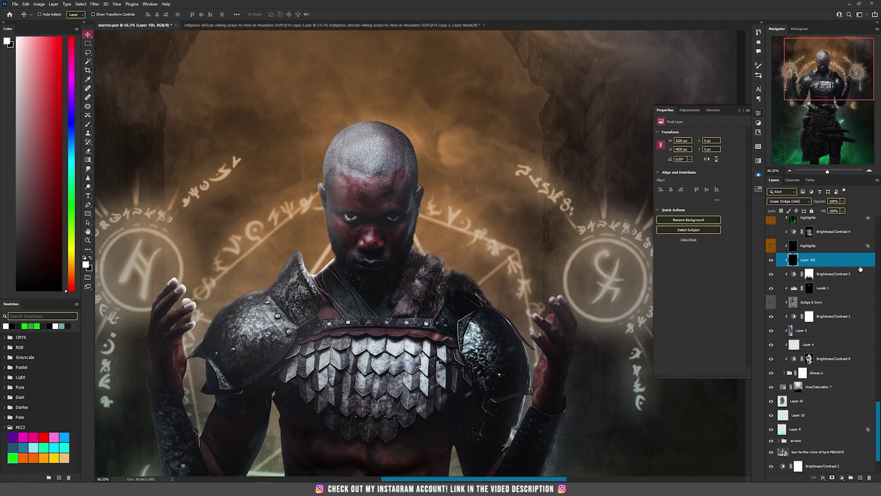
- Split the Underlying Layer's black Blend If slider on the new layer so its effect fades out in the shadows
{"action": "double_click", "coordinate": [861, 269]}
{"action": "left_click_drag", "start_coordinate": [607, 319], "coordinate": [638, 321]}
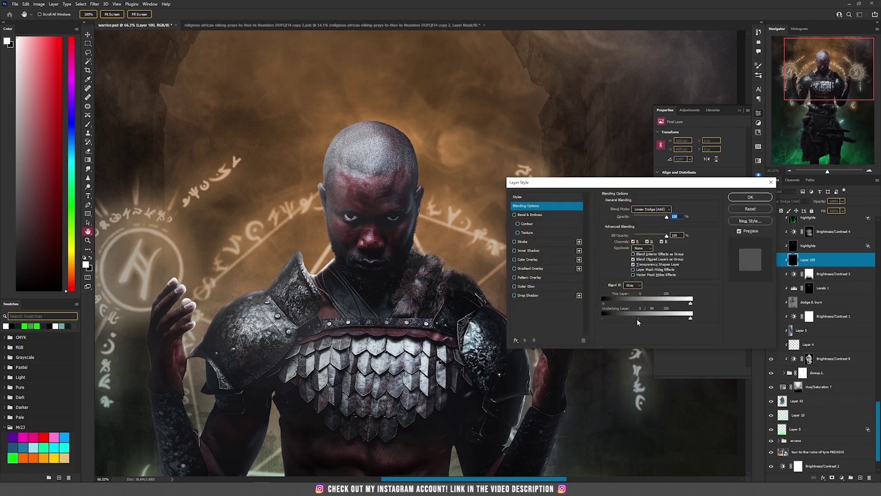
{"action": "left_click", "coordinate": [750, 197]}
- Sample the tan glow of the rune circle and brush highlights along the edge of the warrior's pointed shoulder armour
{"action": "key", "text": "b"}
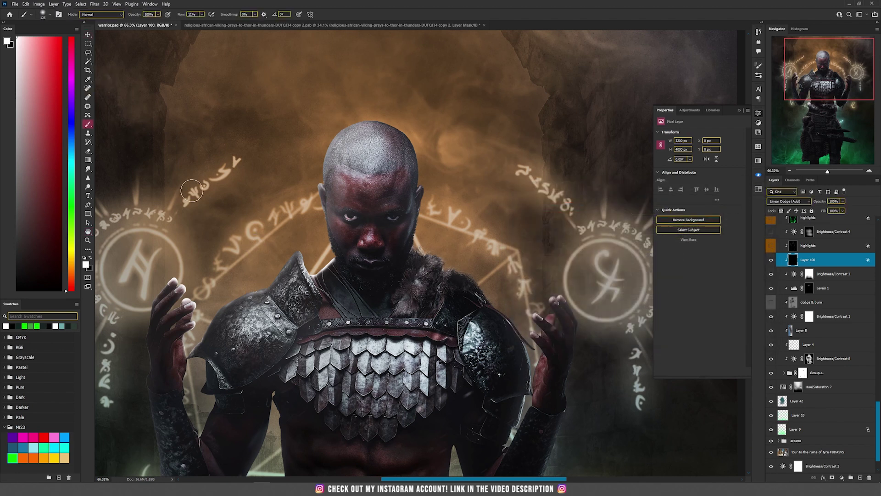
{"action": "left_click", "coordinate": [250, 225], "text": "alt"}
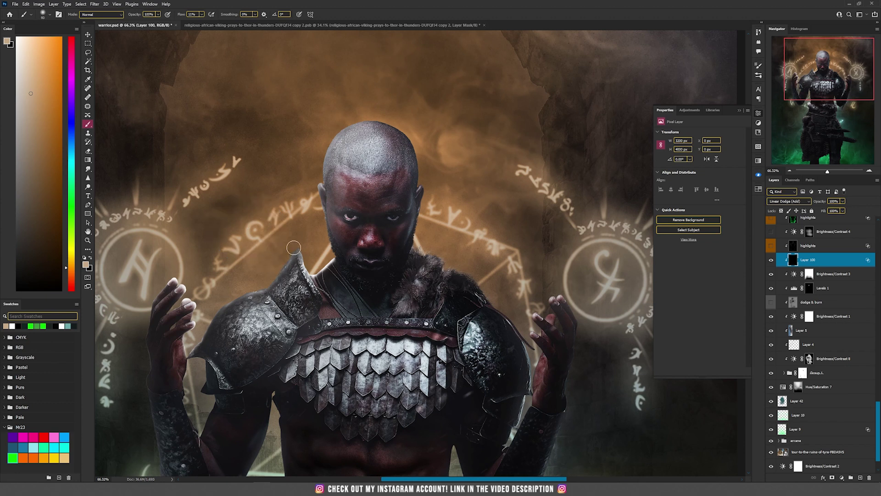
{"action": "mouse_move", "coordinate": [289, 254]}
{"action": "left_mouse_down"}
{"action": "mouse_move", "coordinate": [266, 287]}
{"action": "mouse_move", "coordinate": [215, 303]}
{"action": "mouse_move", "coordinate": [234, 294]}
{"action": "mouse_move", "coordinate": [194, 342]}
{"action": "left_mouse_up"}
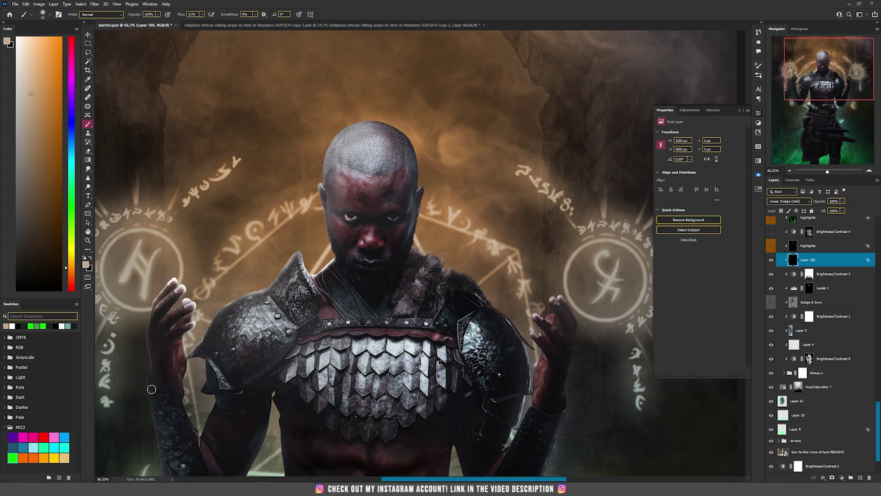
{"action": "scroll", "coordinate": [257, 280], "scroll_direction": "down", "scroll_amount": 5}
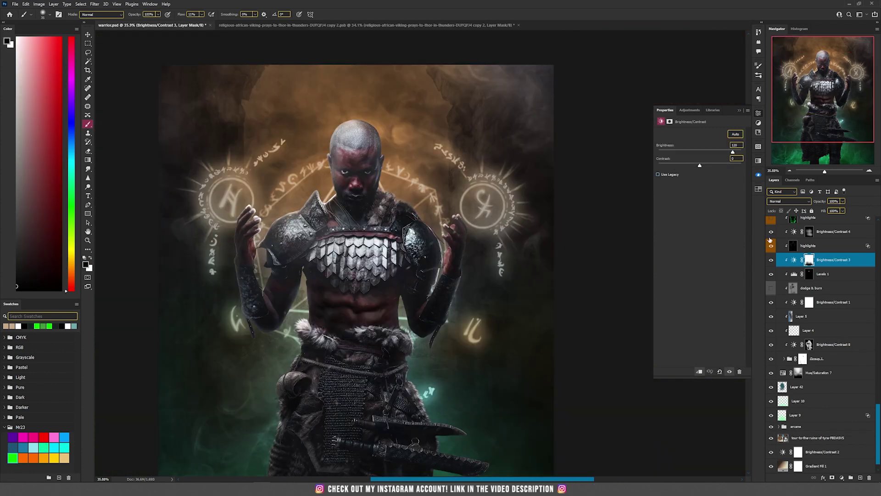
- Show the highlights layer and Brightness/Contrast 4 adjustment above Brightness/Contrast 3, and select Brightness/Contrast 4
{"action": "left_click", "coordinate": [772, 233]}
{"action": "left_click", "coordinate": [771, 232]}
{"action": "left_click", "coordinate": [801, 235]}
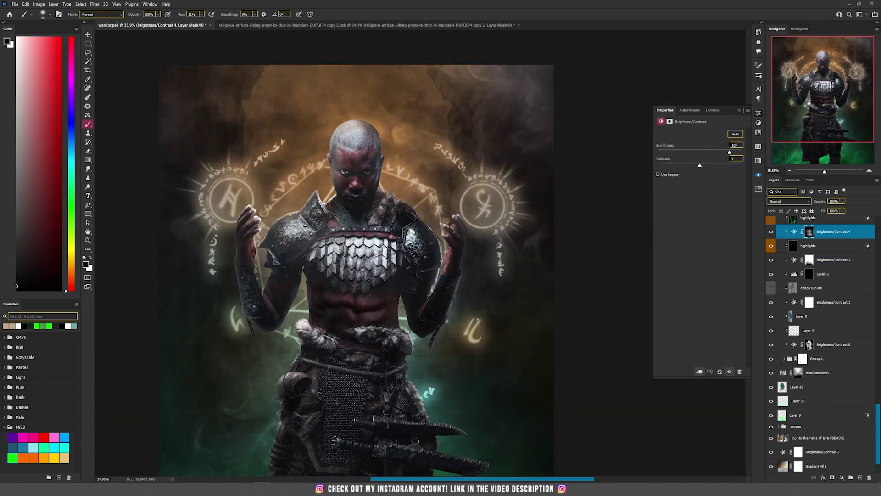
{"action": "scroll", "coordinate": [442, 222], "scroll_direction": "down", "scroll_amount": 2}
{"action": "scroll", "coordinate": [774, 246], "scroll_direction": "up", "scroll_amount": 1}
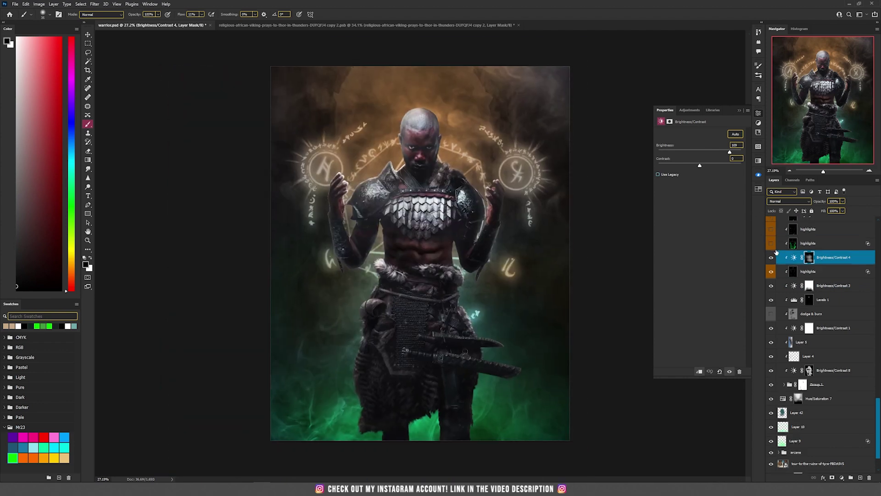
- Show the green highlights layer directly above Brightness/Contrast 4 and make it the active layer
{"action": "left_click", "coordinate": [773, 244]}
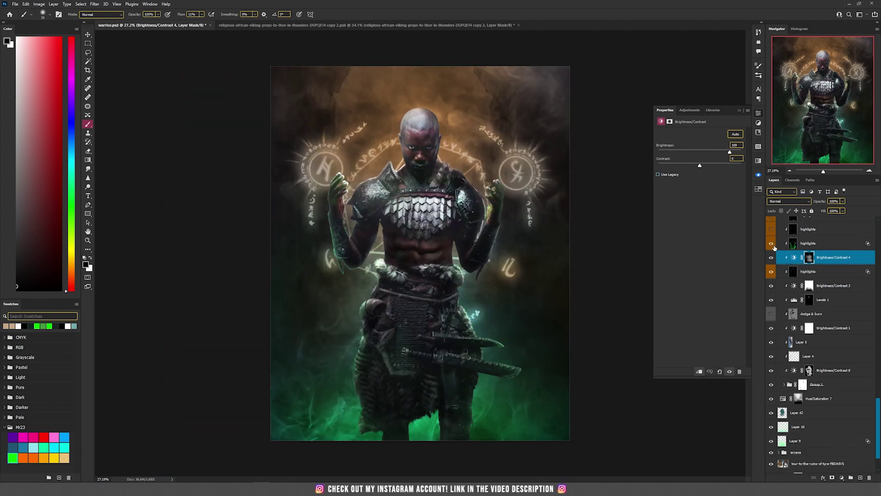
{"action": "left_click", "coordinate": [799, 244]}
{"action": "scroll", "coordinate": [550, 252], "scroll_direction": "up", "scroll_amount": 2}
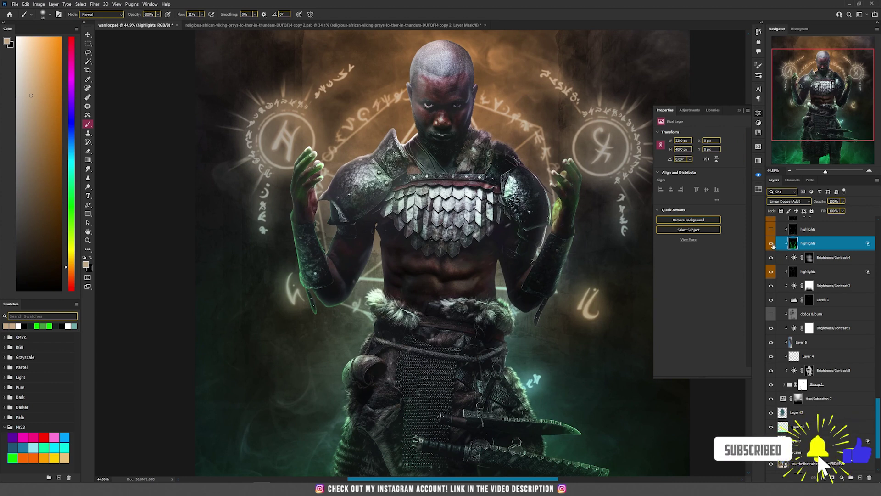
- Show the highlights layer directly above the green one and examine the lighting on the warrior's arms, armour and face
{"action": "left_click_drag", "start_coordinate": [498, 291], "coordinate": [473, 209]}
{"action": "left_click_drag", "start_coordinate": [474, 338], "coordinate": [429, 469]}
{"action": "scroll", "coordinate": [799, 294], "scroll_direction": "up", "scroll_amount": 2}
{"action": "left_click", "coordinate": [772, 325]}
{"action": "left_click", "coordinate": [771, 324]}
{"action": "left_click_drag", "start_coordinate": [422, 271], "coordinate": [422, 184]}
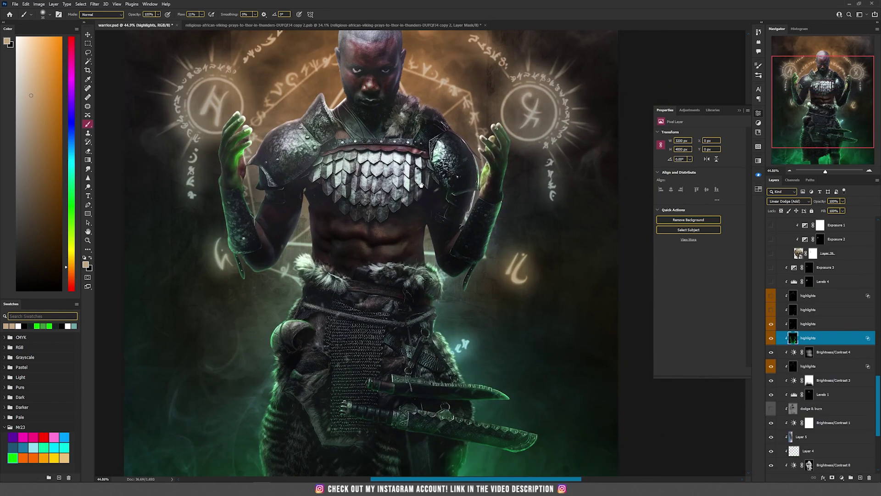
{"action": "left_click_drag", "start_coordinate": [418, 271], "coordinate": [424, 359]}
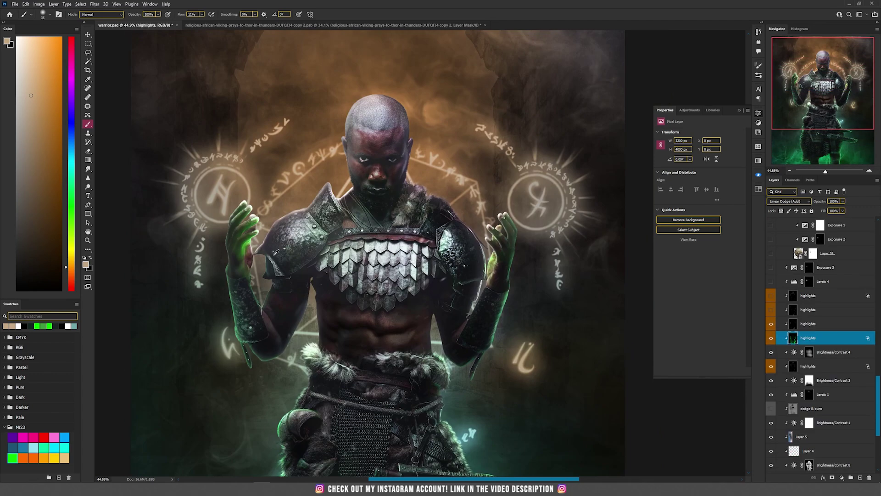
{"action": "scroll", "coordinate": [276, 253], "scroll_direction": "up", "scroll_amount": 3}
{"action": "key", "text": "v"}
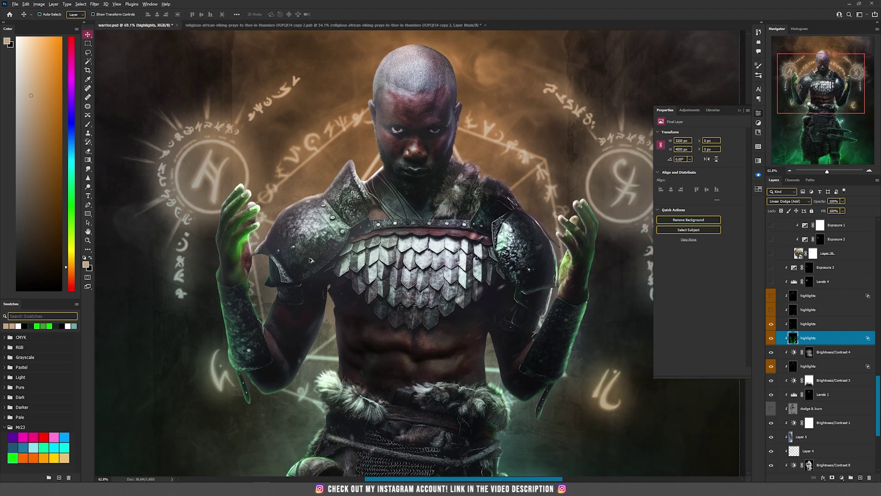
{"action": "left_click_drag", "start_coordinate": [368, 262], "coordinate": [322, 201]}
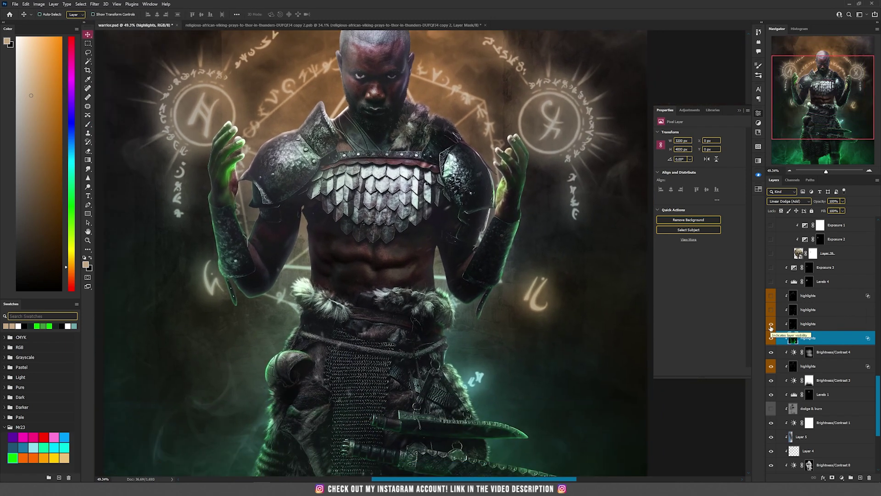
- Toggle the second highlights layer above Brightness/Contrast 4 off and on to compare, and make it active
{"action": "left_click", "coordinate": [770, 325]}
{"action": "left_click", "coordinate": [770, 326]}
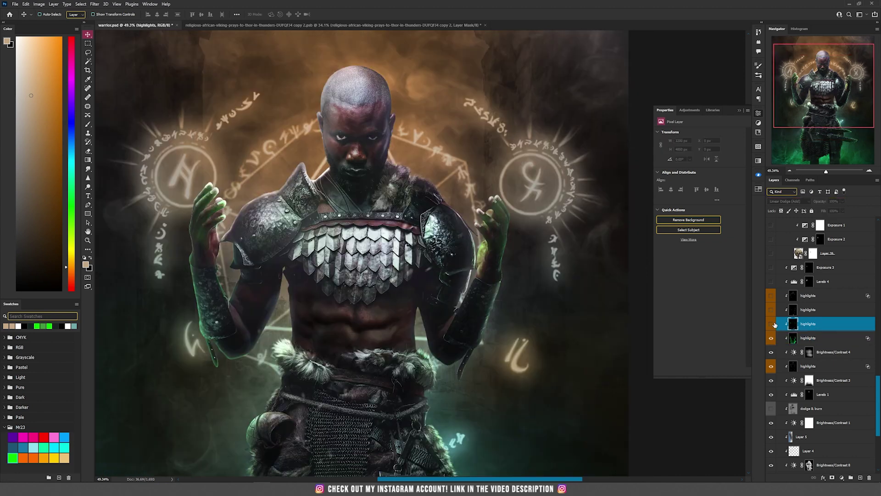
{"action": "left_click", "coordinate": [775, 324]}
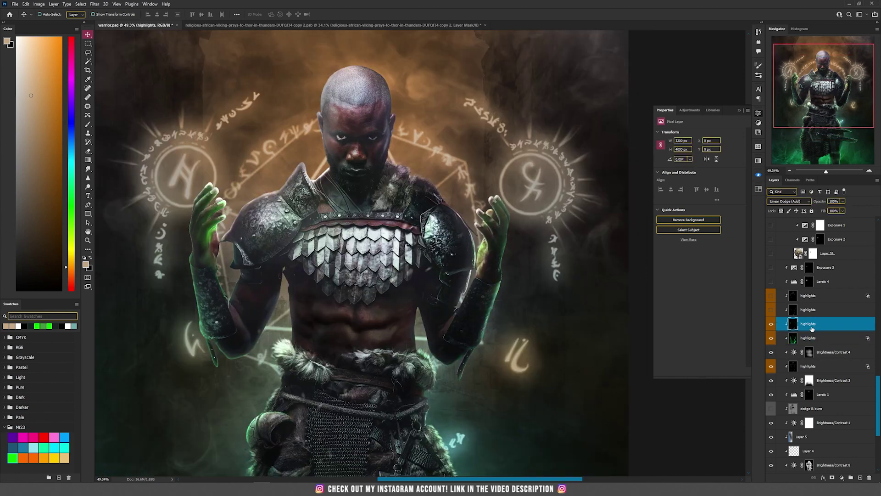
{"action": "left_click_drag", "start_coordinate": [409, 288], "coordinate": [452, 286]}
- Show the third highlights layer above Brightness/Contrast 4 and make it the active layer
{"action": "left_click", "coordinate": [771, 309]}
{"action": "left_click", "coordinate": [824, 315]}
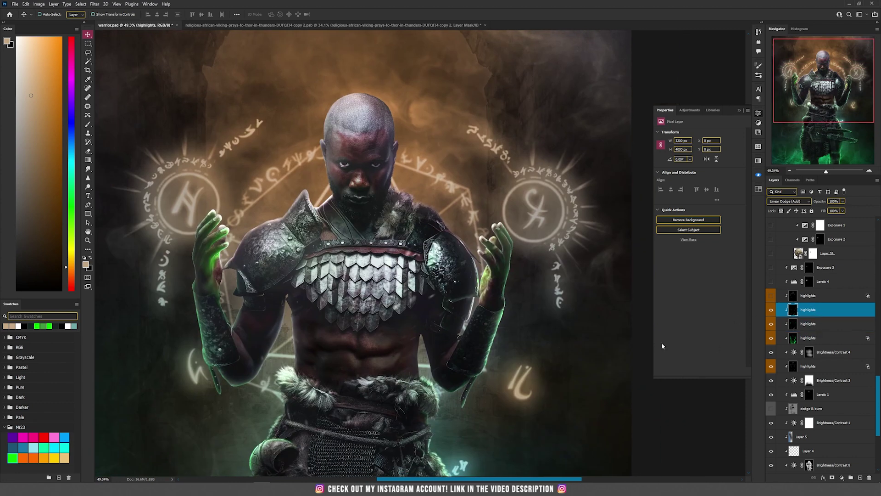
{"action": "left_click_drag", "start_coordinate": [531, 320], "coordinate": [532, 241]}
- Show and select the highlights layer directly below Levels 4, toggling its visibility to compare its effect on the warrior
{"action": "left_click", "coordinate": [773, 297]}
{"action": "left_click", "coordinate": [773, 299]}
{"action": "left_click", "coordinate": [771, 296]}
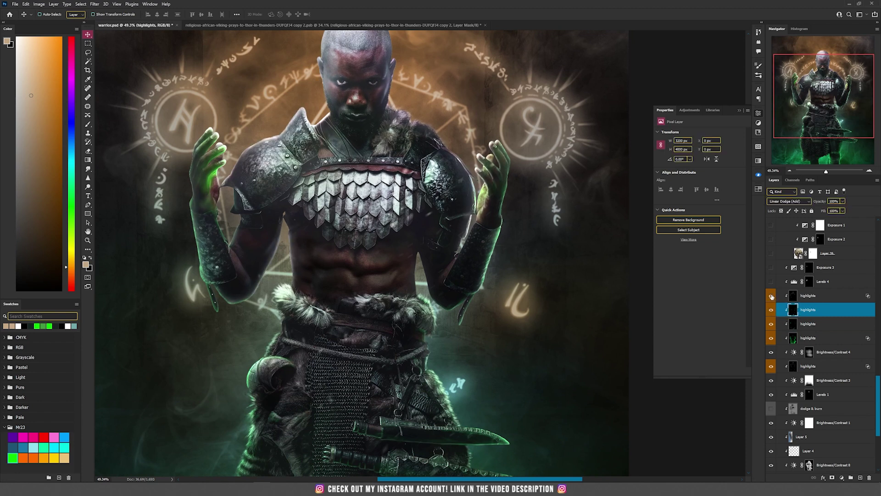
{"action": "left_click", "coordinate": [831, 300]}
{"action": "left_click_drag", "start_coordinate": [448, 152], "coordinate": [499, 239]}
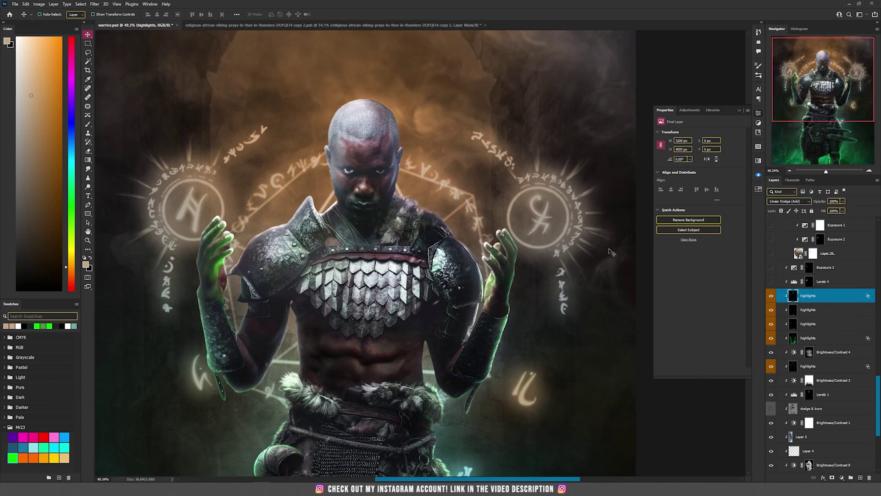
{"action": "left_click", "coordinate": [772, 297]}
{"action": "left_click", "coordinate": [772, 296]}
- Show the Levels 4 and Exposure 3 adjustments, view their settings, and toggle them to compare the hand's shading
{"action": "double_click", "coordinate": [820, 290]}
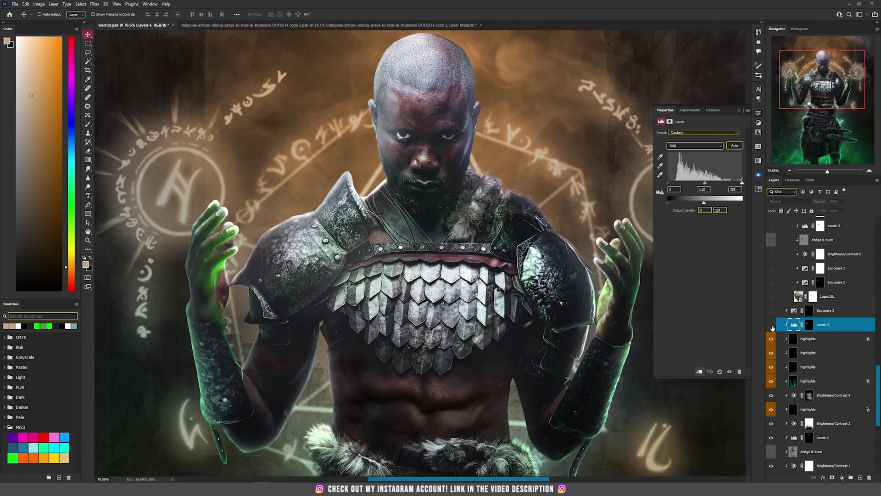
{"action": "left_click", "coordinate": [796, 311]}
{"action": "left_click", "coordinate": [772, 315]}
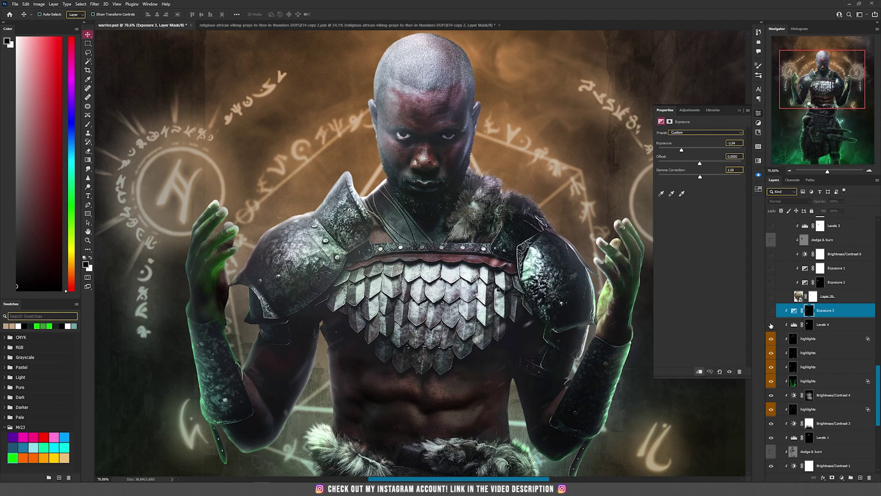
{"action": "left_click", "coordinate": [772, 325]}
- Show the skull layer with its source cutout mask enabled, and toggle its layer mask to compare the fingers over the skull
{"action": "left_click", "coordinate": [771, 296]}
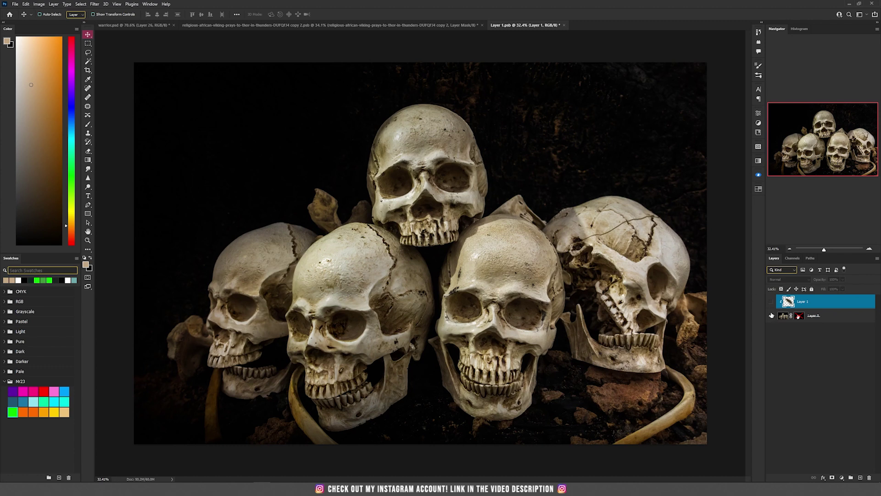
{"action": "left_click", "coordinate": [799, 316], "text": "shift"}
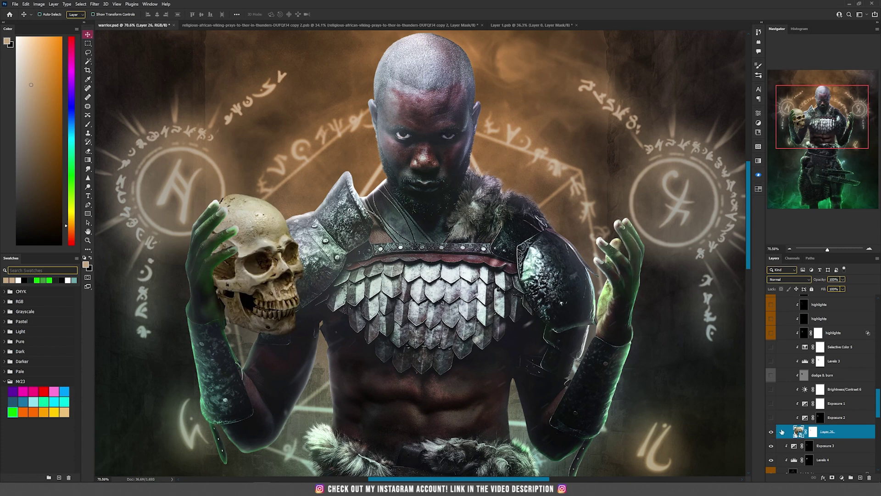
{"action": "left_click", "coordinate": [813, 432], "text": "shift"}
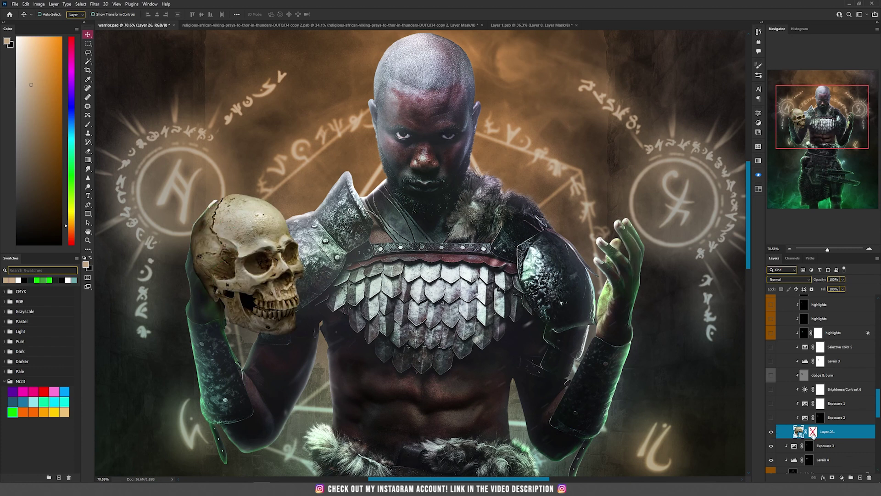
{"action": "left_click", "coordinate": [813, 433], "text": "shift"}
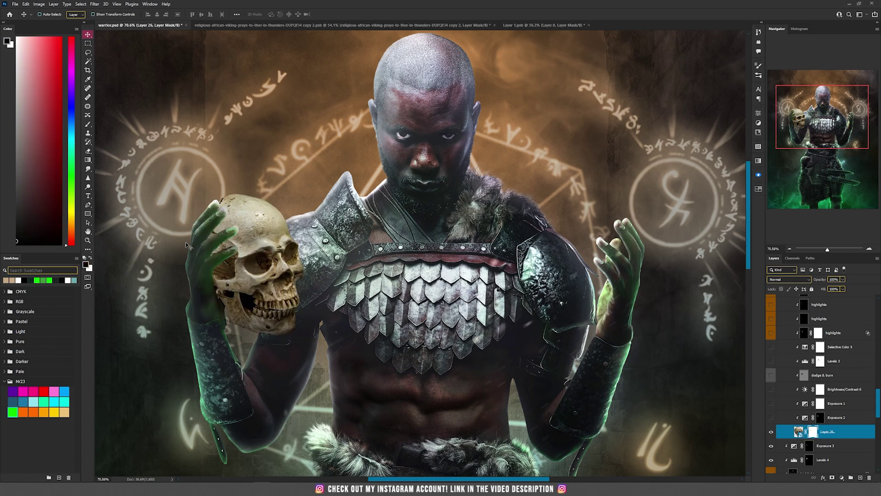
- Hide the Levels 4 and Exposure 3 adjustments to view the hand holding the skull without their shading
{"action": "scroll", "coordinate": [188, 246], "scroll_direction": "up", "scroll_amount": 3}
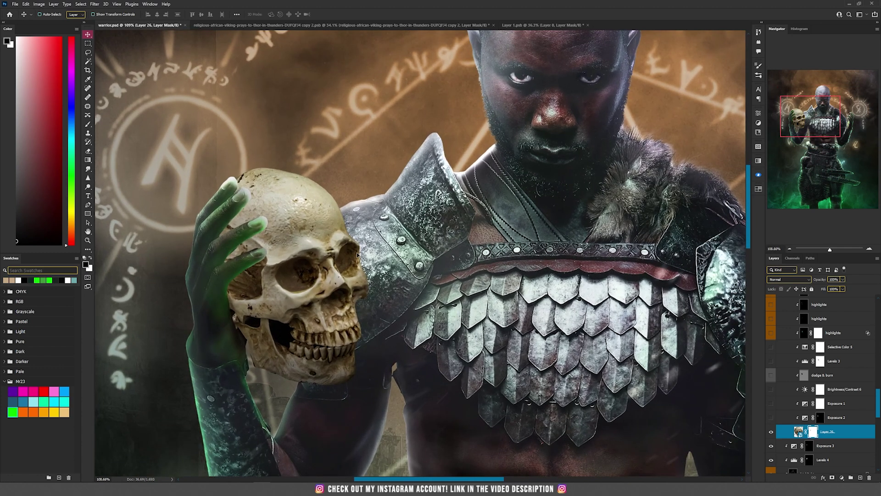
{"action": "scroll", "coordinate": [772, 400], "scroll_direction": "down", "scroll_amount": 3}
{"action": "left_click_drag", "start_coordinate": [771, 407], "coordinate": [772, 394]}
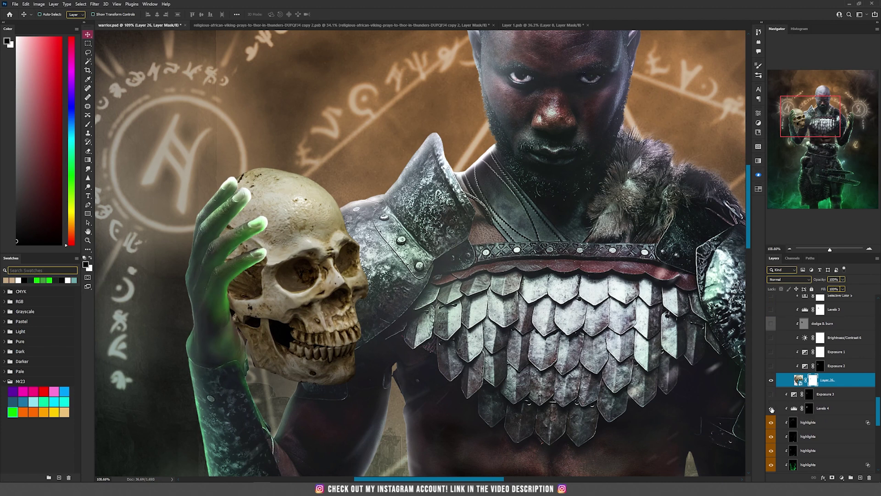
- Show the Levels 4 and Exposure 3 adjustments below the skull layer and view their settings
{"action": "left_click", "coordinate": [772, 409]}
{"action": "left_click", "coordinate": [827, 407]}
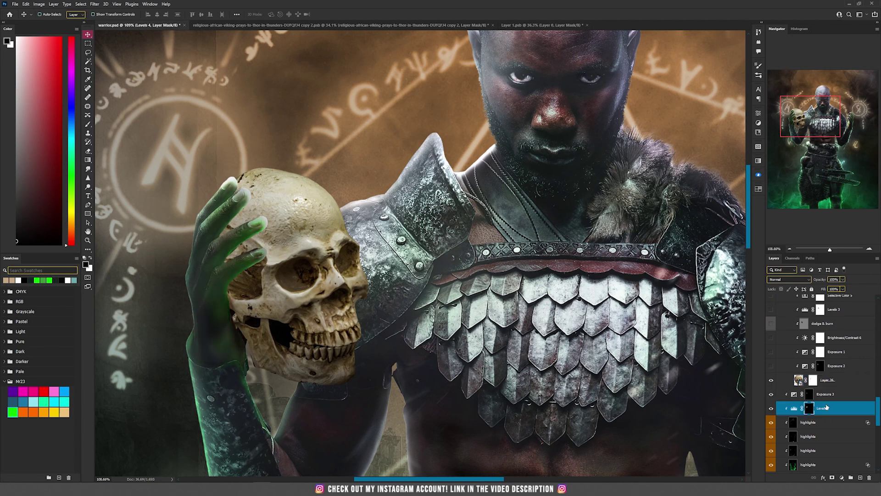
{"action": "double_click", "coordinate": [796, 409]}
{"action": "left_click", "coordinate": [795, 396]}
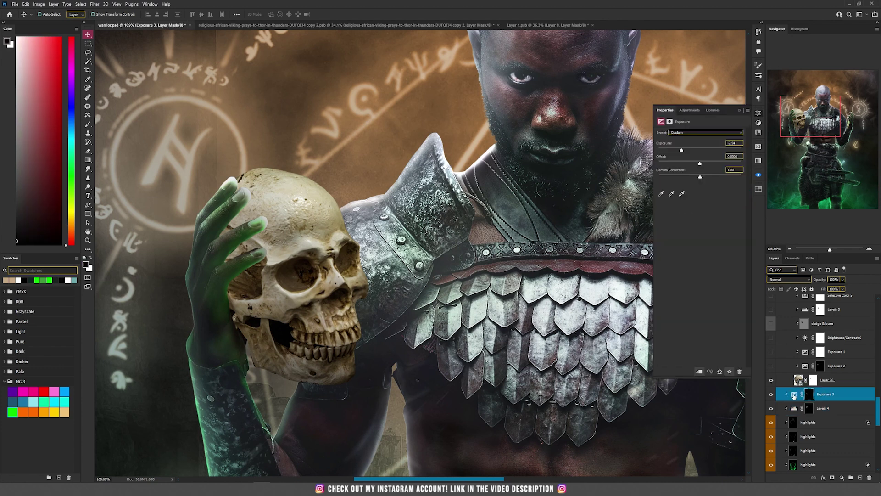
- Show the Exposure 2 adjustment above the skull layer and toggle its visibility to compare the shading near the fingers
{"action": "left_click", "coordinate": [772, 367]}
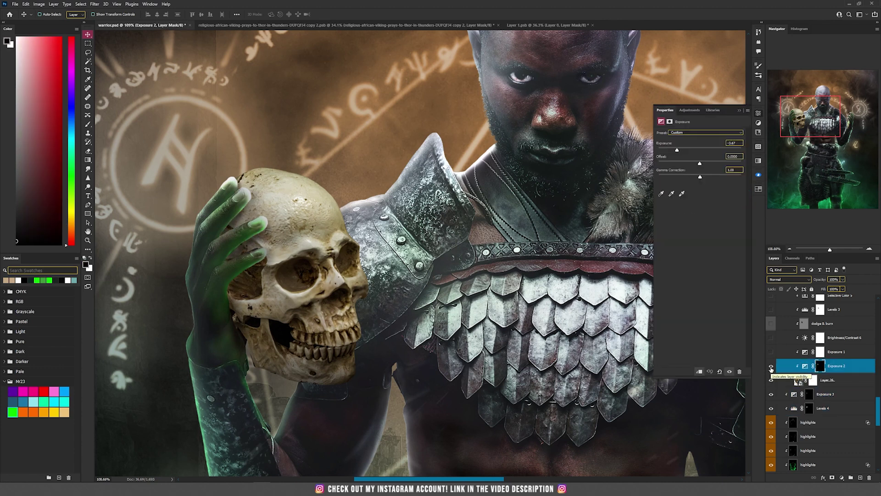
{"action": "left_click", "coordinate": [771, 366]}
{"action": "left_click", "coordinate": [771, 366]}
{"action": "scroll", "coordinate": [246, 253], "scroll_direction": "up", "scroll_amount": 2}
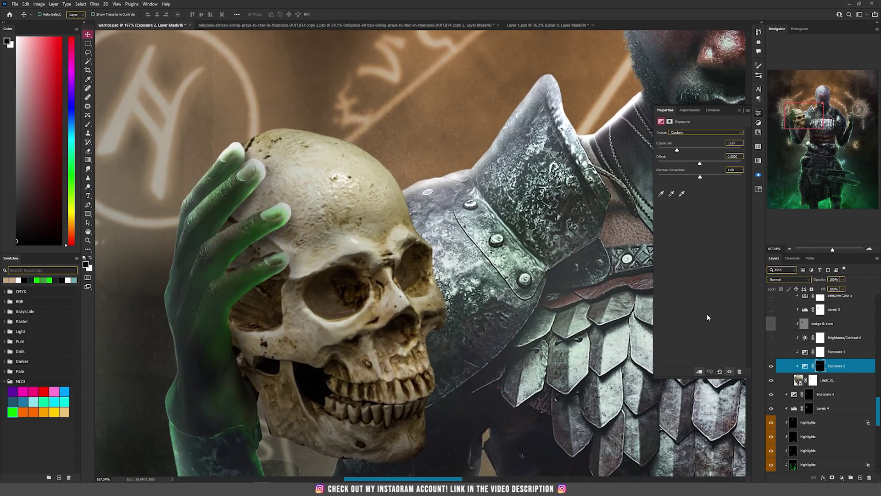
- Show the Exposure 1 and Brightness/Contrast 6 adjustments clipped to the skull and view their settings
{"action": "left_click", "coordinate": [772, 352]}
{"action": "left_click", "coordinate": [783, 352]}
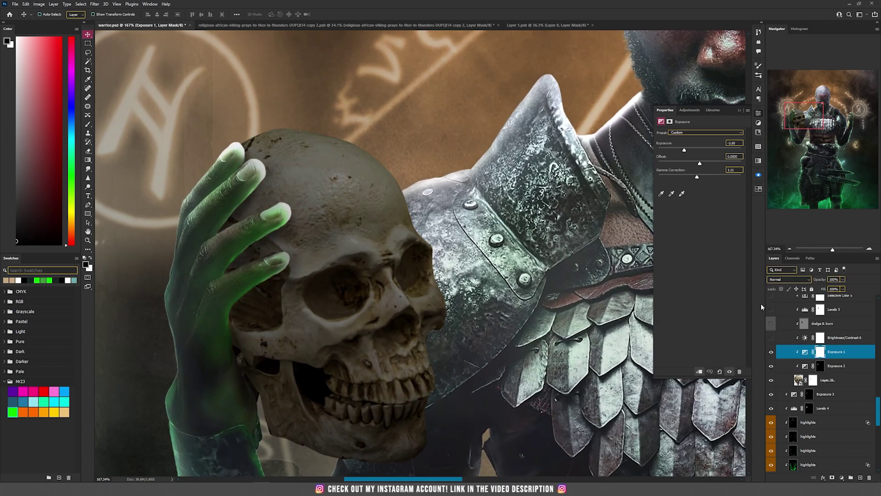
{"action": "left_click", "coordinate": [771, 337]}
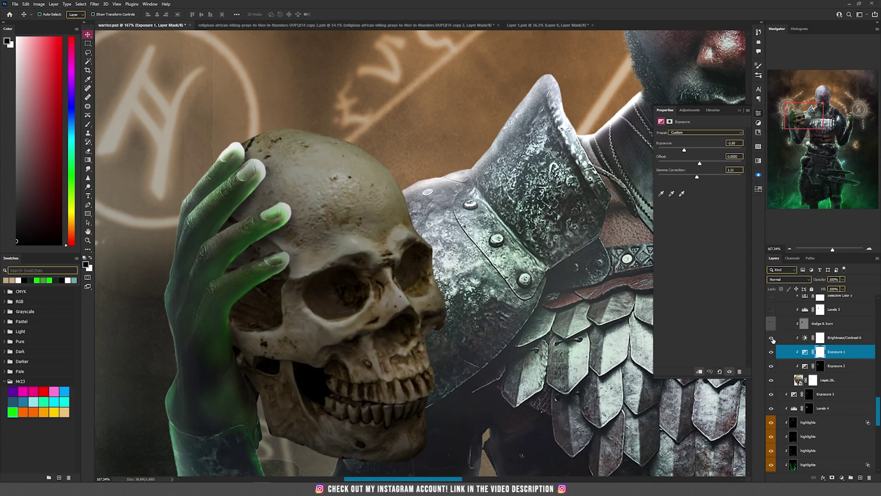
{"action": "left_click", "coordinate": [804, 340]}
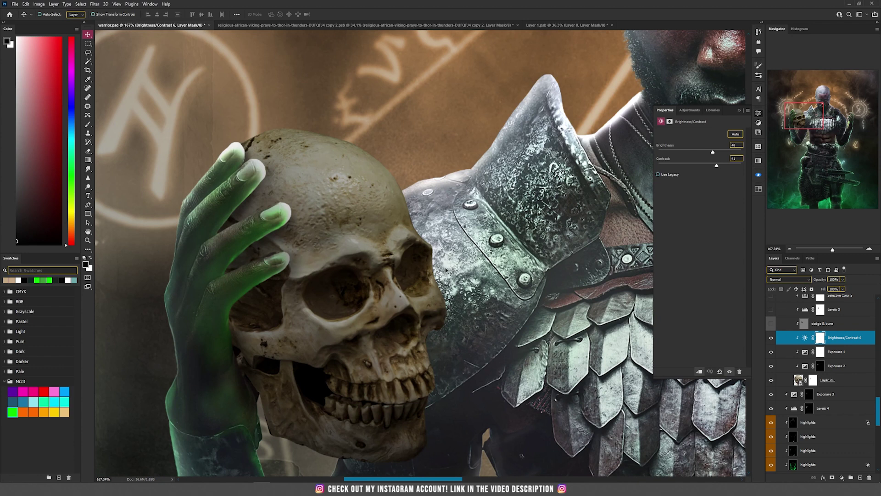
- Show the skull's dodge & burn, Levels 3 and Selective Color 5 layers, selecting each to view its settings
{"action": "left_click", "coordinate": [771, 324]}
{"action": "left_click", "coordinate": [804, 324]}
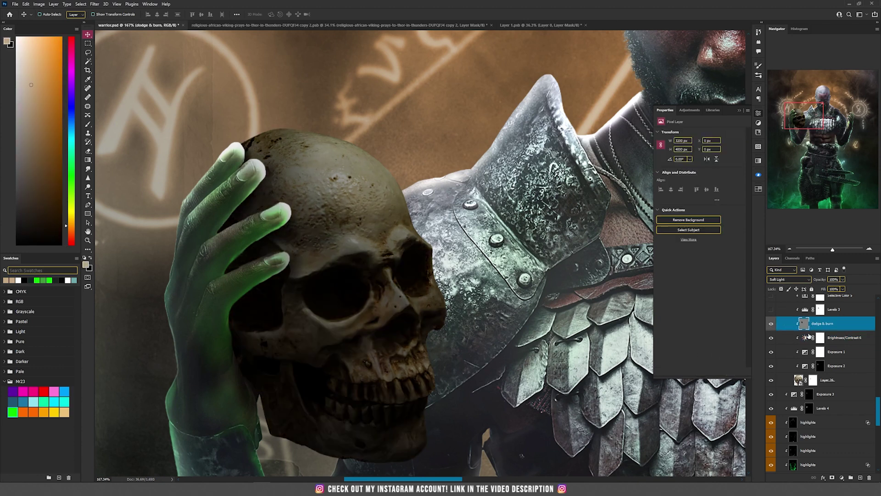
{"action": "scroll", "coordinate": [808, 336], "scroll_direction": "up", "scroll_amount": 2}
{"action": "left_click", "coordinate": [772, 335]}
{"action": "left_click", "coordinate": [806, 335]}
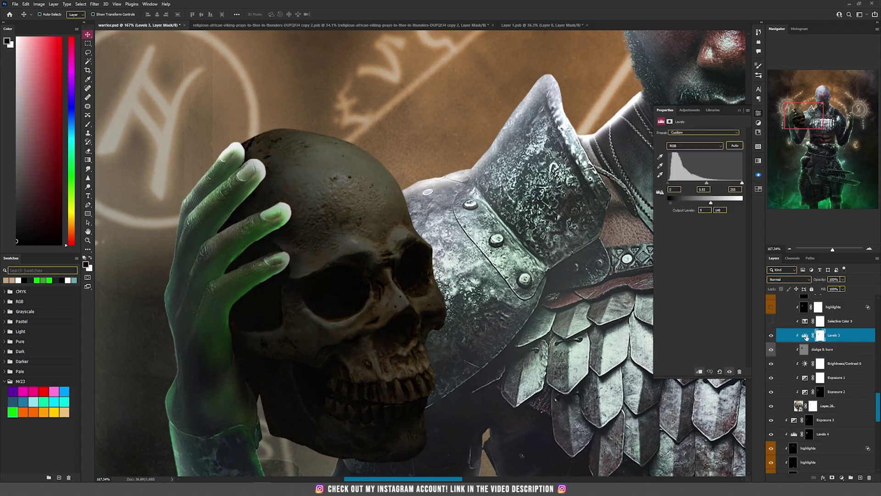
{"action": "left_click", "coordinate": [772, 321]}
{"action": "left_click", "coordinate": [805, 322]}
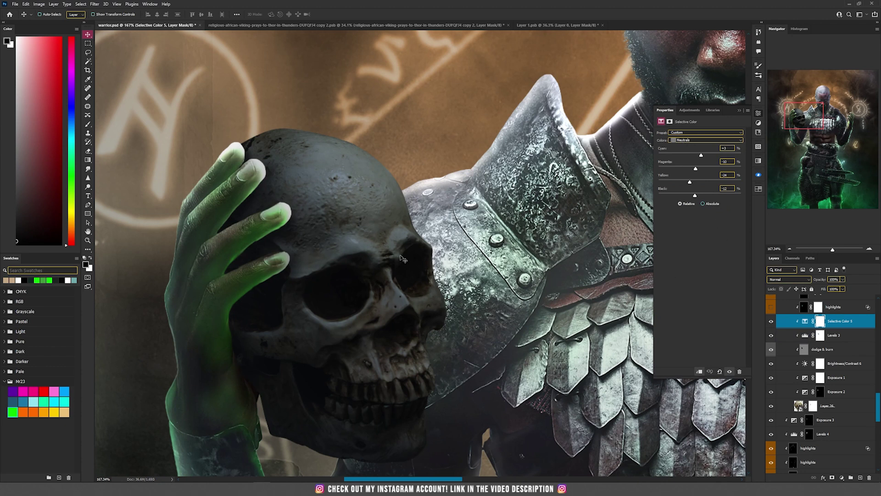
- Show the masked highlights layer above Selective Color 5 and view its Layer Style blending options
{"action": "scroll", "coordinate": [402, 271], "scroll_direction": "down", "scroll_amount": 3}
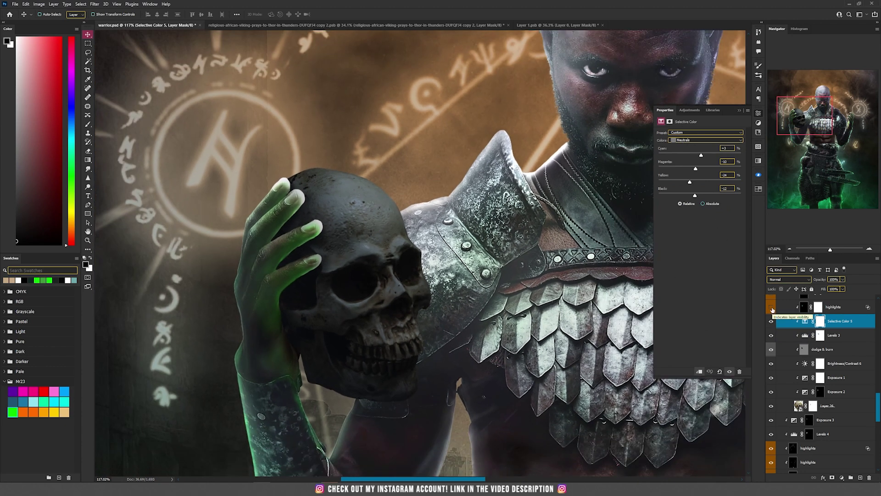
{"action": "left_click", "coordinate": [772, 308]}
{"action": "left_click", "coordinate": [789, 306]}
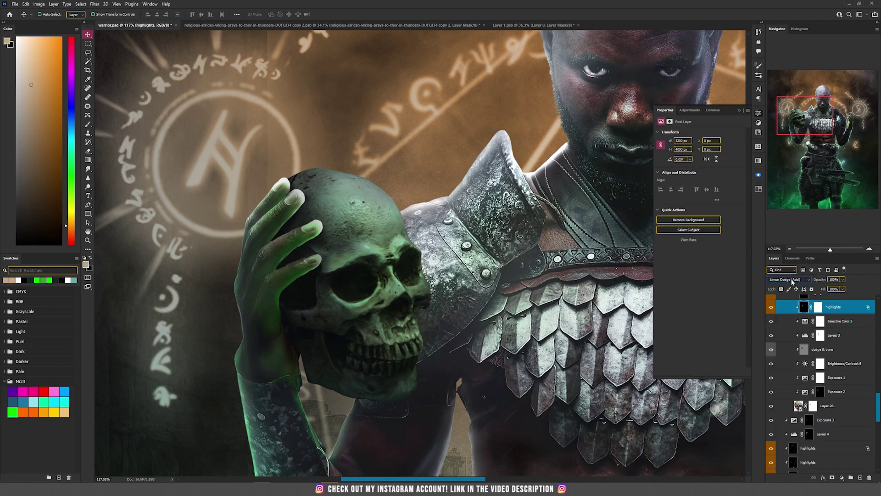
{"action": "double_click", "coordinate": [843, 310]}
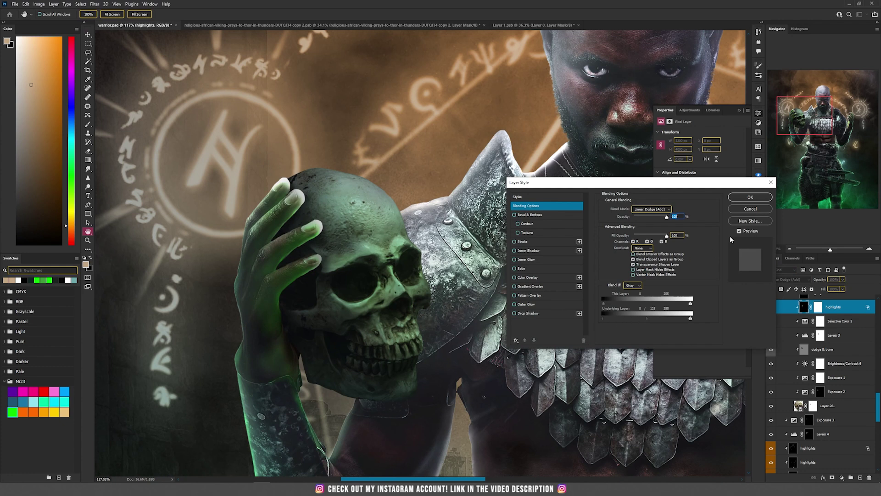
{"action": "key", "text": "Return"}
{"action": "key", "text": "v"}
{"action": "scroll", "coordinate": [374, 254], "scroll_direction": "up", "scroll_amount": 2}
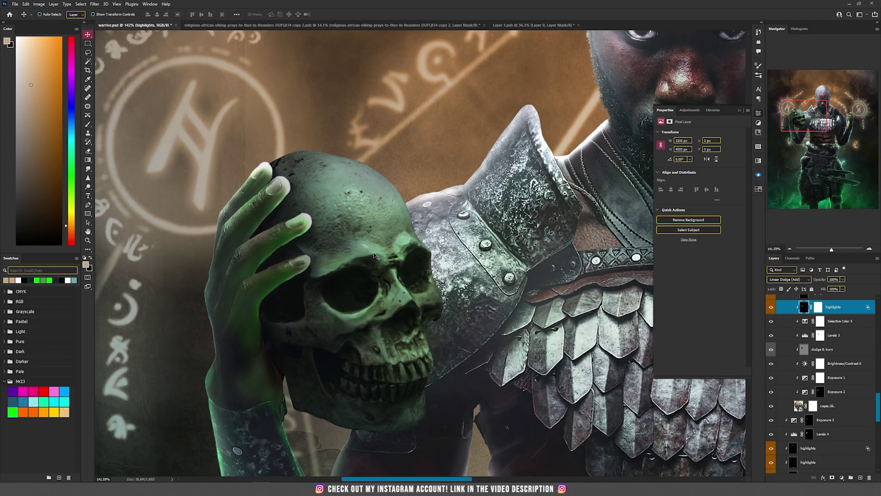
- Show the three unmasked highlights layers above the masked one to build up the skull's lighting, and select the uppermost
{"action": "scroll", "coordinate": [776, 321], "scroll_direction": "up", "scroll_amount": 2}
{"action": "left_click", "coordinate": [771, 318]}
{"action": "left_click", "coordinate": [808, 321]}
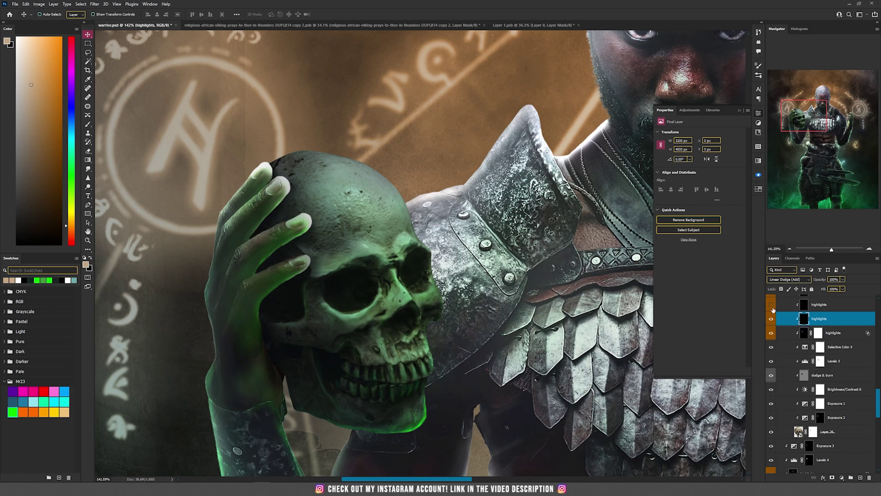
{"action": "key", "text": "ctrl+j"}
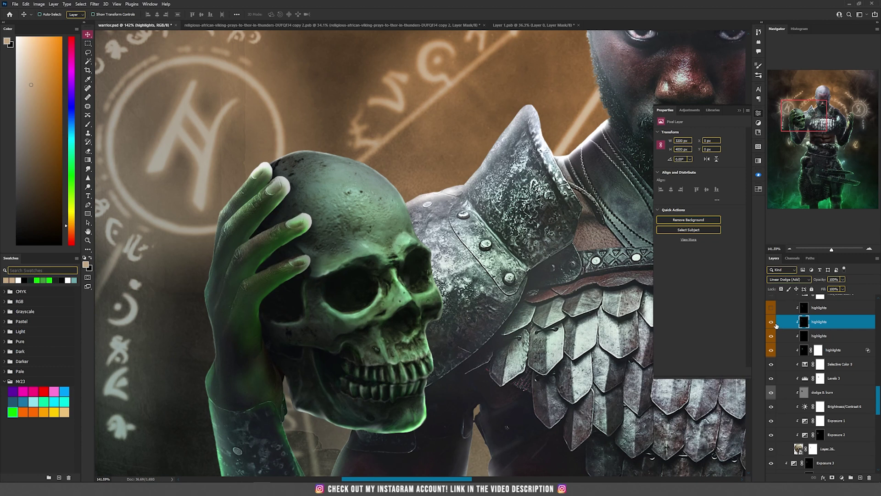
{"action": "scroll", "coordinate": [776, 325], "scroll_direction": "up", "scroll_amount": 2}
{"action": "left_click", "coordinate": [772, 342]}
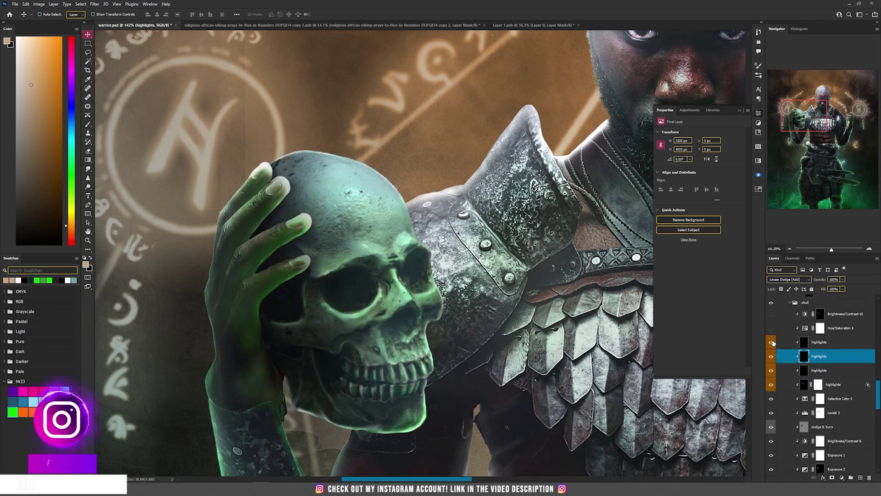
{"action": "left_click", "coordinate": [818, 346]}
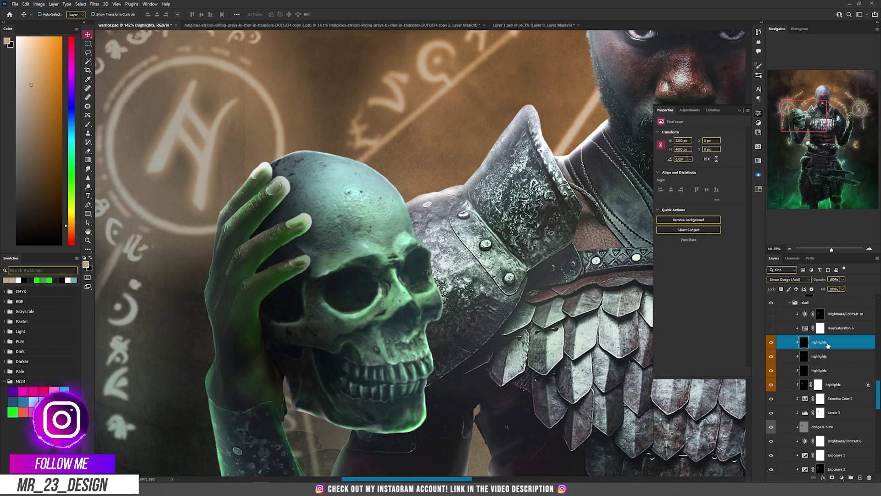
- Show the Hue/Saturation 6 and Brightness/Contrast 10 adjustments, view their settings, and toggle Brightness/Contrast 10 to compare the skull's shadows
{"action": "left_click", "coordinate": [771, 328]}
{"action": "left_click", "coordinate": [805, 328]}
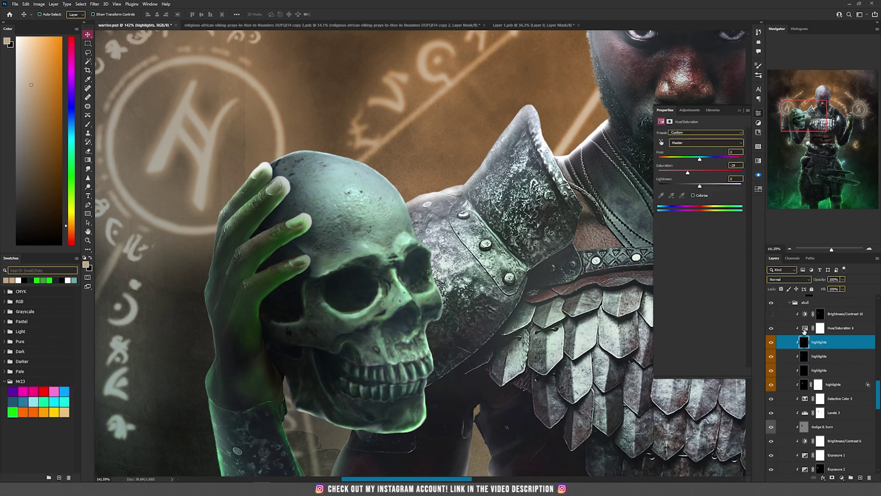
{"action": "left_click", "coordinate": [804, 329]}
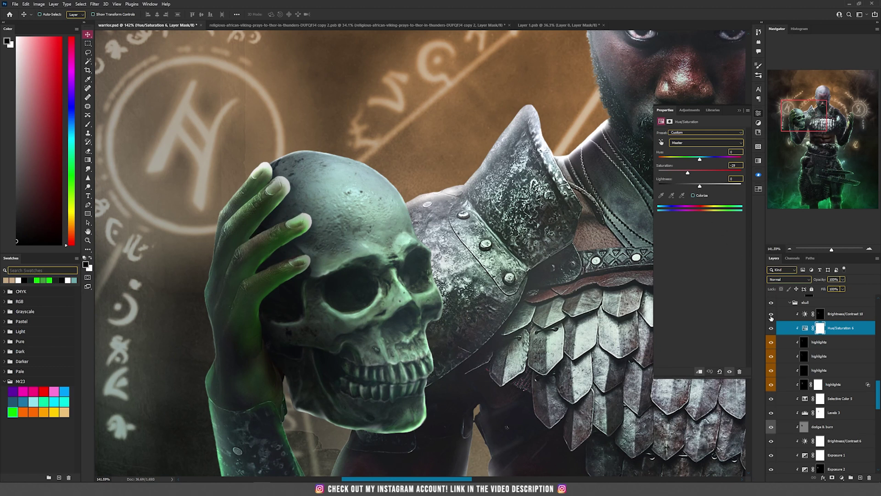
{"action": "left_click", "coordinate": [772, 315]}
{"action": "left_click", "coordinate": [839, 317]}
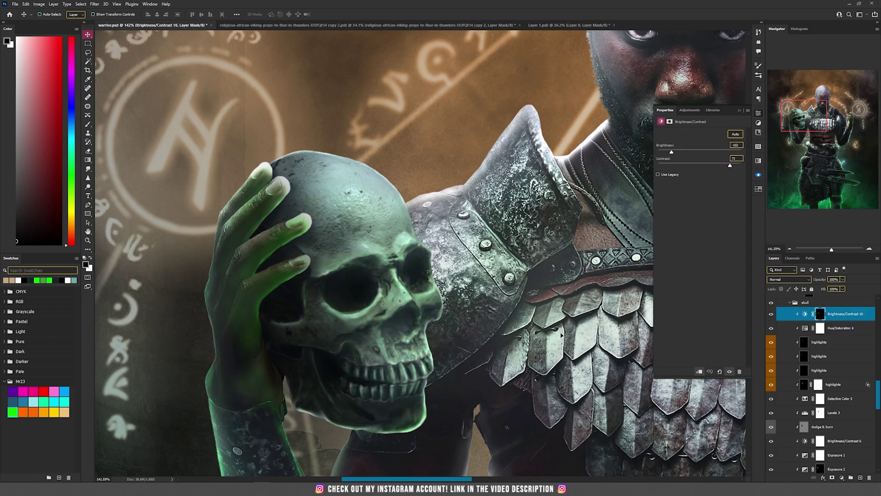
{"action": "left_click", "coordinate": [772, 315]}
{"action": "left_click", "coordinate": [771, 315]}
- Show Brightness/Contrast 11 above the inner skull group, view its settings, and collapse the warrior group
{"action": "scroll", "coordinate": [813, 322], "scroll_direction": "up", "scroll_amount": 2}
{"action": "left_click", "coordinate": [794, 327]}
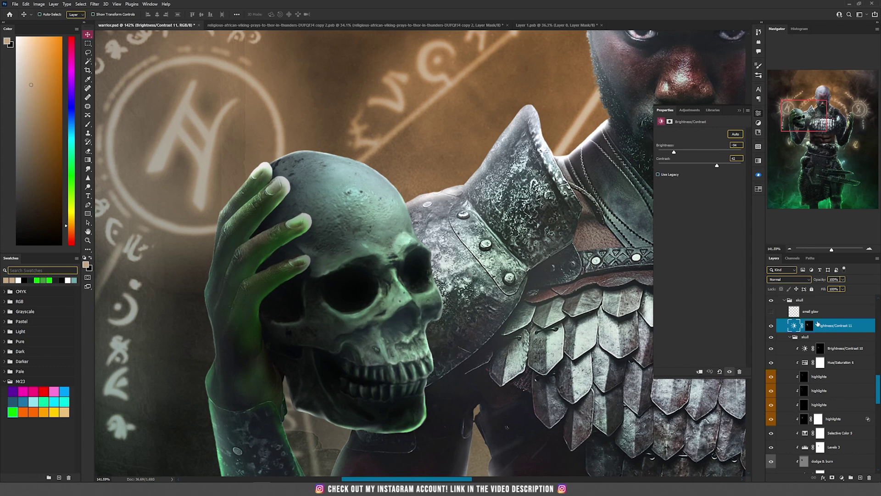
{"action": "scroll", "coordinate": [818, 324], "scroll_direction": "up", "scroll_amount": 1}
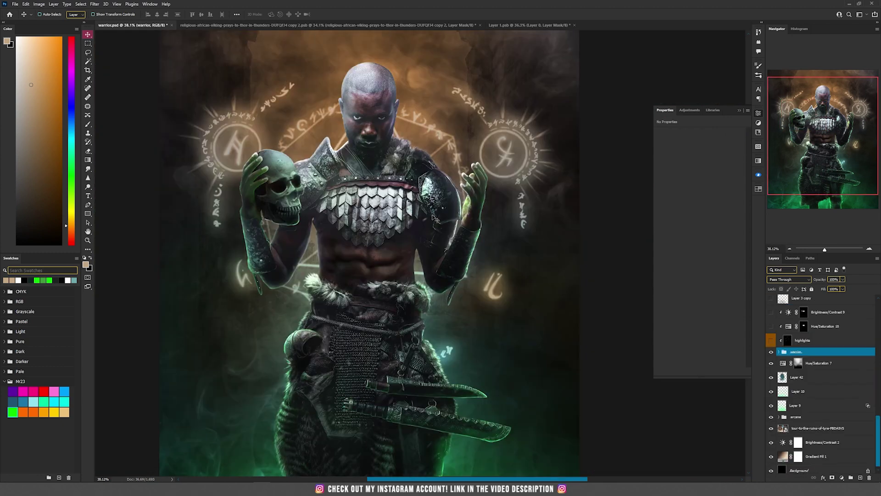
{"action": "left_click_drag", "start_coordinate": [434, 205], "coordinate": [429, 243]}
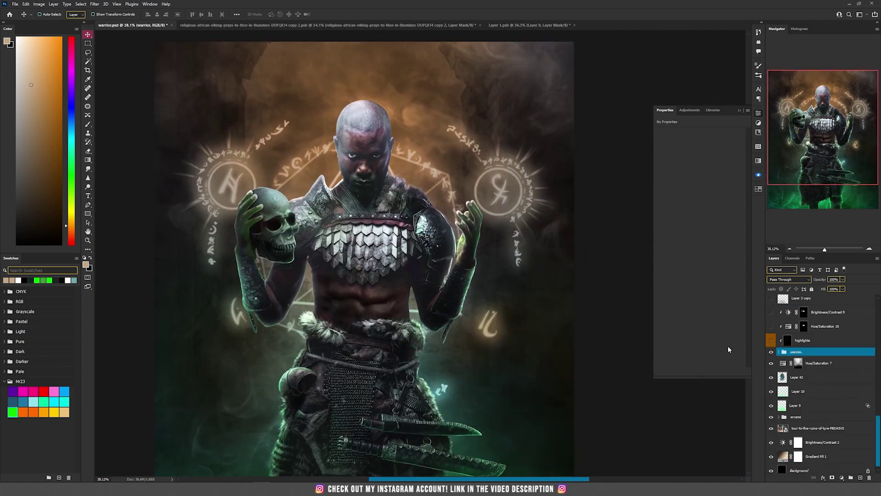
- Show the highlights layer and Hue/Saturation 10 adjustment above the warrior group, and view their settings
{"action": "left_click", "coordinate": [785, 340]}
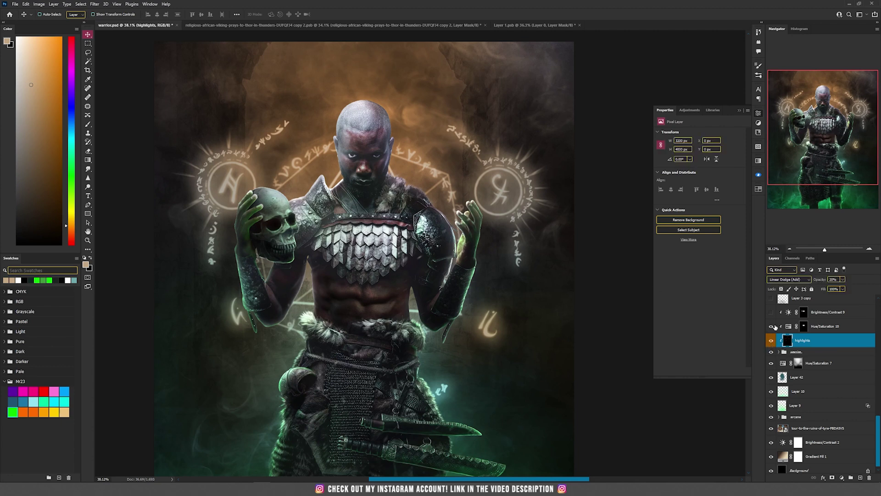
{"action": "left_click", "coordinate": [779, 327]}
{"action": "left_click", "coordinate": [772, 327]}
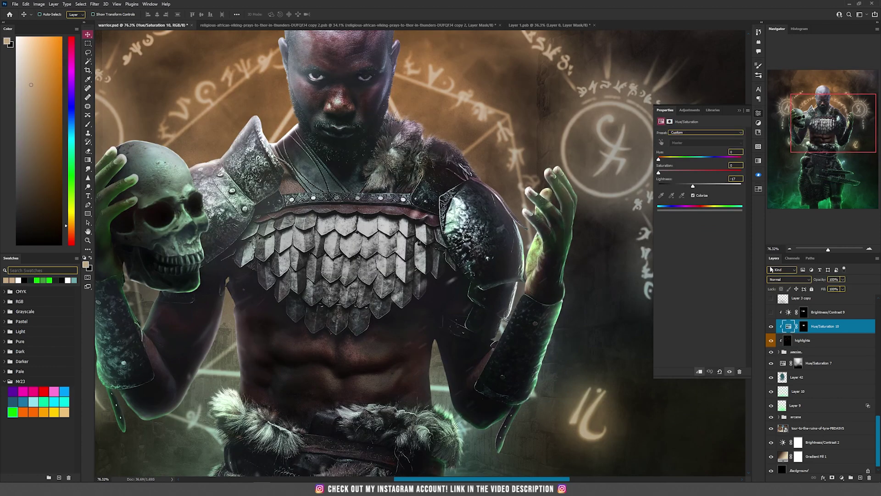
- Show the Brightness/Contrast 9 adjustment, view its settings, and toggle it to compare the chest armor's darkening
{"action": "left_click", "coordinate": [772, 312]}
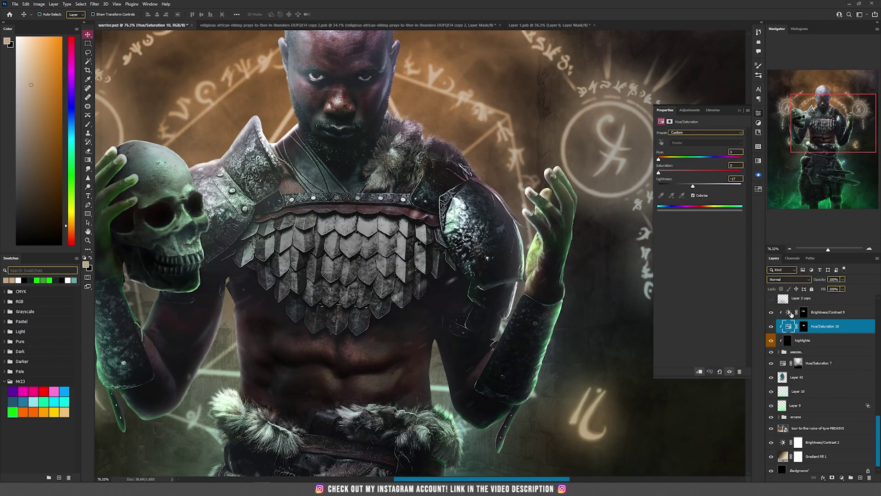
{"action": "left_click", "coordinate": [789, 311]}
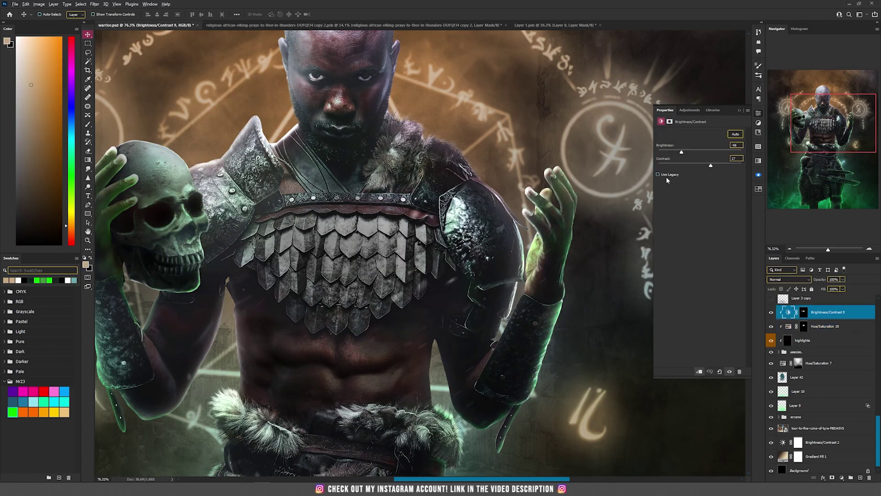
{"action": "left_click", "coordinate": [771, 313]}
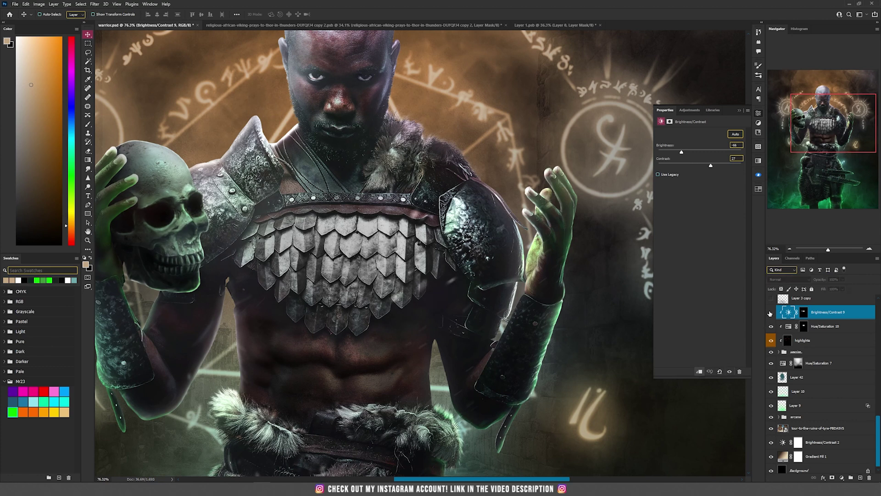
{"action": "left_click", "coordinate": [771, 313]}
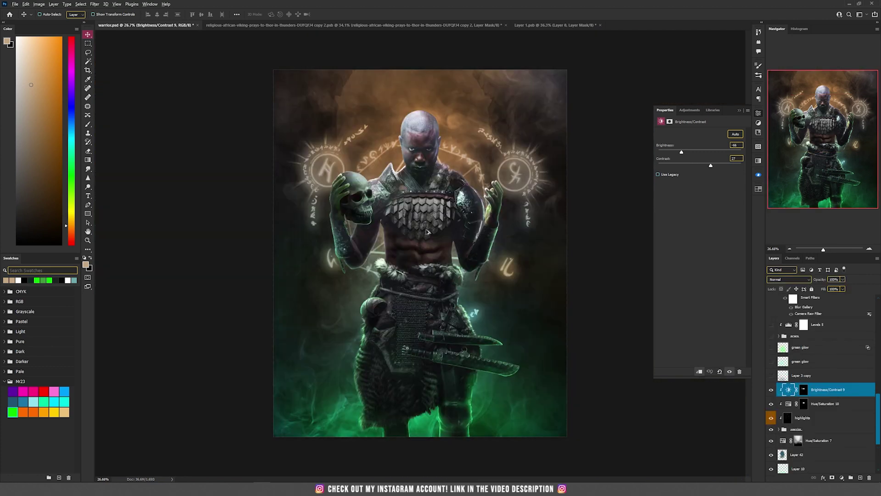
- Show and select the Layer 3 copy smoke in front of the warrior's legs
{"action": "scroll", "coordinate": [427, 233], "scroll_direction": "up", "scroll_amount": 2}
{"action": "left_click_drag", "start_coordinate": [444, 273], "coordinate": [425, 204]}
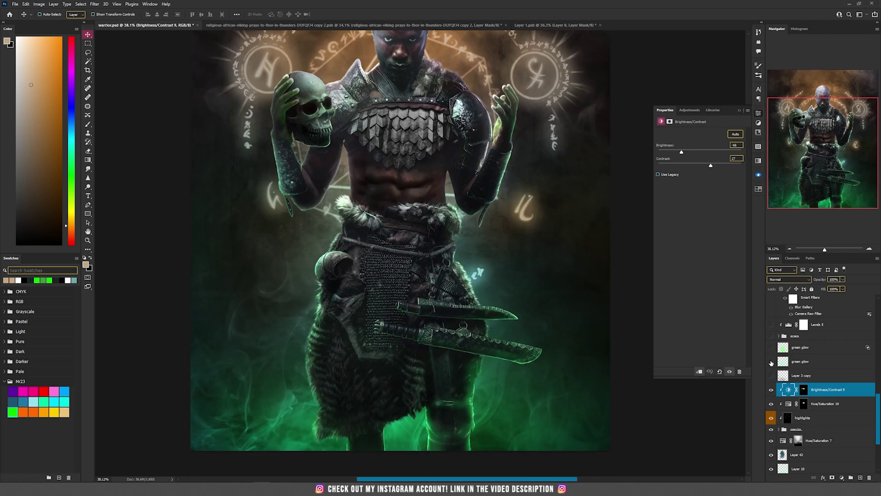
{"action": "left_click", "coordinate": [772, 376]}
{"action": "left_click", "coordinate": [818, 375]}
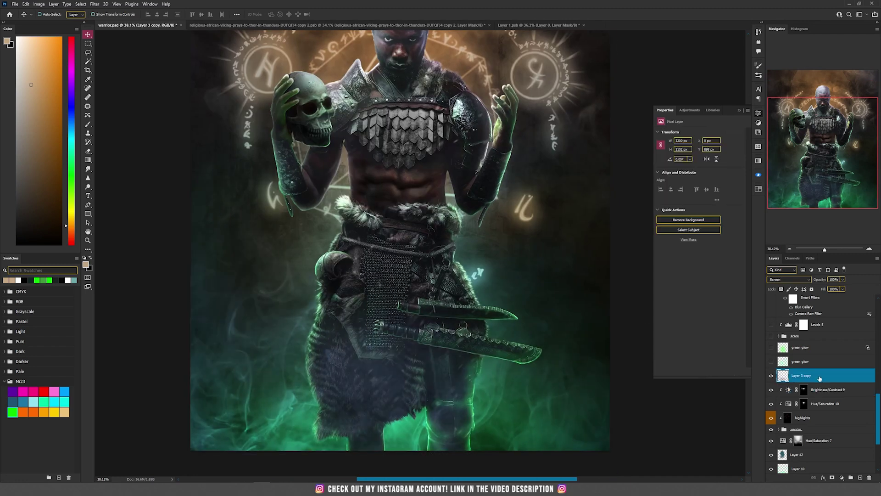
- Hide Layer 3 copy and try moving the Layer 3 smoke inside the arcane group
{"action": "left_click_drag", "start_coordinate": [576, 342], "coordinate": [570, 399]}
{"action": "key", "text": "ctrl+z"}
{"action": "left_click_drag", "start_coordinate": [315, 270], "coordinate": [350, 338]}
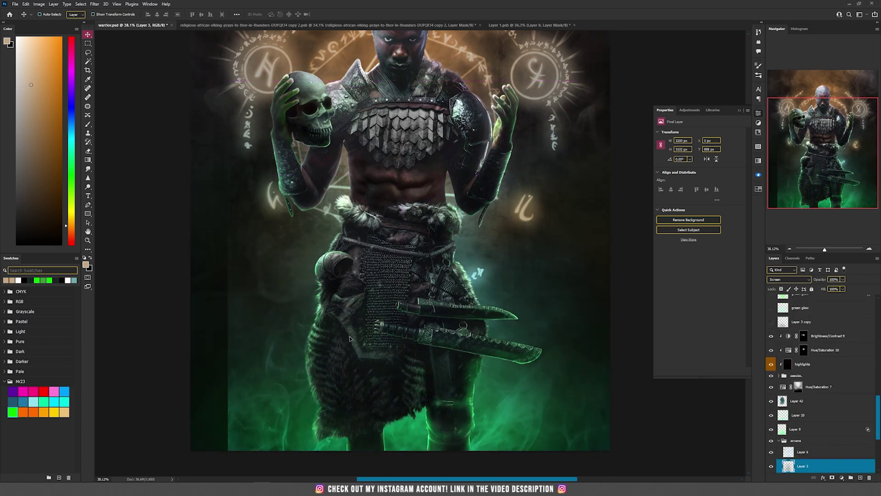
{"action": "scroll", "coordinate": [825, 429], "scroll_direction": "up", "scroll_amount": 3}
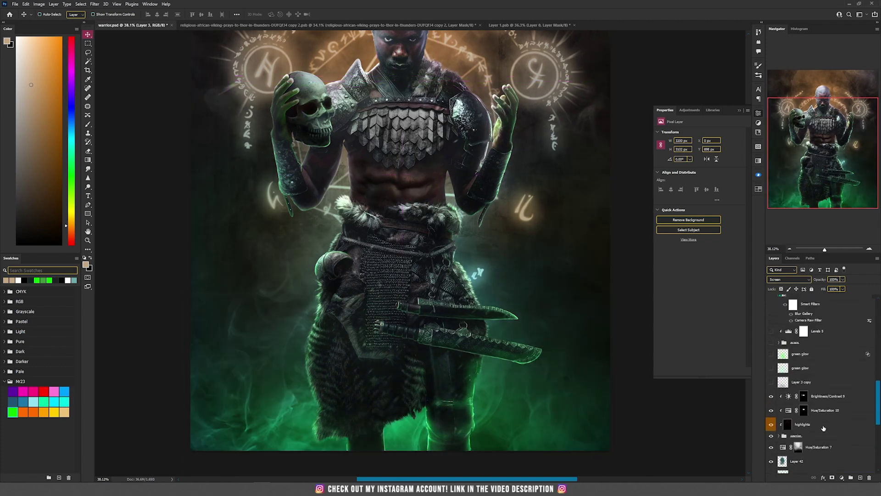
- Show Layer 3 copy again, and show and select the Overlay green glow layer directly above it
{"action": "left_click", "coordinate": [803, 382]}
{"action": "left_click", "coordinate": [771, 382]}
{"action": "left_click_drag", "start_coordinate": [404, 349], "coordinate": [439, 329]}
{"action": "left_click", "coordinate": [772, 368]}
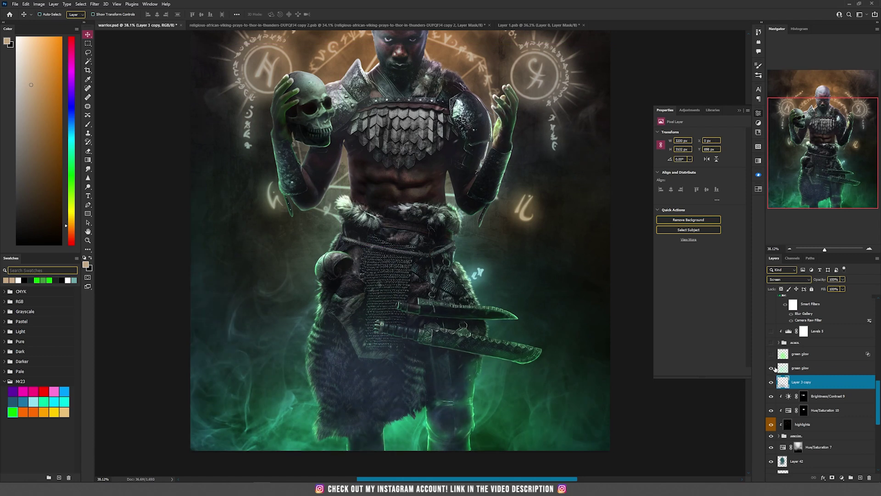
{"action": "left_click", "coordinate": [803, 369]}
{"action": "left_click_drag", "start_coordinate": [434, 289], "coordinate": [372, 319]}
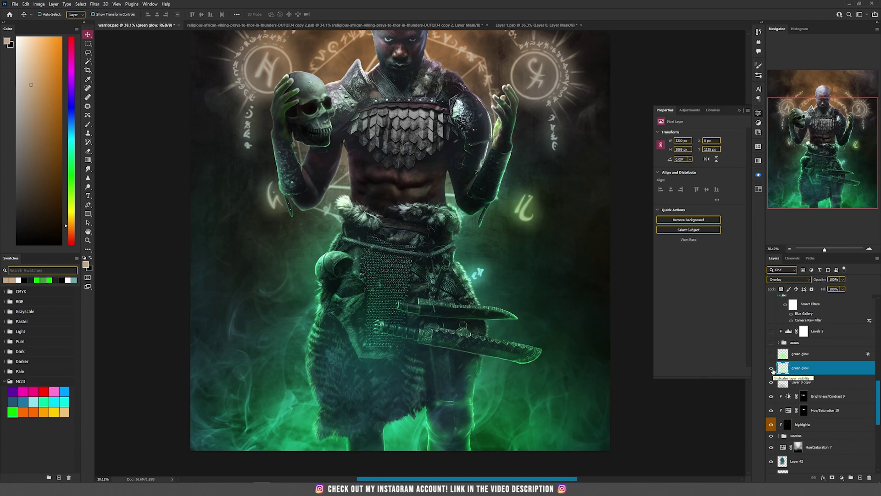
- Hide the Overlay green glow layer and add a new layer above it in Overlay blending mode
{"action": "left_click", "coordinate": [772, 368]}
{"action": "left_click", "coordinate": [860, 478]}
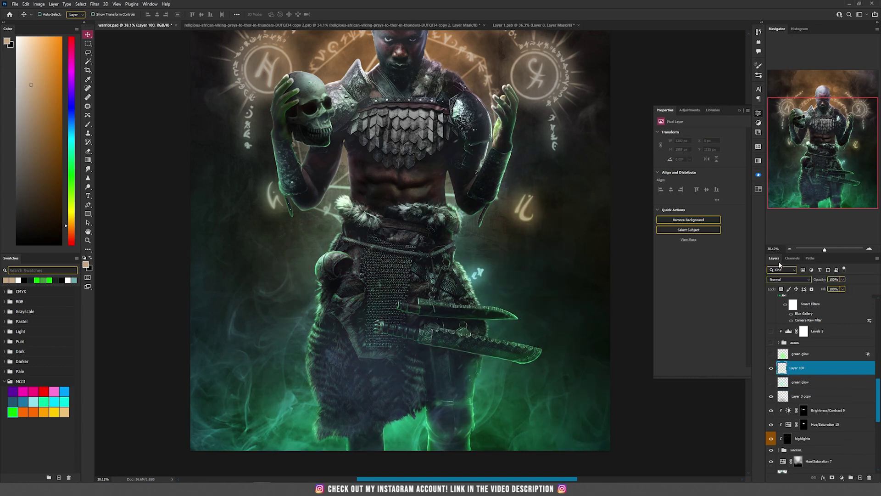
{"action": "left_click", "coordinate": [789, 279]}
{"action": "left_click", "coordinate": [792, 353]}
- Paint a teal-green glow with an enlarged soft brush along both sides of the warrior's fur skirt, legs and waist on the new Overlay layer
{"action": "key", "text": "b"}
{"action": "left_click", "coordinate": [43, 401]}
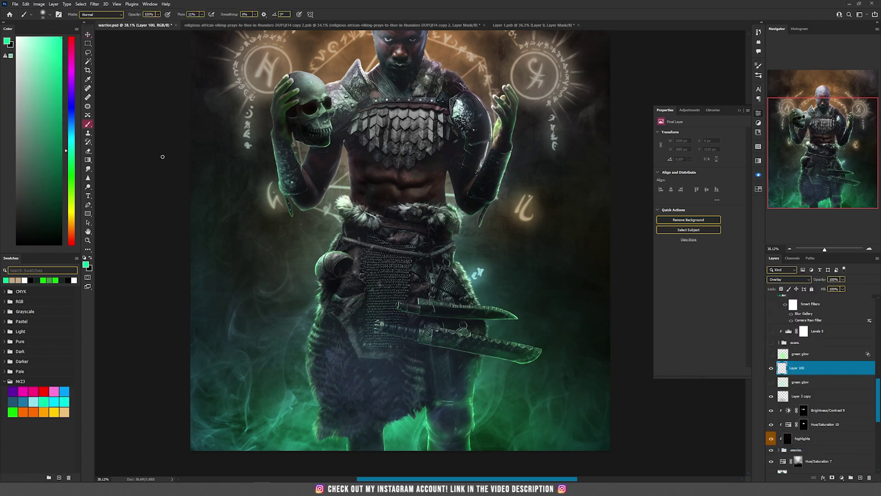
{"action": "key", "text": "]"}
{"action": "key", "text": "]"}
{"action": "key", "text": "]"}
{"action": "key", "text": "]"}
{"action": "key", "text": "]"}
{"action": "key", "text": "]"}
{"action": "key", "text": "]"}
{"action": "key", "text": "]"}
{"action": "key", "text": "]"}
{"action": "key", "text": "]"}
{"action": "key", "text": "bracketright"}
{"action": "key", "text": "bracketright"}
{"action": "mouse_move", "coordinate": [329, 324]}
{"action": "left_mouse_down"}
{"action": "mouse_move", "coordinate": [315, 299]}
{"action": "mouse_move", "coordinate": [298, 364]}
{"action": "mouse_move", "coordinate": [320, 415]}
{"action": "mouse_move", "coordinate": [309, 358]}
{"action": "left_mouse_up"}
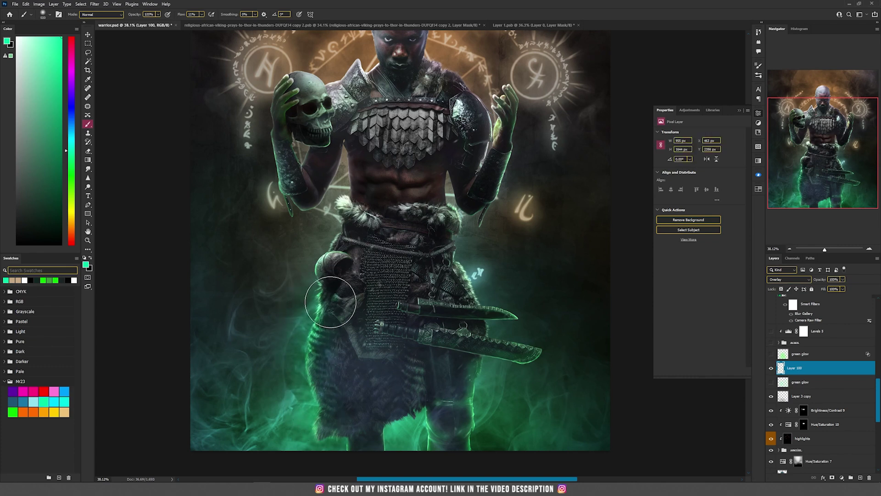
{"action": "left_click_drag", "start_coordinate": [478, 373], "coordinate": [473, 438]}
{"action": "mouse_move", "coordinate": [468, 347]}
{"action": "left_mouse_down"}
{"action": "mouse_move", "coordinate": [499, 319]}
{"action": "mouse_move", "coordinate": [466, 272]}
{"action": "mouse_move", "coordinate": [326, 327]}
{"action": "mouse_move", "coordinate": [350, 243]}
{"action": "mouse_move", "coordinate": [307, 387]}
{"action": "mouse_move", "coordinate": [315, 383]}
{"action": "mouse_move", "coordinate": [326, 421]}
{"action": "mouse_move", "coordinate": [318, 339]}
{"action": "mouse_move", "coordinate": [335, 306]}
{"action": "left_mouse_up"}
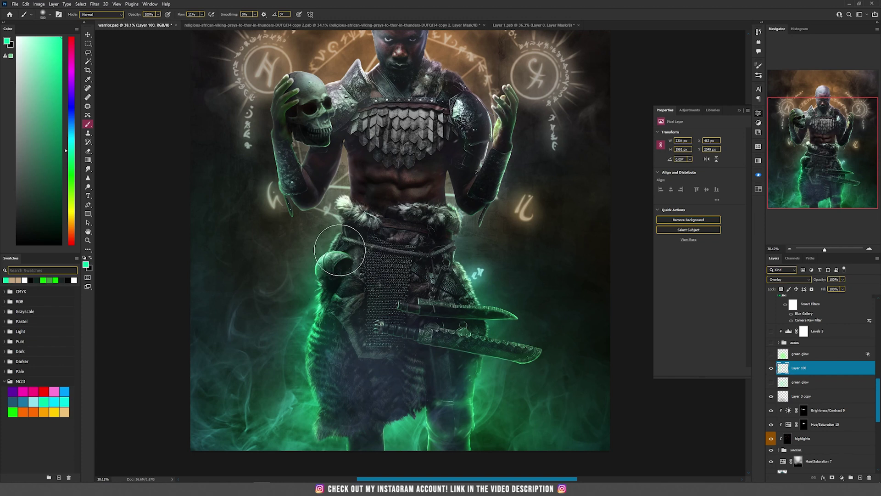
- Examine the blending options of the upper green glow layer in Color mode, cancel the dialog, and hide the layer
{"action": "key", "text": "v"}
{"action": "left_click", "coordinate": [801, 356]}
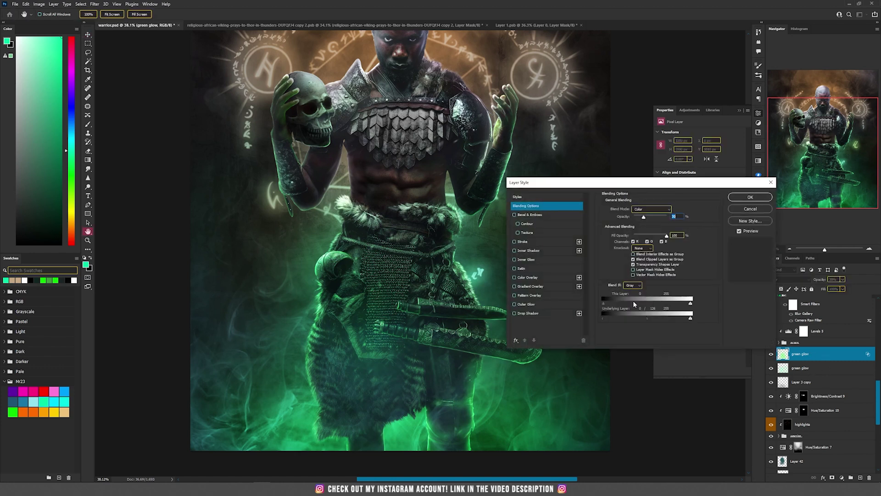
{"action": "left_click", "coordinate": [749, 208]}
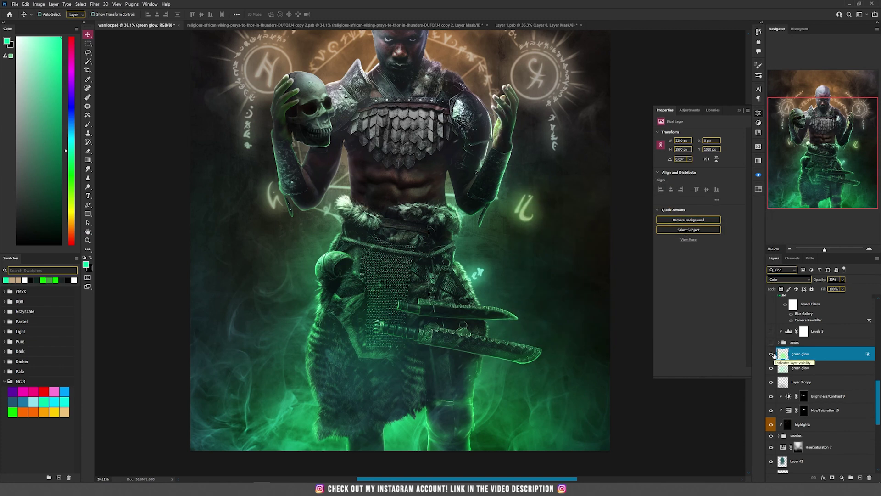
{"action": "left_click", "coordinate": [771, 354]}
- Add a new layer above the Overlay green glow and split its underlying-layer black Blend If slider out to the midtones
{"action": "left_click", "coordinate": [806, 367]}
{"action": "left_click", "coordinate": [859, 478]}
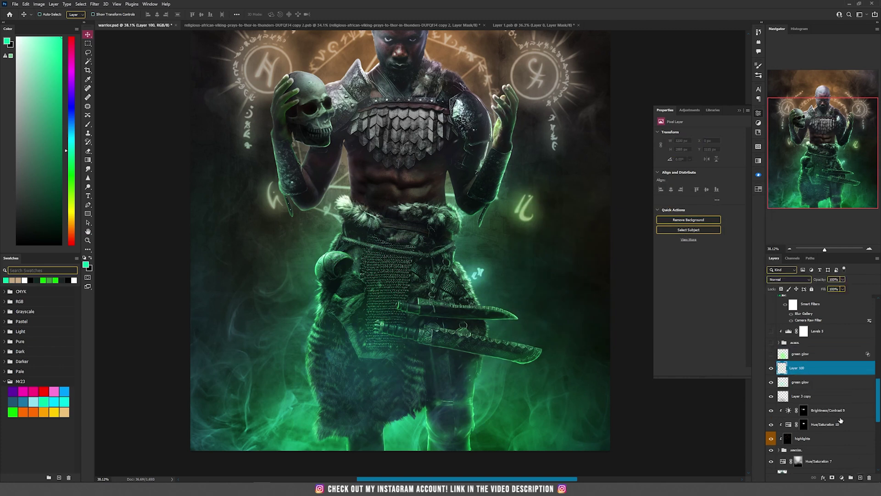
{"action": "double_click", "coordinate": [831, 369]}
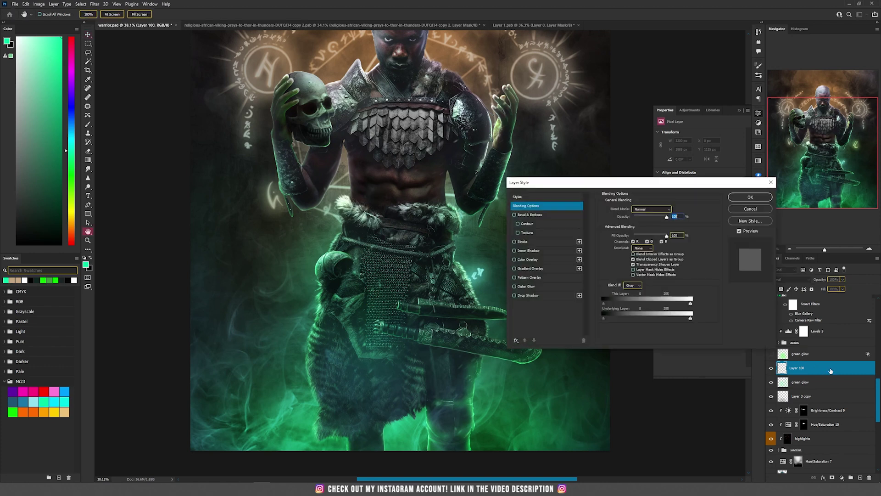
{"action": "left_click_drag", "start_coordinate": [605, 317], "coordinate": [633, 318]}
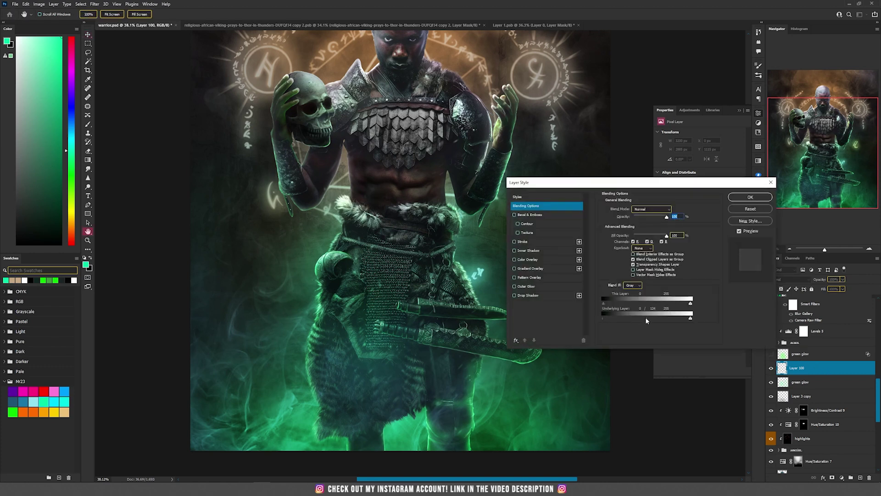
{"action": "left_click", "coordinate": [754, 199]}
- Try painting bright green over the warrior's waist and skirt on the new layer in Color mode, and remove that layer
{"action": "key", "text": "b"}
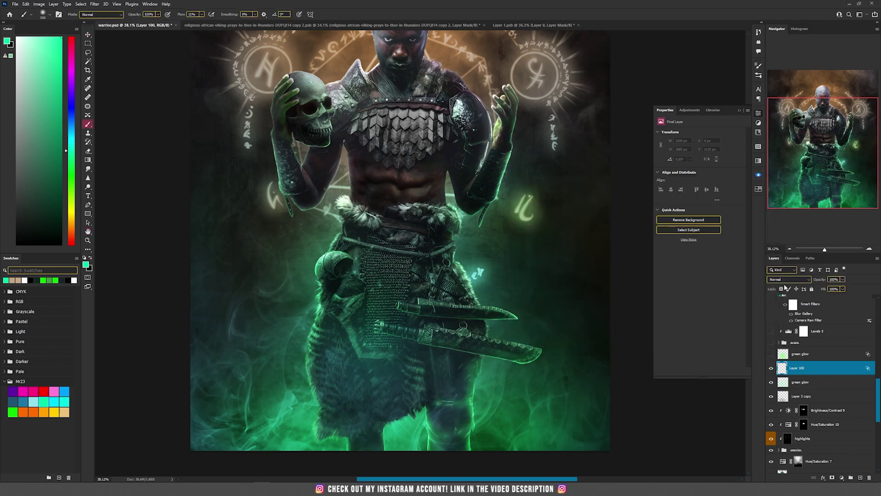
{"action": "left_click", "coordinate": [790, 280]}
{"action": "left_click", "coordinate": [789, 435]}
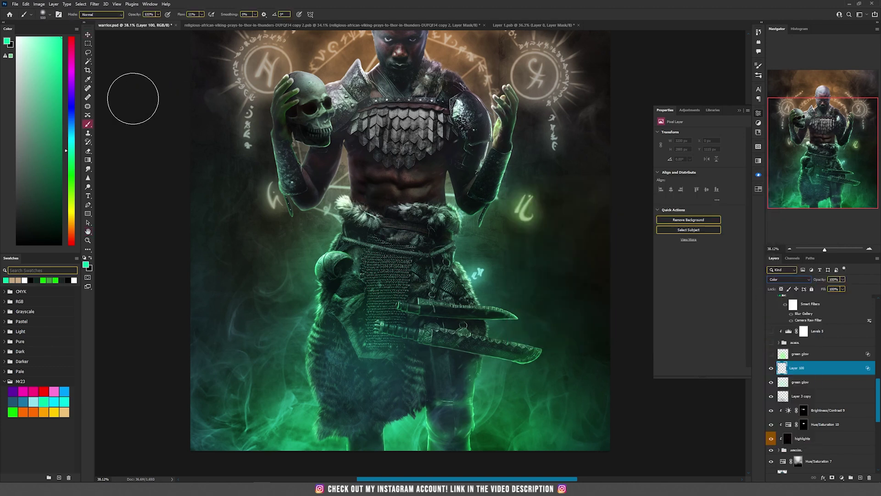
{"action": "left_click", "coordinate": [13, 413]}
{"action": "mouse_move", "coordinate": [333, 291]}
{"action": "left_mouse_down"}
{"action": "mouse_move", "coordinate": [330, 284]}
{"action": "mouse_move", "coordinate": [343, 332]}
{"action": "mouse_move", "coordinate": [358, 320]}
{"action": "left_mouse_up"}
{"action": "mouse_move", "coordinate": [426, 280]}
{"action": "left_mouse_down"}
{"action": "mouse_move", "coordinate": [328, 303]}
{"action": "mouse_move", "coordinate": [432, 313]}
{"action": "mouse_move", "coordinate": [463, 416]}
{"action": "mouse_move", "coordinate": [325, 293]}
{"action": "mouse_move", "coordinate": [331, 276]}
{"action": "left_mouse_up"}
{"action": "key", "text": "v"}
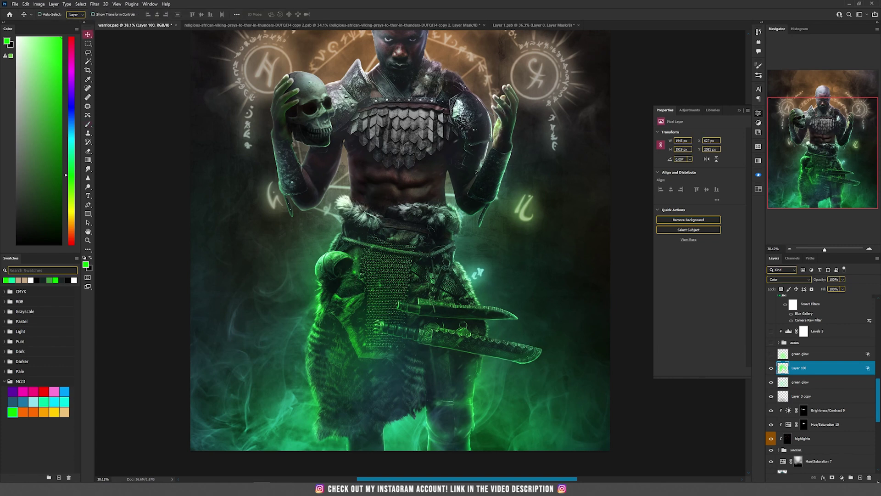
{"action": "key", "text": "ctrl+e"}
- Show the face scratches group and its clipped Levels 5 adjustment, view the Levels settings, and toggle the adjustment to compare the scratches
{"action": "scroll", "coordinate": [349, 150], "scroll_direction": "up", "scroll_amount": 3}
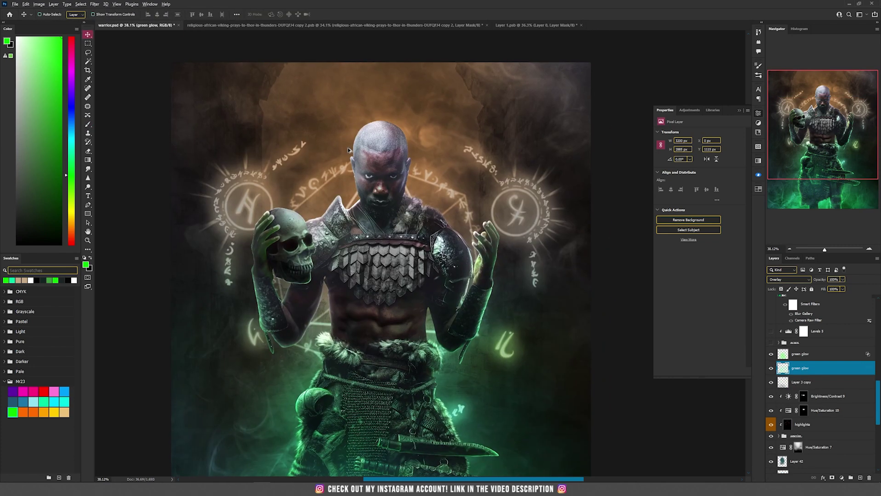
{"action": "left_click_drag", "start_coordinate": [353, 151], "coordinate": [407, 208]}
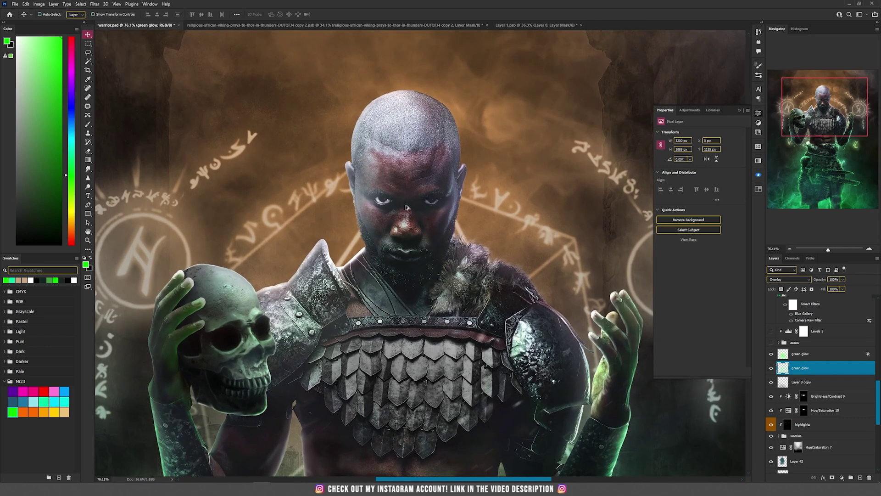
{"action": "scroll", "coordinate": [406, 208], "scroll_direction": "up", "scroll_amount": 1}
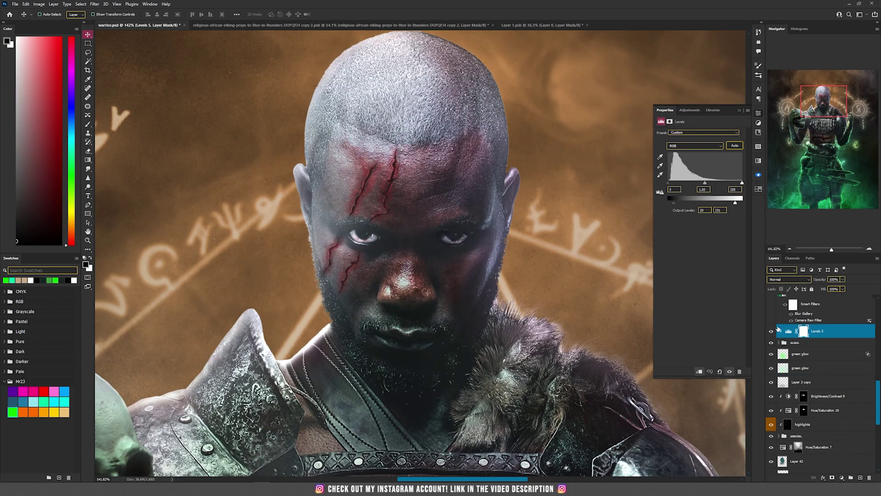
{"action": "left_click", "coordinate": [791, 332]}
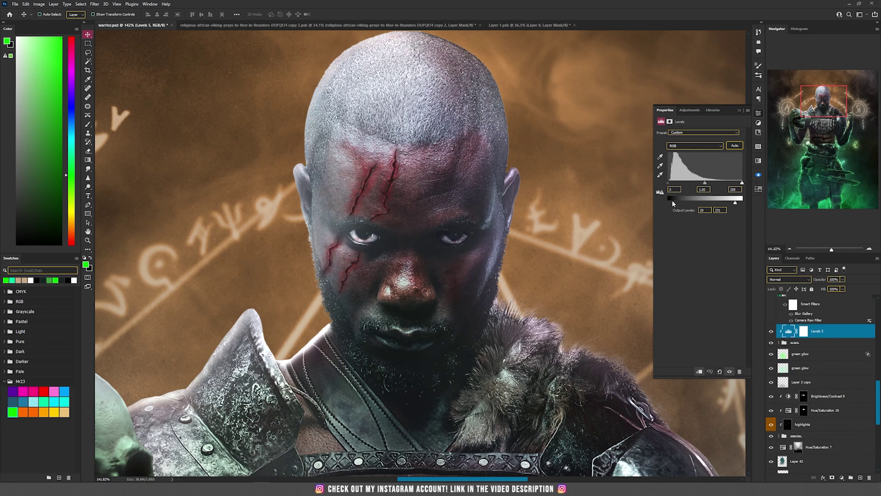
{"action": "left_click", "coordinate": [771, 331]}
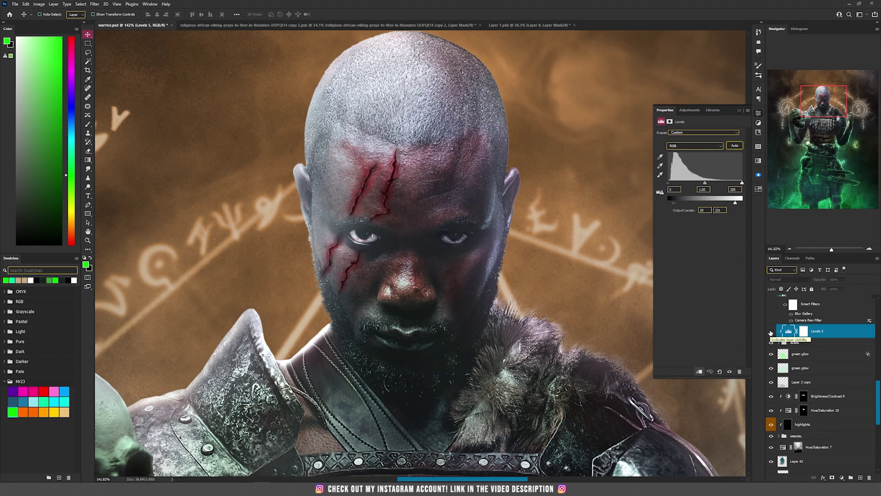
{"action": "left_click", "coordinate": [771, 331]}
- Stamp all visible layers into a new layer above Levels 5 and convert it to a smart object
{"action": "scroll", "coordinate": [773, 358], "scroll_direction": "up", "scroll_amount": 1}
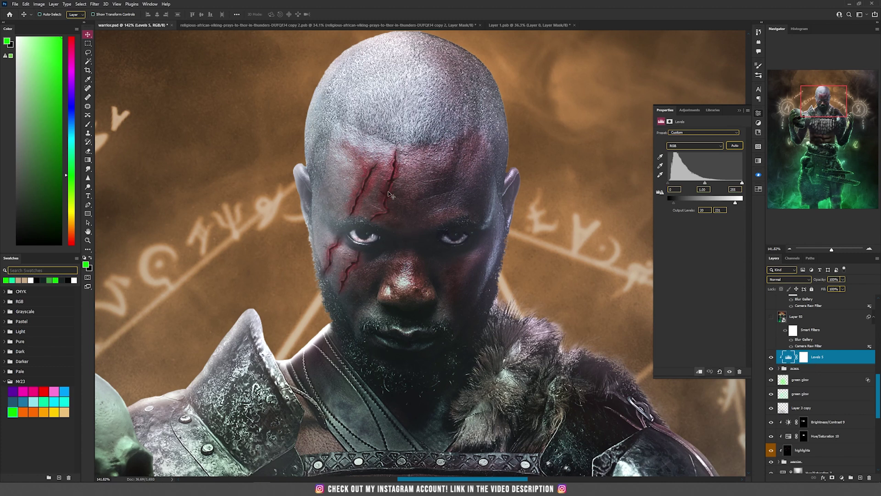
{"action": "scroll", "coordinate": [796, 345], "scroll_direction": "up", "scroll_amount": 1}
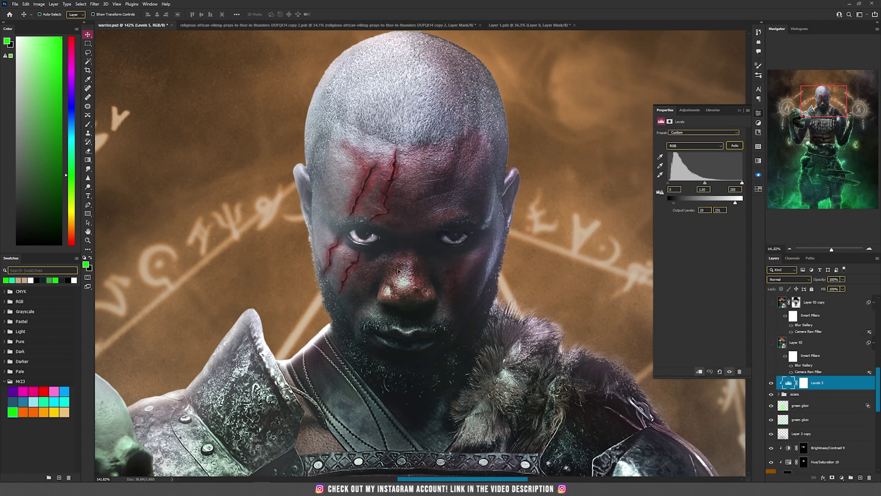
{"action": "scroll", "coordinate": [449, 264], "scroll_direction": "down", "scroll_amount": 5}
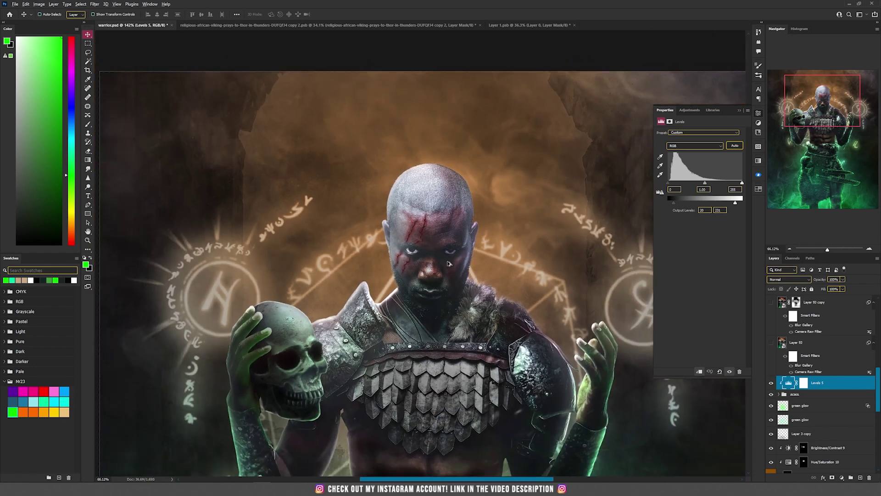
{"action": "scroll", "coordinate": [449, 263], "scroll_direction": "down", "scroll_amount": 4}
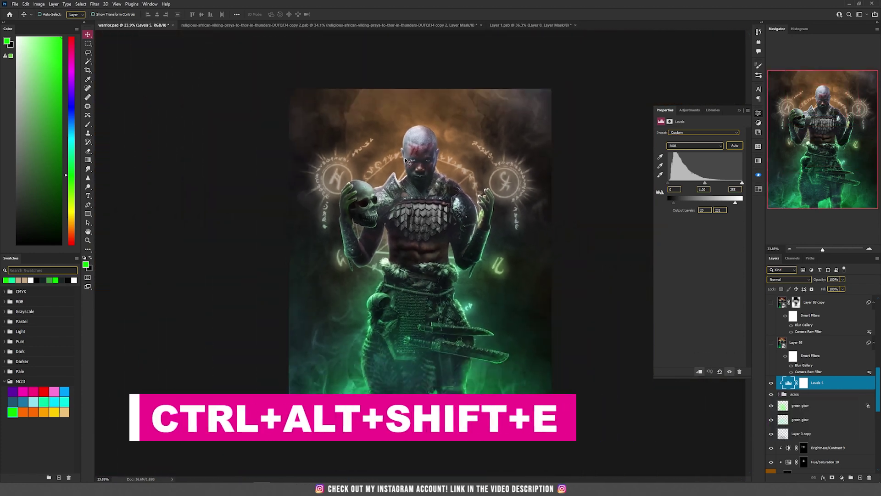
{"action": "key", "text": "ctrl+alt+shift+e"}
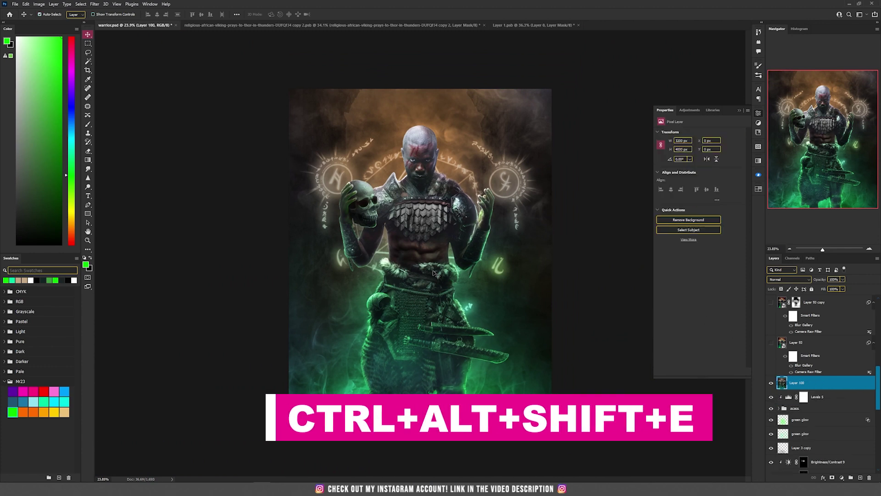
{"action": "scroll", "coordinate": [458, 278], "scroll_direction": "up", "scroll_amount": 3}
{"action": "mouse_move", "coordinate": [506, 281]}
{"action": "left_mouse_down"}
{"action": "mouse_move", "coordinate": [555, 289]}
{"action": "mouse_move", "coordinate": [420, 284]}
{"action": "mouse_move", "coordinate": [506, 281]}
{"action": "left_mouse_up"}
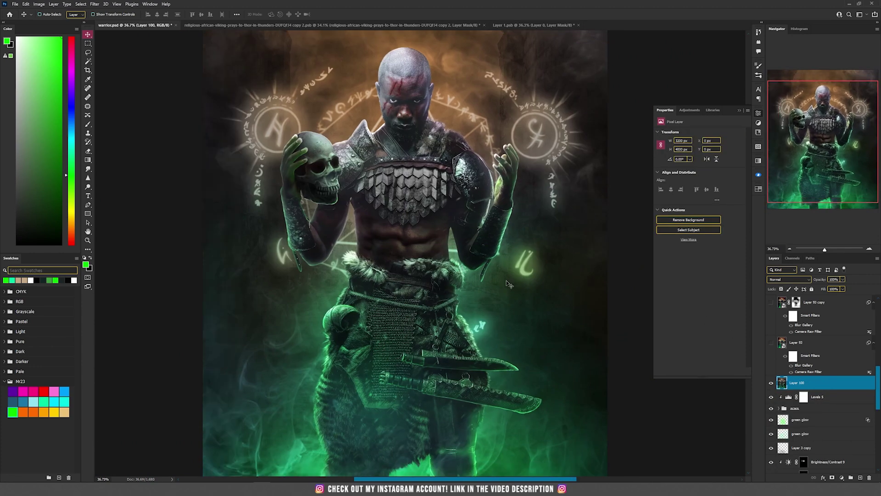
{"action": "right_click", "coordinate": [842, 388]}
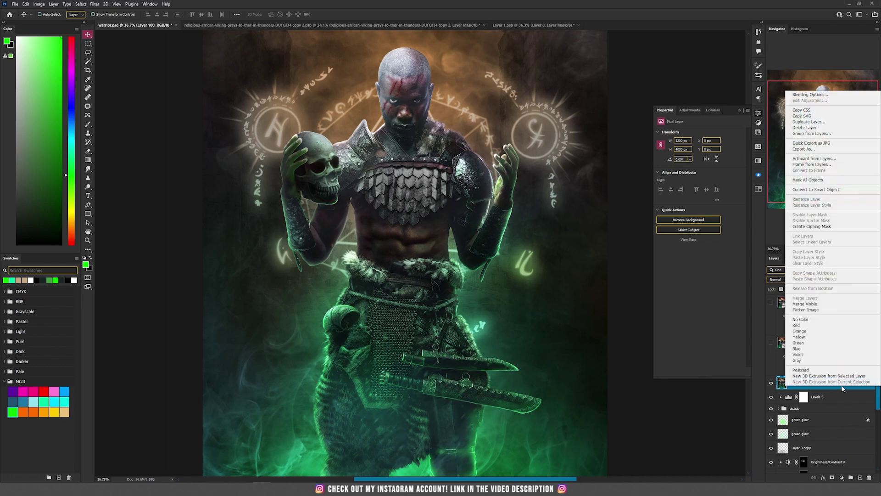
{"action": "left_click", "coordinate": [824, 190]}
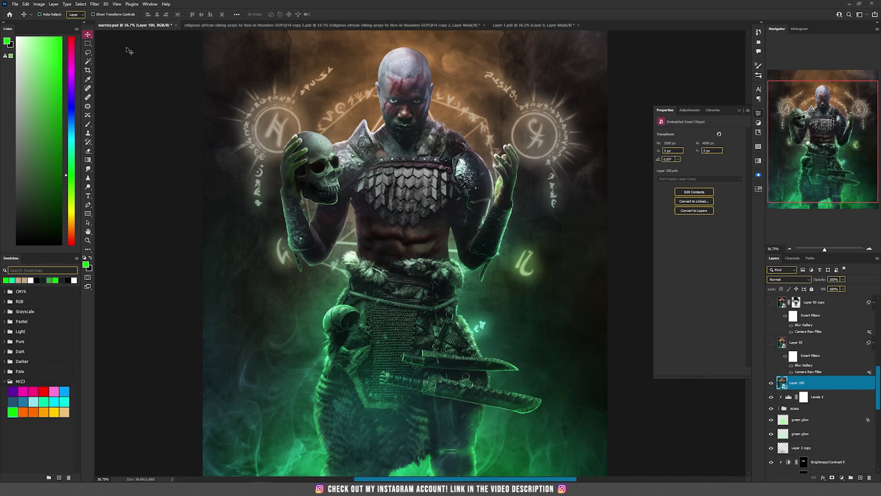
- Show Layer 93, review its Camera Raw filter's Basic, Detail, Color Mixer, Color Grading and Effects settings, and accept them
{"action": "left_click", "coordinate": [95, 4]}
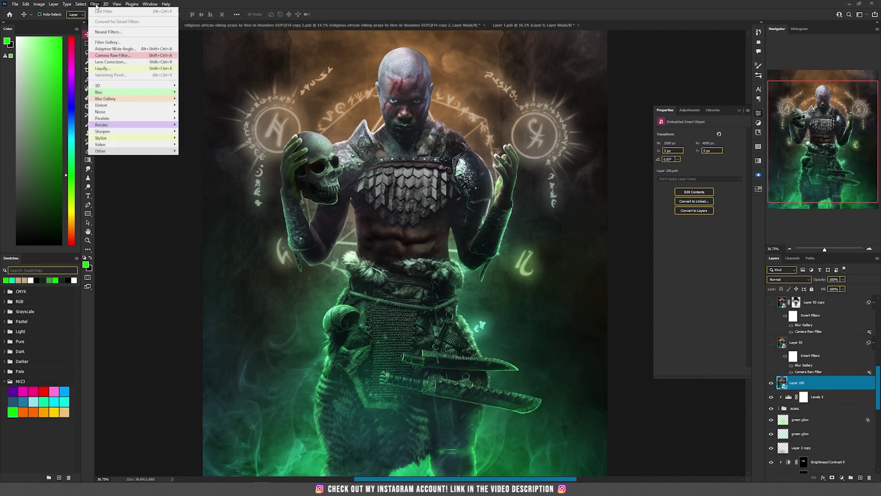
{"action": "left_click", "coordinate": [133, 56]}
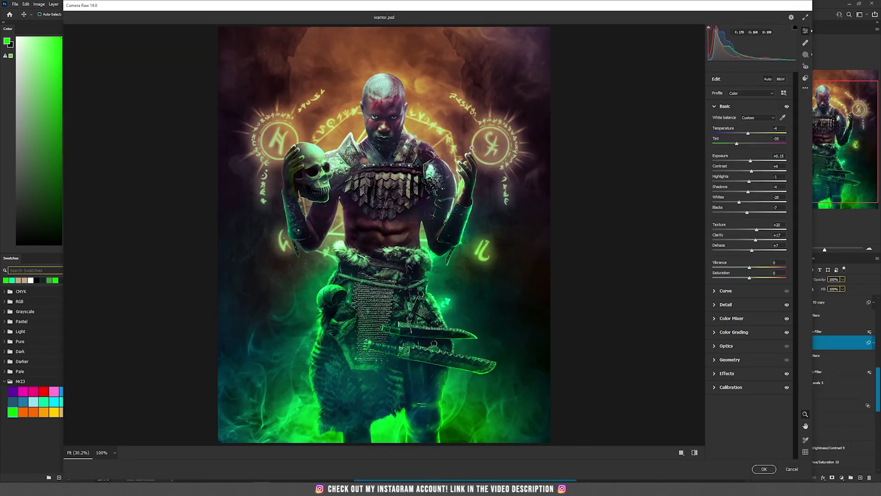
{"action": "left_click", "coordinate": [726, 305]}
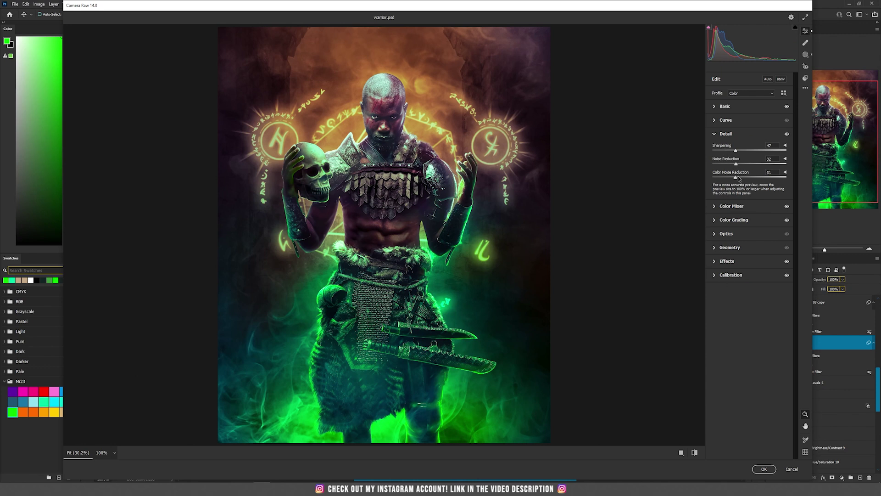
{"action": "left_click", "coordinate": [745, 207]}
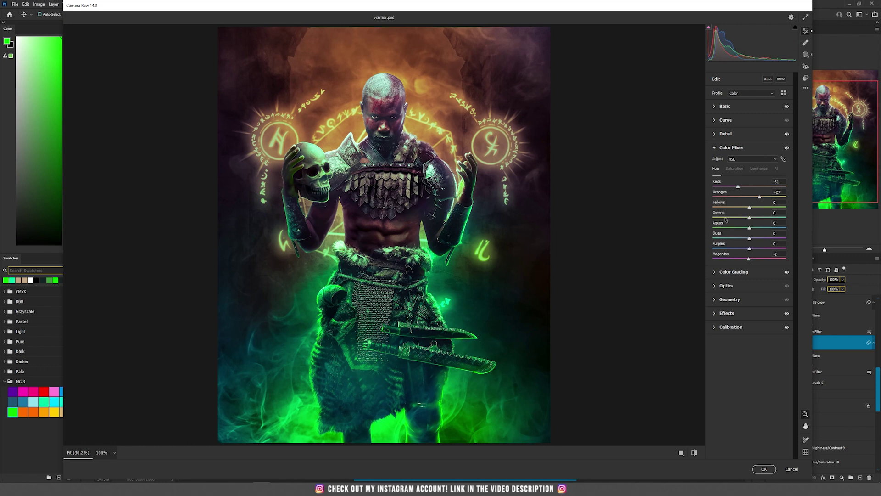
{"action": "left_click", "coordinate": [735, 272]}
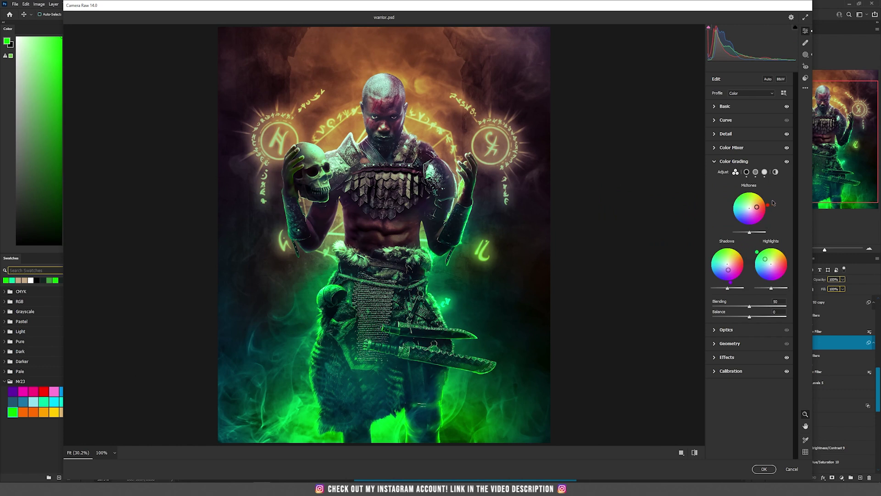
{"action": "left_click", "coordinate": [755, 358]}
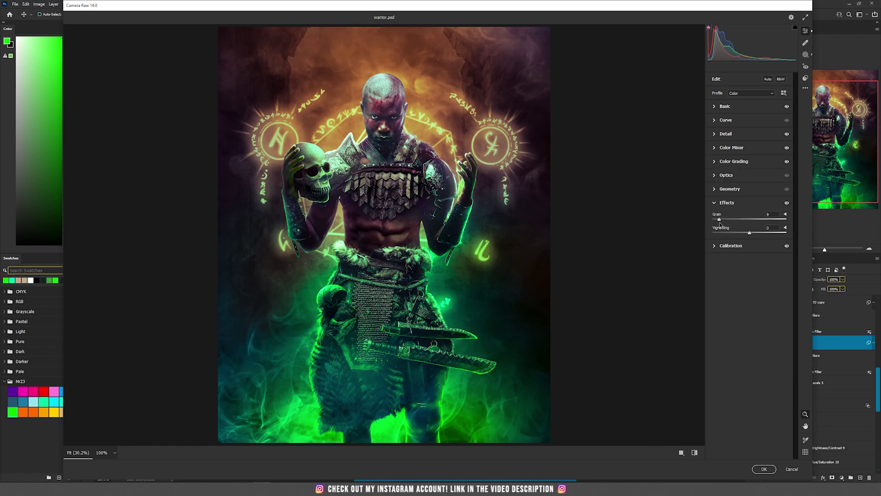
{"action": "left_click", "coordinate": [766, 470]}
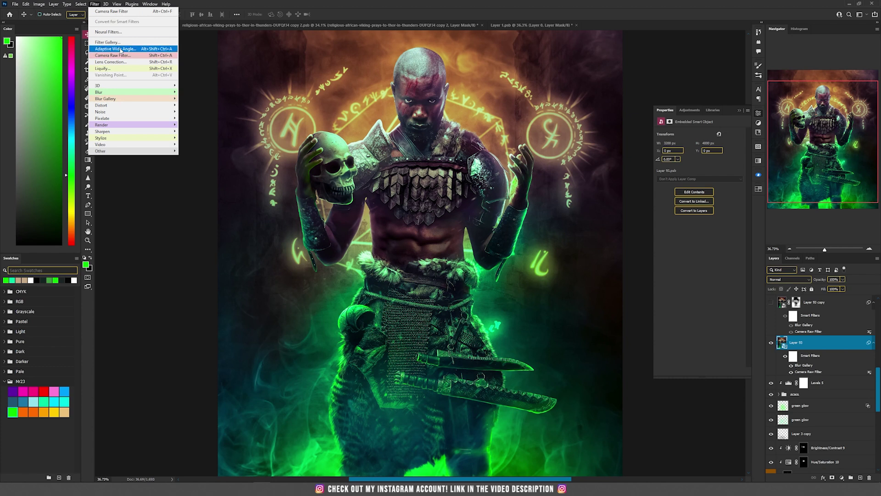
- Examine the Tilt-Shift blur settings and focus zone on Layer 93 and close the blur workspace
{"action": "mouse_move", "coordinate": [132, 100]}
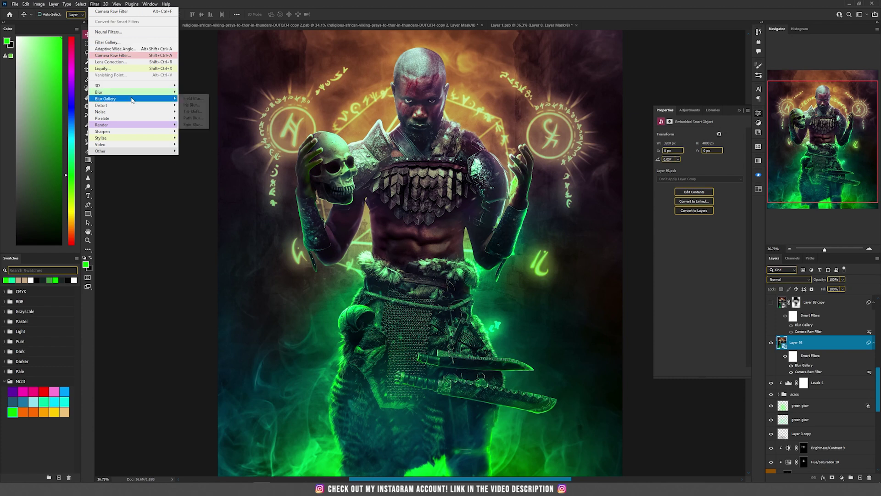
{"action": "left_click", "coordinate": [200, 114]}
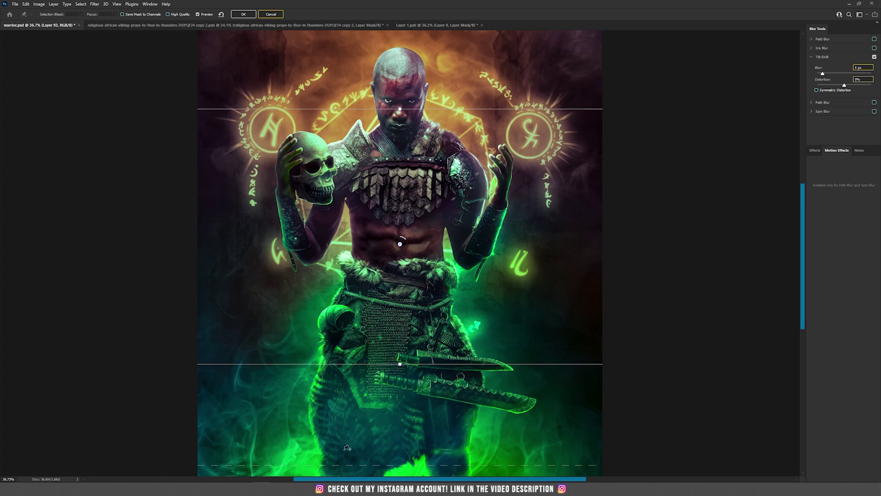
{"action": "key", "text": "Return"}
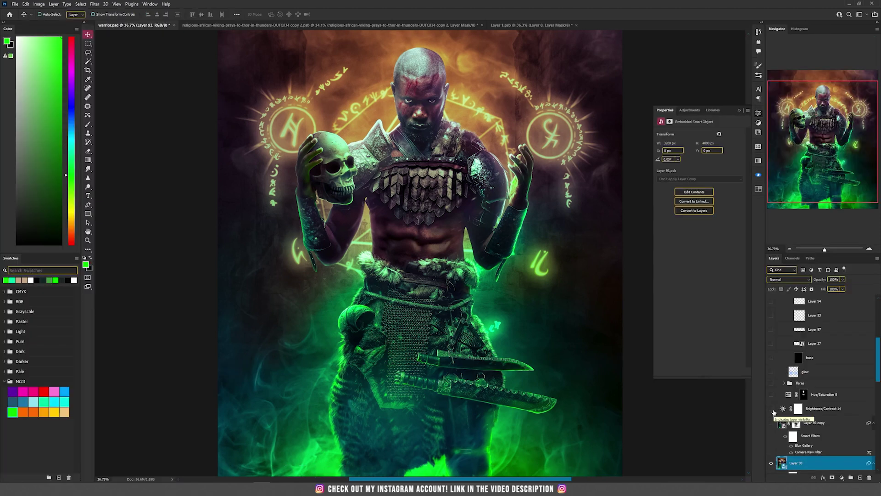
- Show the Brightness/Contrast 14 adjustment, view its settings, and toggle its visibility to compare the image
{"action": "left_click", "coordinate": [773, 410]}
{"action": "left_click", "coordinate": [786, 413]}
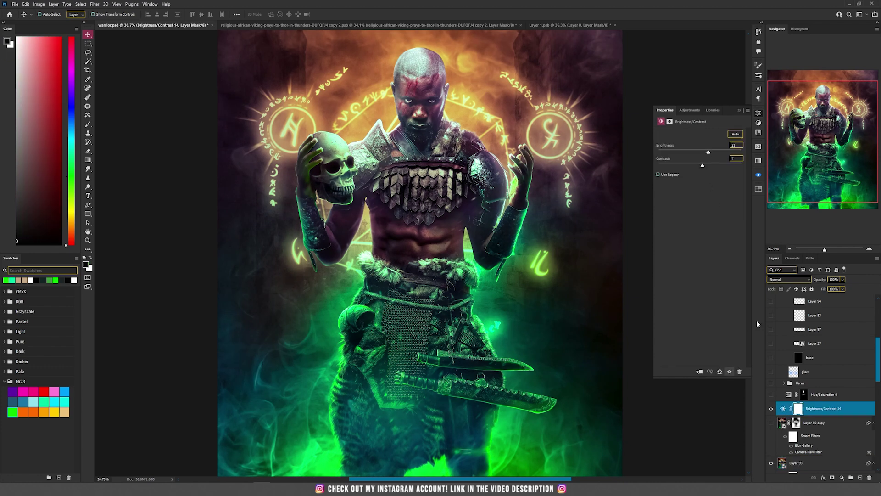
{"action": "left_click", "coordinate": [771, 408]}
{"action": "left_click", "coordinate": [770, 408]}
- Show the Hue/Saturation 8 adjustment and the flares group, and toggle the flares to compare the light effects
{"action": "left_click", "coordinate": [771, 394]}
{"action": "left_click", "coordinate": [771, 383]}
{"action": "left_click", "coordinate": [785, 384]}
{"action": "left_click", "coordinate": [771, 383]}
{"action": "left_click", "coordinate": [771, 383]}
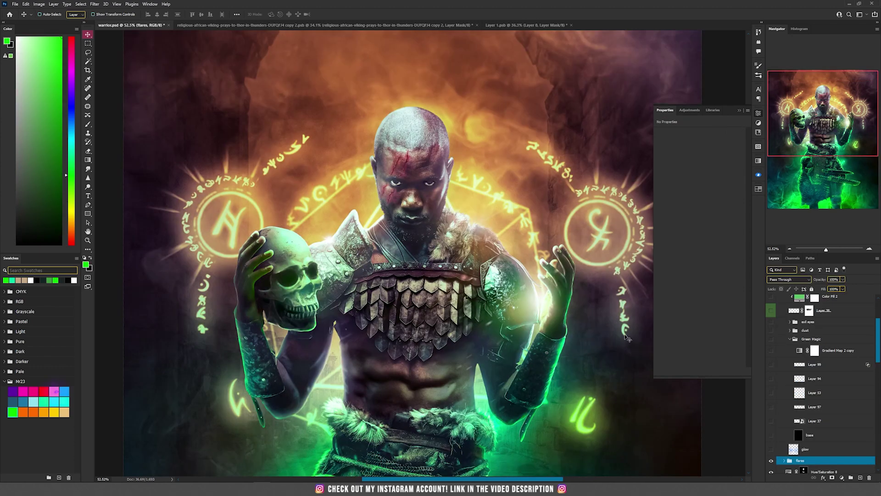
- Show the Green Magic, dust and evil eyes groups and inspect the magic stream and glowing eyes up close
{"action": "left_click", "coordinate": [771, 339]}
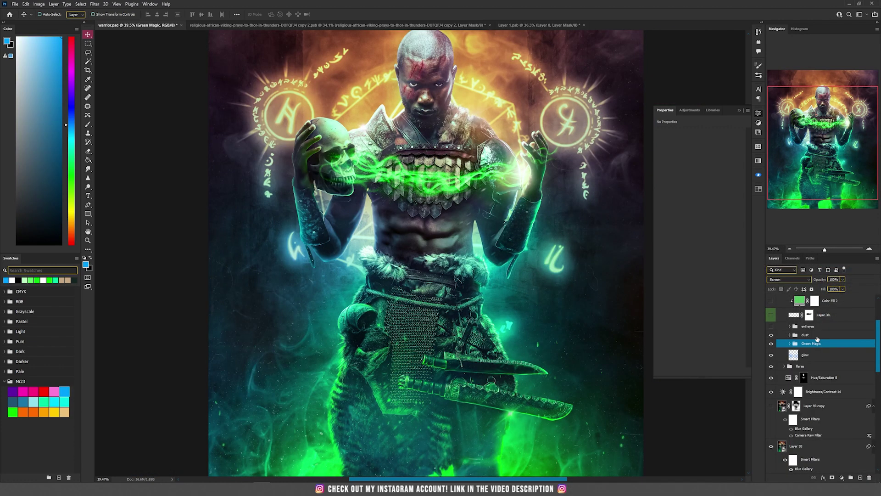
{"action": "left_click", "coordinate": [817, 335]}
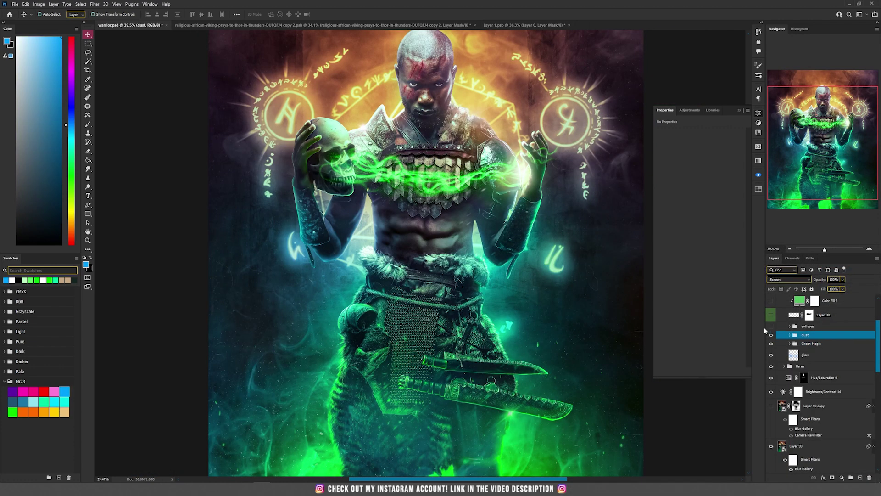
{"action": "left_click_drag", "start_coordinate": [519, 166], "coordinate": [490, 252]}
{"action": "left_click_drag", "start_coordinate": [334, 121], "coordinate": [497, 191]}
{"action": "left_click_drag", "start_coordinate": [496, 191], "coordinate": [433, 188]}
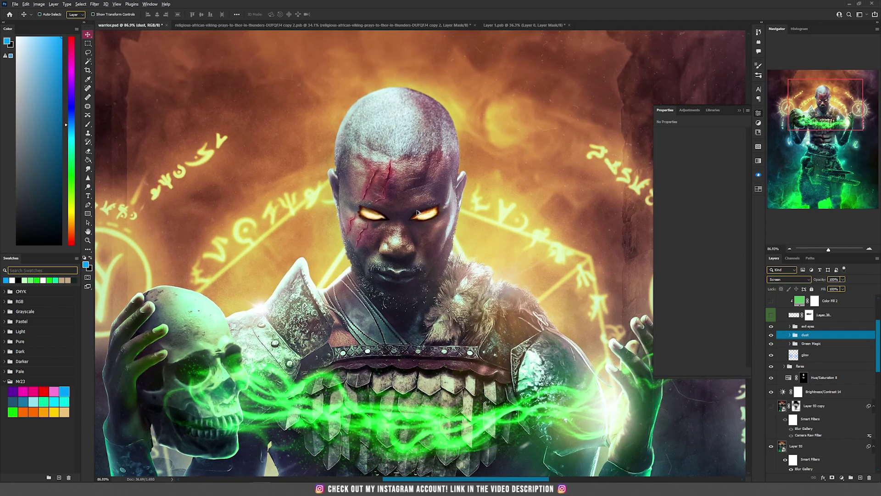
{"action": "scroll", "coordinate": [418, 212], "scroll_direction": "down", "scroll_amount": 4}
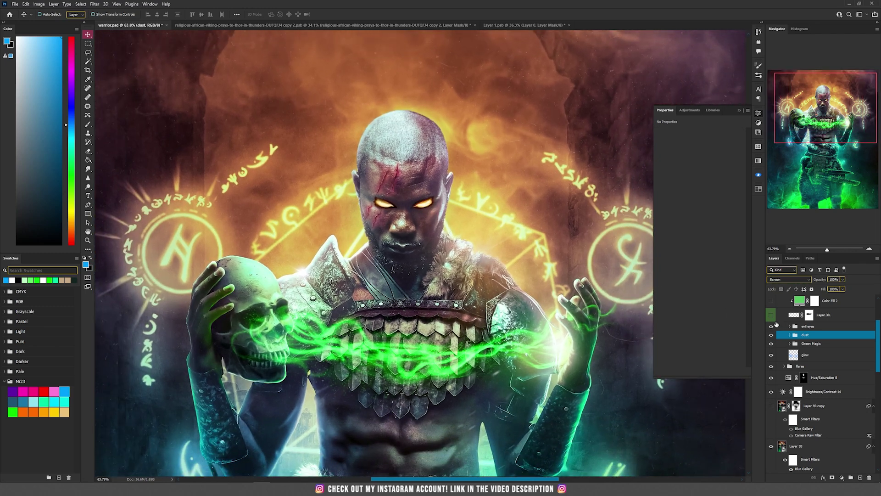
- Show Layer 38 with its clipped Color Fill 2, and Layer 39 above it, over the green magic stream
{"action": "left_click", "coordinate": [771, 314]}
{"action": "left_click", "coordinate": [794, 316]}
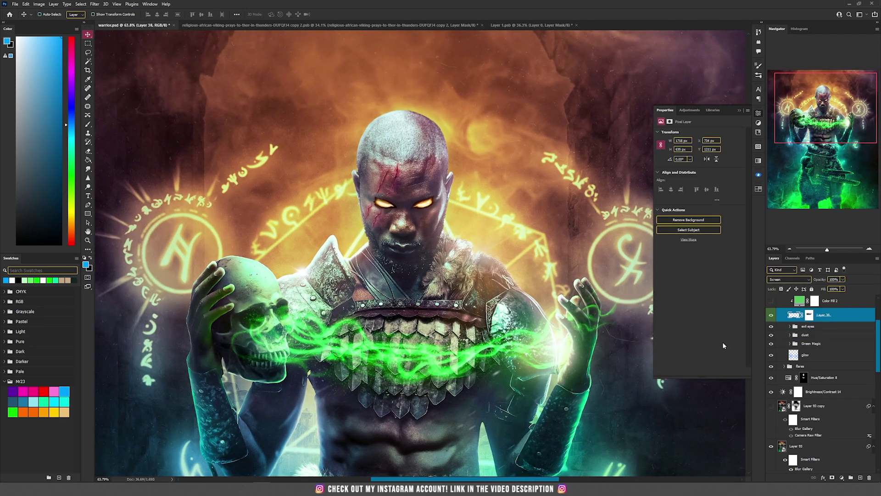
{"action": "scroll", "coordinate": [805, 323], "scroll_direction": "up", "scroll_amount": 3}
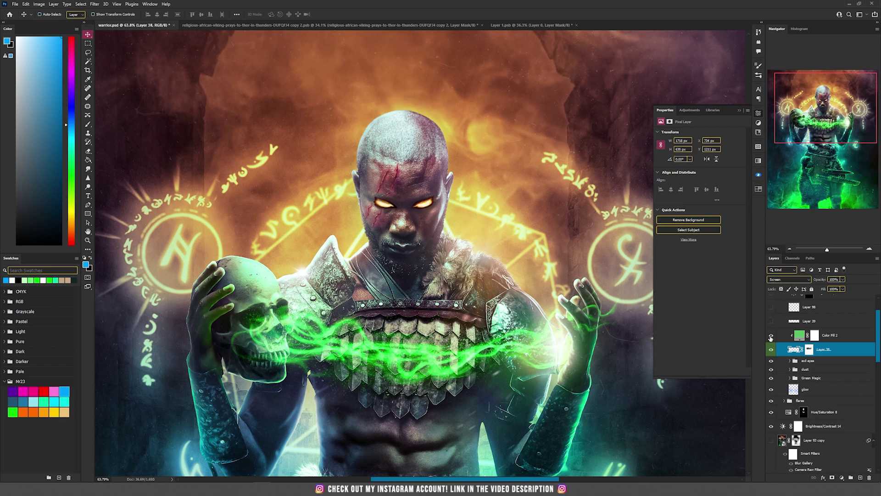
{"action": "scroll", "coordinate": [772, 340], "scroll_direction": "up", "scroll_amount": 3}
{"action": "left_click", "coordinate": [771, 356]}
{"action": "left_click", "coordinate": [809, 356]}
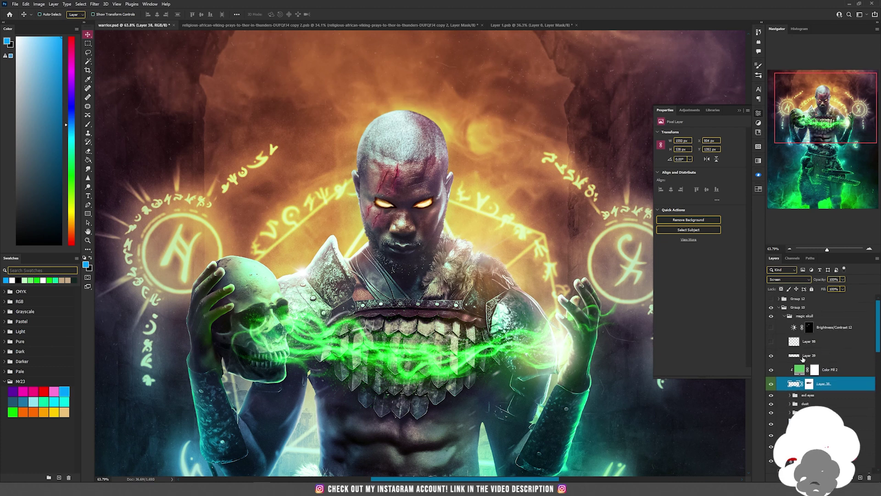
{"action": "left_click_drag", "start_coordinate": [484, 339], "coordinate": [529, 341]}
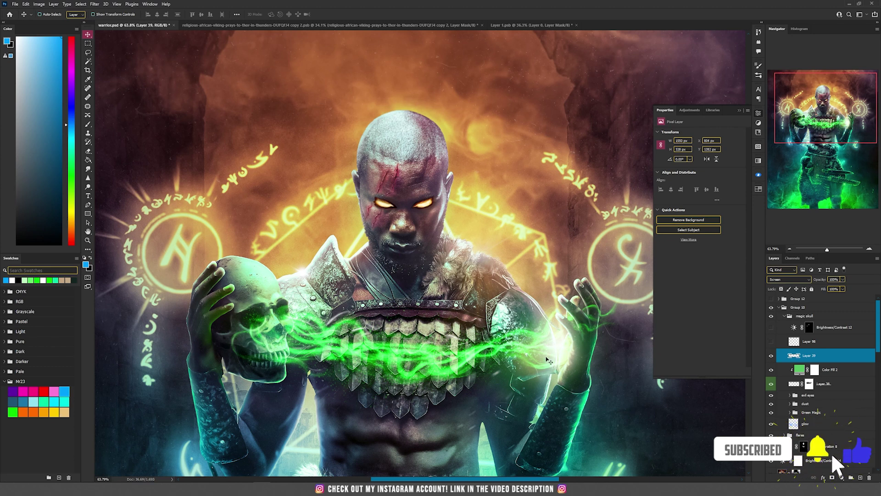
- Show Layer 98 and the masked Brightness/Contrast 12 adjustment, toggling the adjustment to compare its effect on the skull
{"action": "left_click", "coordinate": [771, 341]}
{"action": "left_click", "coordinate": [771, 328]}
{"action": "left_click", "coordinate": [771, 329]}
{"action": "left_click", "coordinate": [772, 328]}
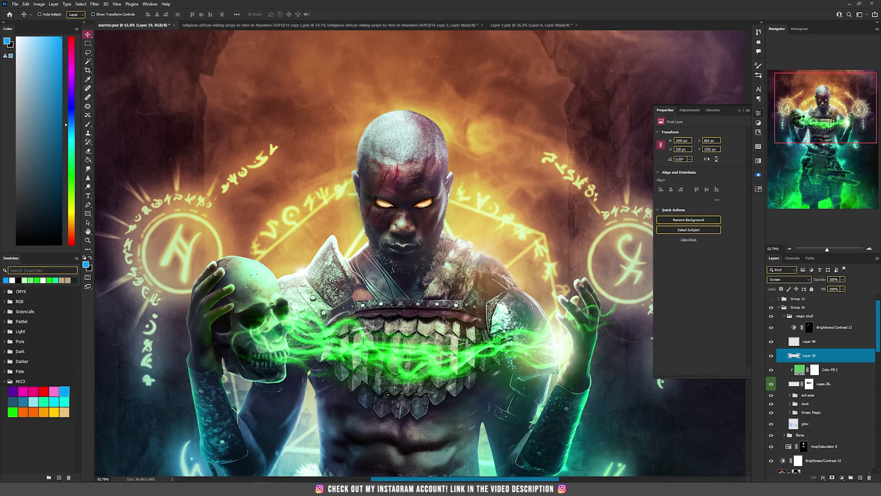
- Examine the warrior composite in full screen without the interface, moving over its different areas
{"action": "scroll", "coordinate": [439, 324], "scroll_direction": "up", "scroll_amount": 4}
{"action": "key", "text": "f"}
{"action": "key", "text": "Tab"}
{"action": "left_click_drag", "start_coordinate": [500, 179], "coordinate": [504, 117]}
{"action": "left_click_drag", "start_coordinate": [514, 382], "coordinate": [502, 152]}
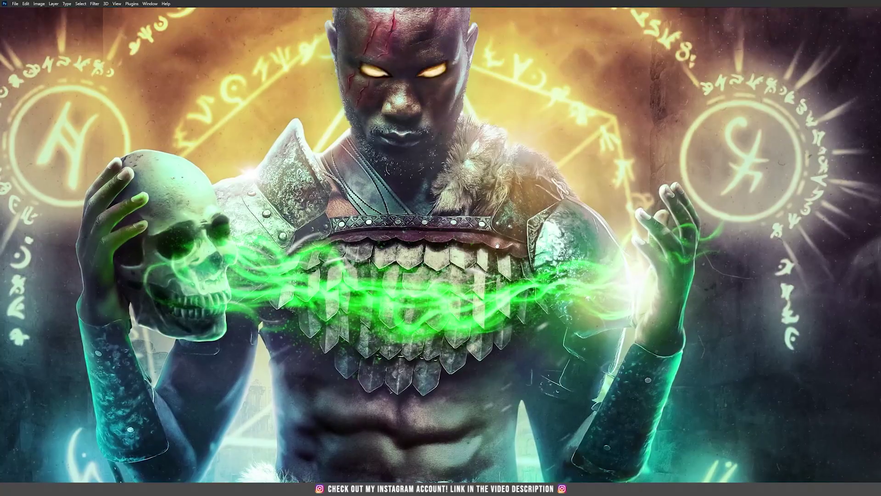
{"action": "scroll", "coordinate": [492, 277], "scroll_direction": "up", "scroll_amount": 5}
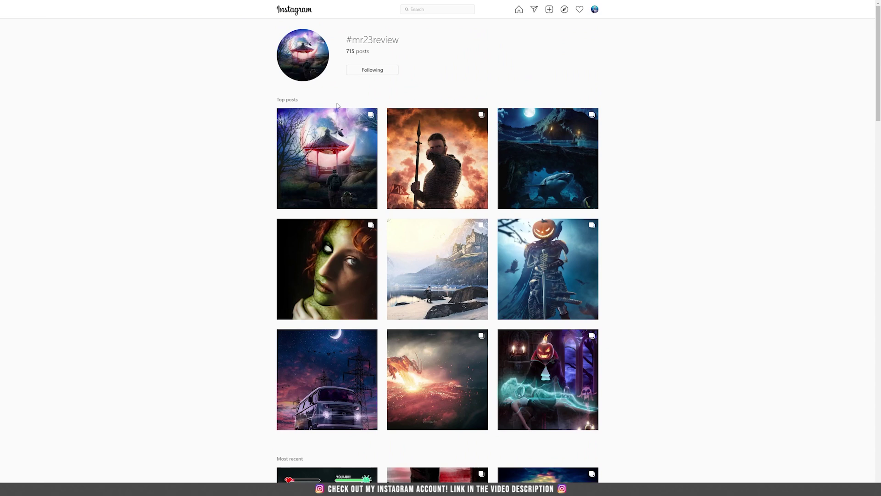
- Switch to Instagram and browse the #mr23review hashtag page, going through its top and most recent posts
{"action": "triple_click", "coordinate": [365, 41]}
{"action": "left_click", "coordinate": [433, 43]}
{"action": "scroll", "coordinate": [689, 265], "scroll_direction": "down", "scroll_amount": 8}
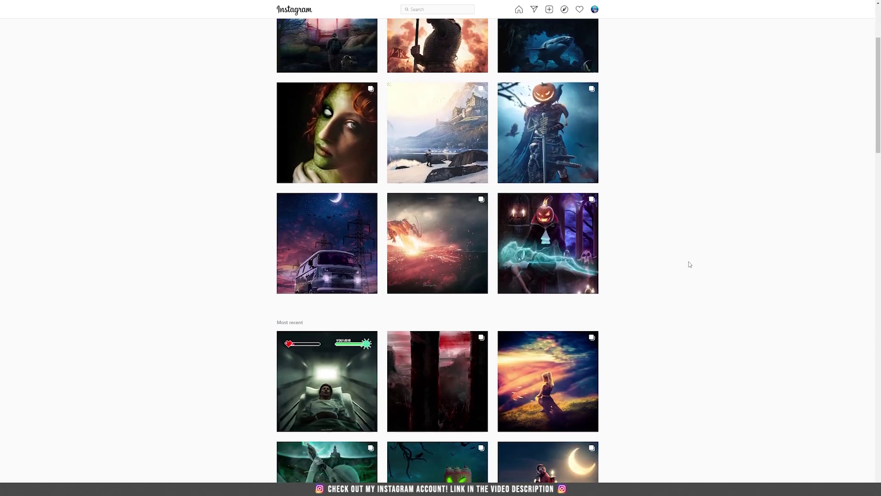
{"action": "scroll", "coordinate": [689, 260], "scroll_direction": "down", "scroll_amount": 9}
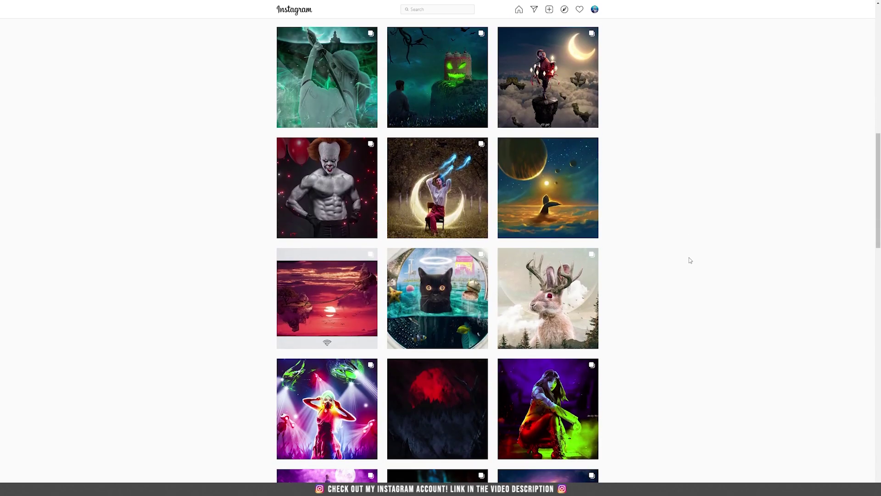
{"action": "scroll", "coordinate": [664, 253], "scroll_direction": "down", "scroll_amount": 2}
{"action": "scroll", "coordinate": [750, 179], "scroll_direction": "up", "scroll_amount": 20}
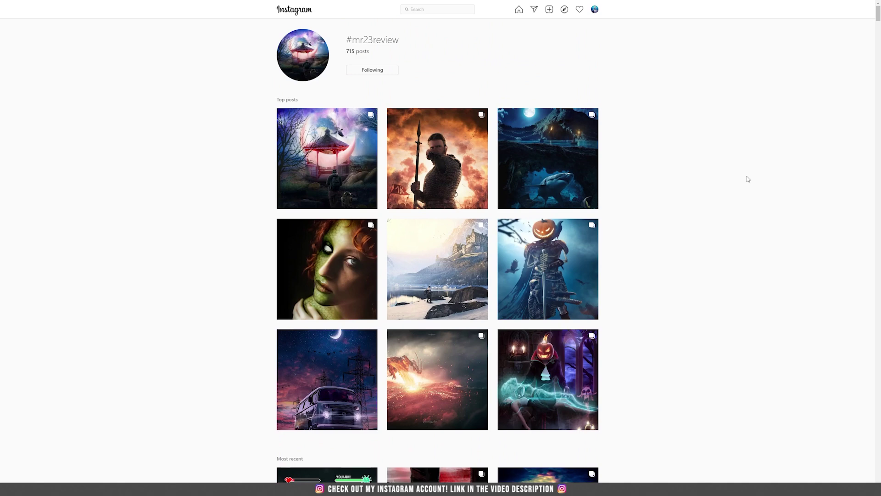
{"action": "scroll", "coordinate": [747, 179], "scroll_direction": "down", "scroll_amount": 20}
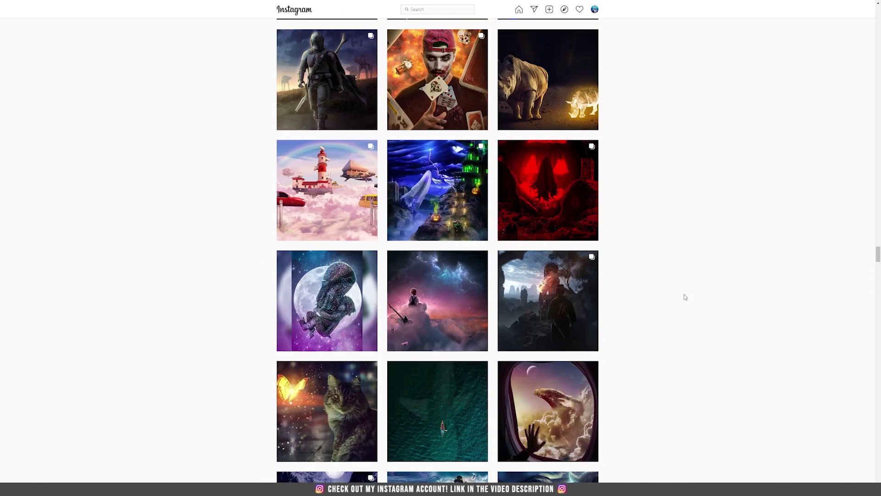